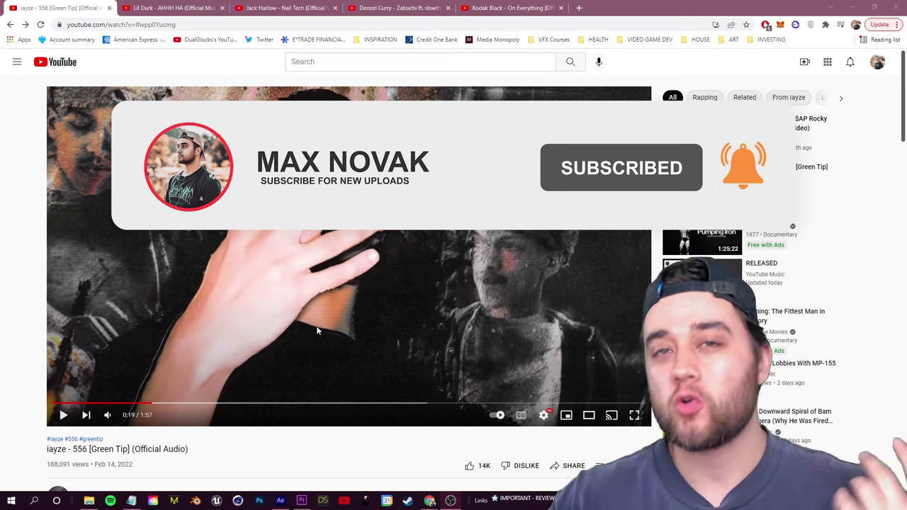
Mute the iayze "556 [Green Tip]" video and play a stretch of its animated cover as a reference, then pause it.
click(107, 417)
click(63, 418)
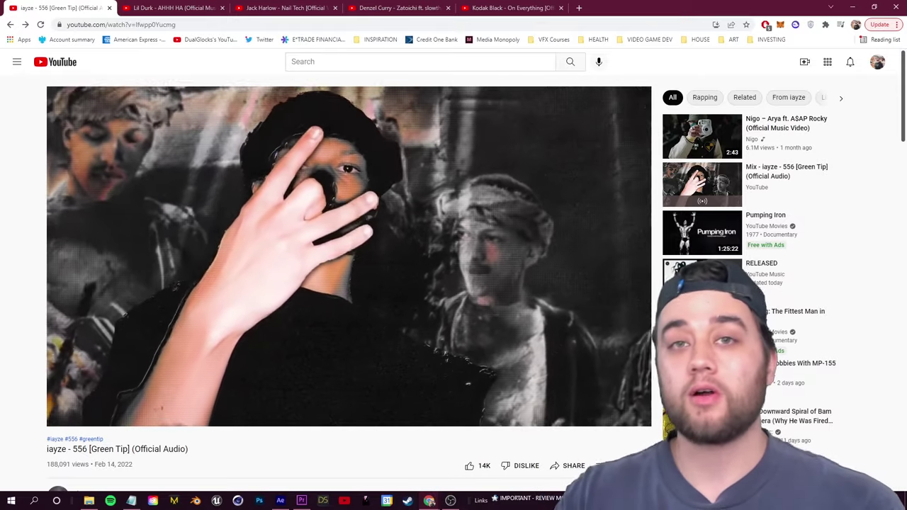
click(293, 251)
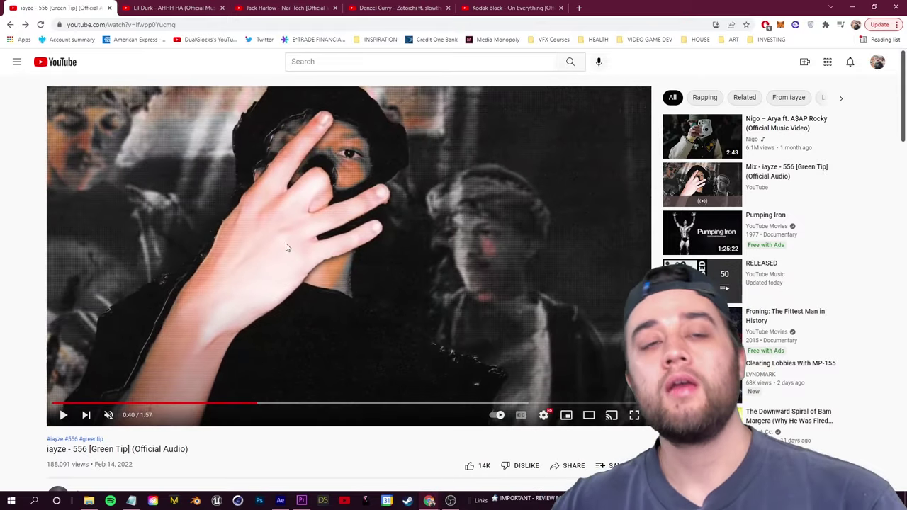
Examine the Lil Durk, Jack Harlow, Denzel Curry and Kodak Black videos in the other open pages, then return to the iayze video.
click(171, 8)
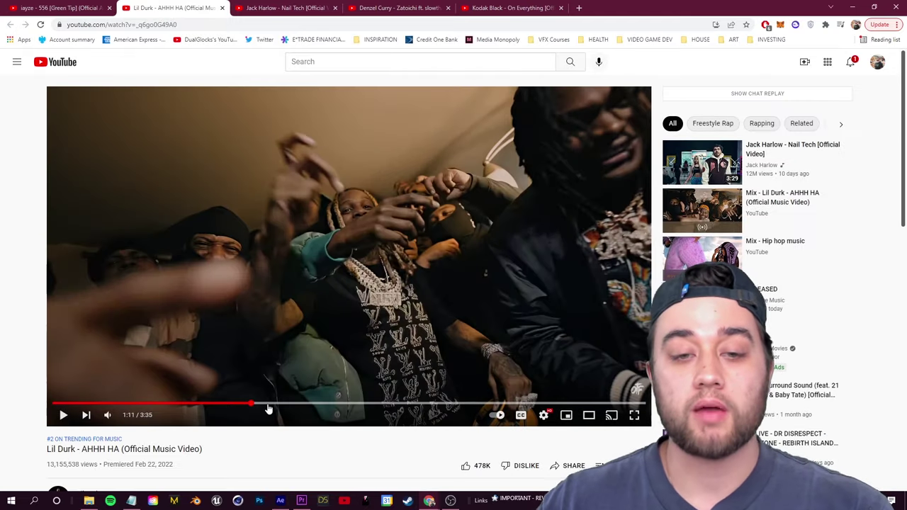
click(112, 405)
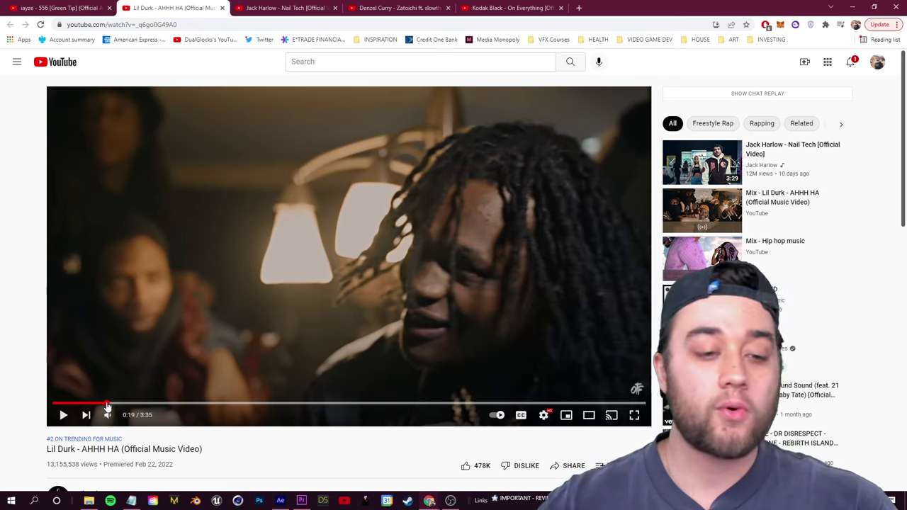
click(289, 8)
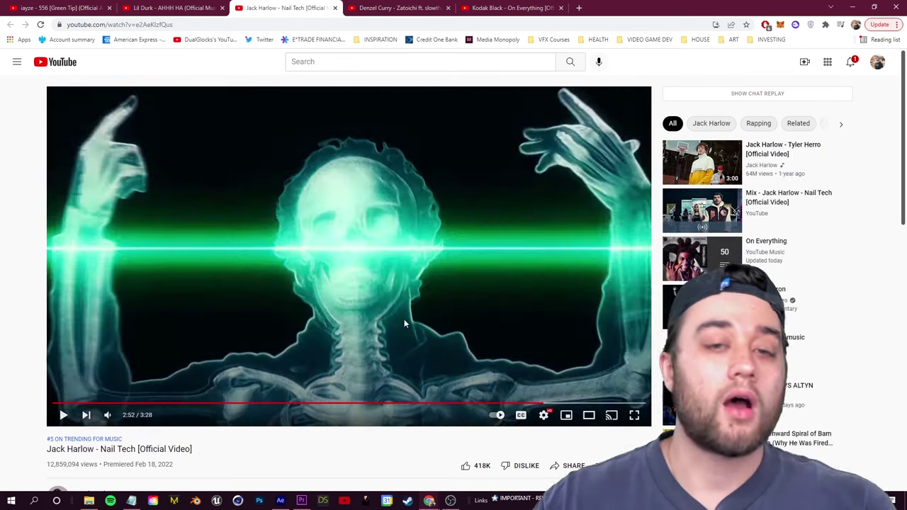
click(375, 7)
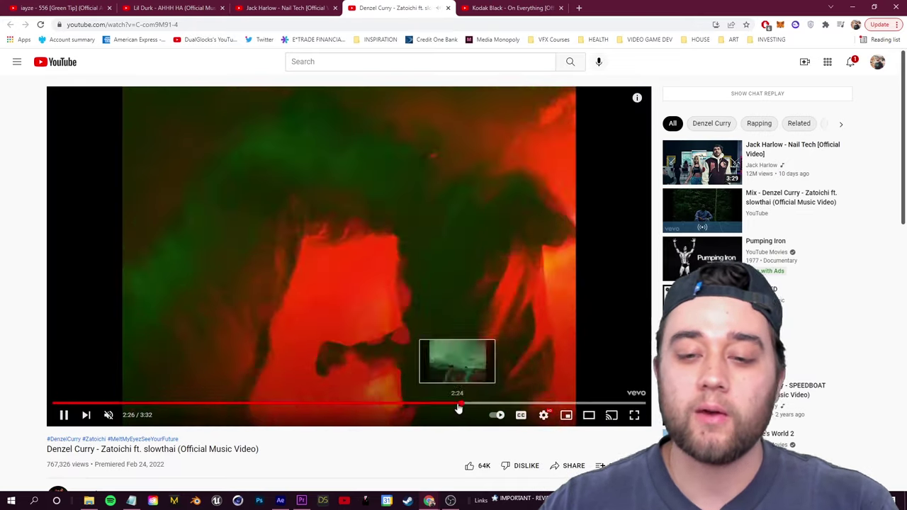
click(399, 144)
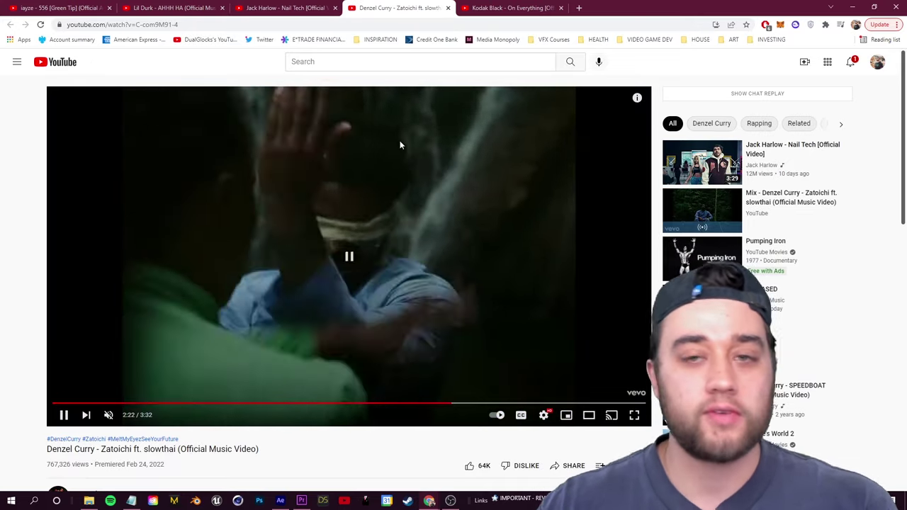
click(498, 8)
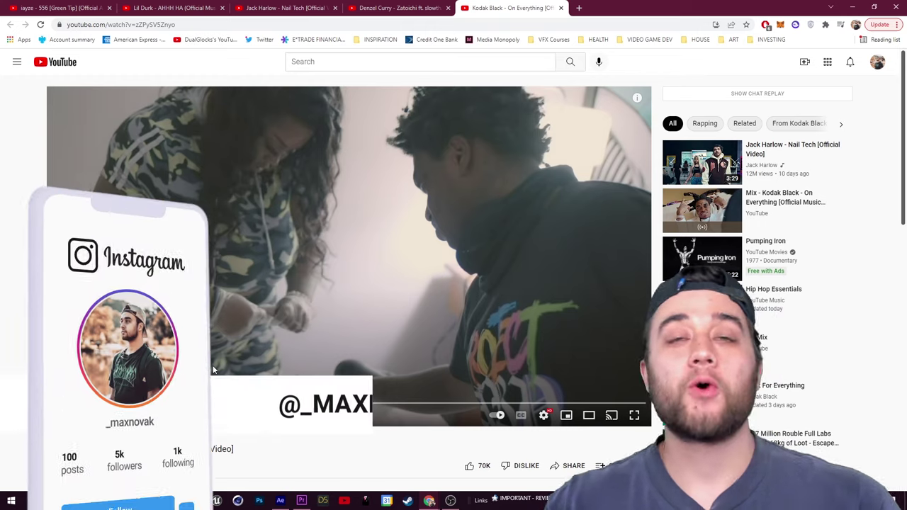
click(44, 8)
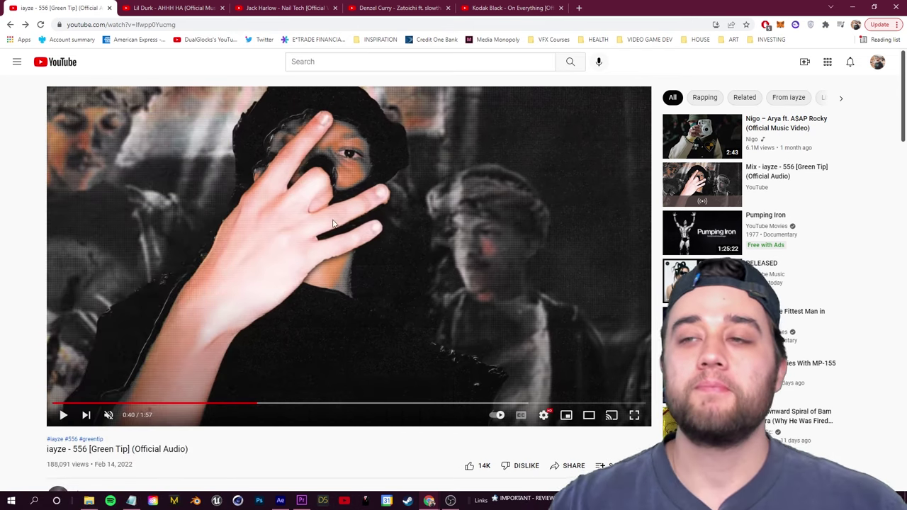
Switch to Premiere Pro and place the Polo G photo from the Animated Mixtape Cover folder at the start of track V1 in Sequence 01.
click(854, 6)
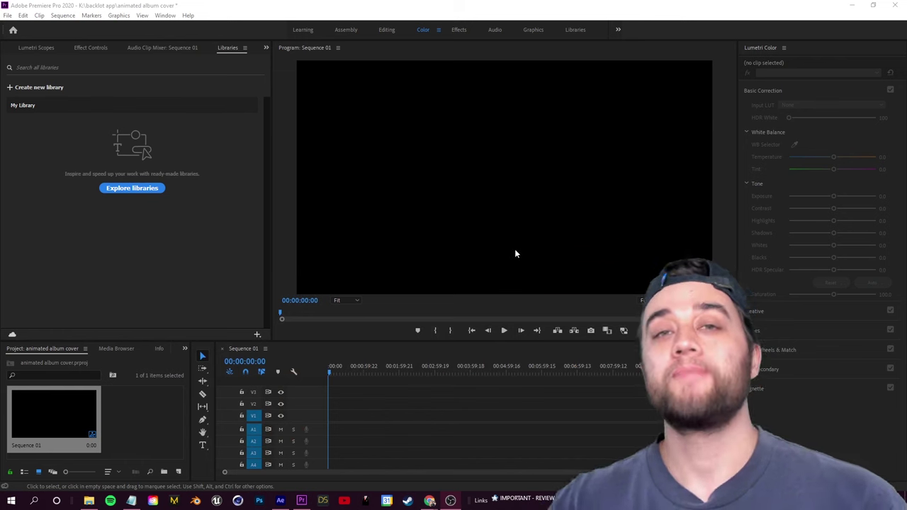
key(alt+Tab)
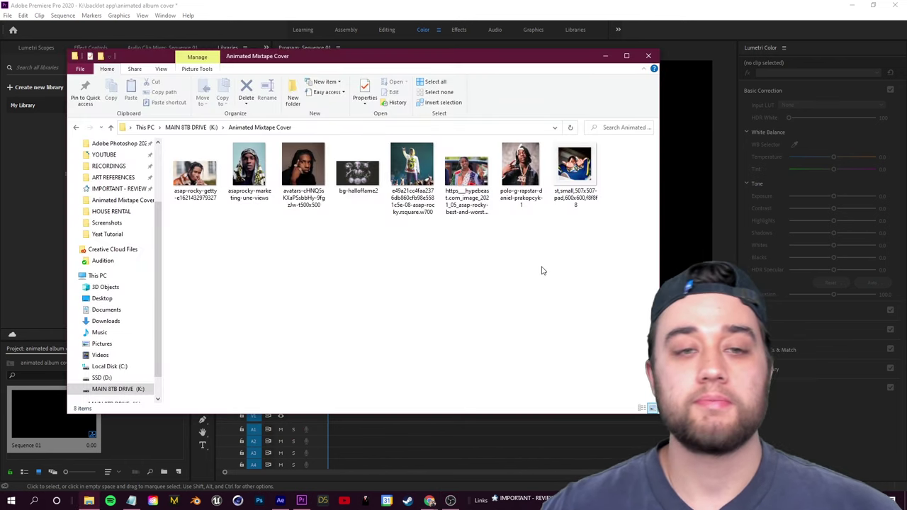
drag(389, 56, 270, 0)
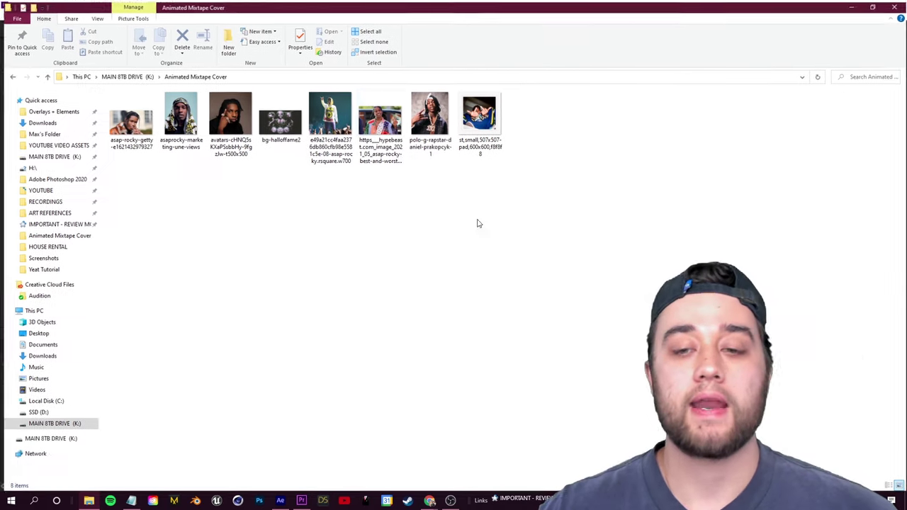
drag(494, 4, 209, 16)
drag(440, 131, 338, 417)
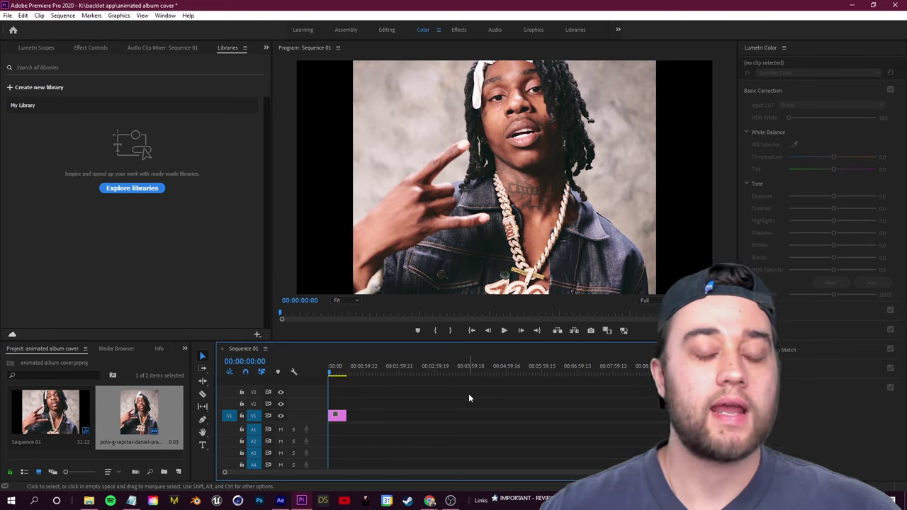
Duplicate the photo clip onto track V2 and replace it with a linked After Effects composition.
click(283, 501)
click(302, 501)
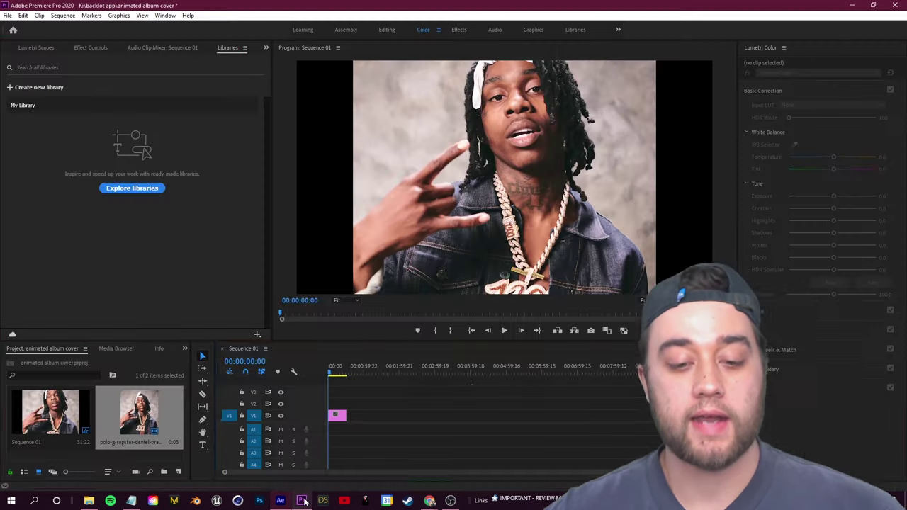
click(339, 413)
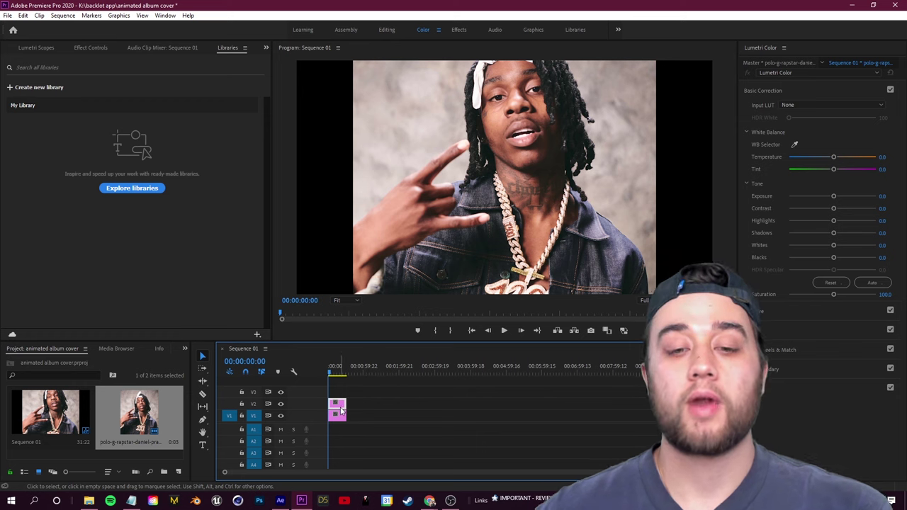
right_click(340, 411)
click(390, 150)
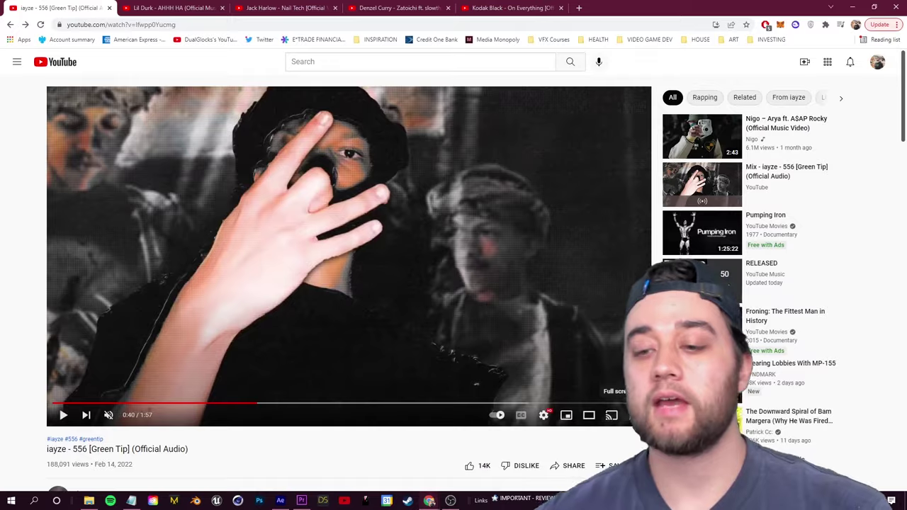
Examine the iayze cover animation in full screen, playing a few seconds and pausing to study the layered hand, subject and background.
click(613, 415)
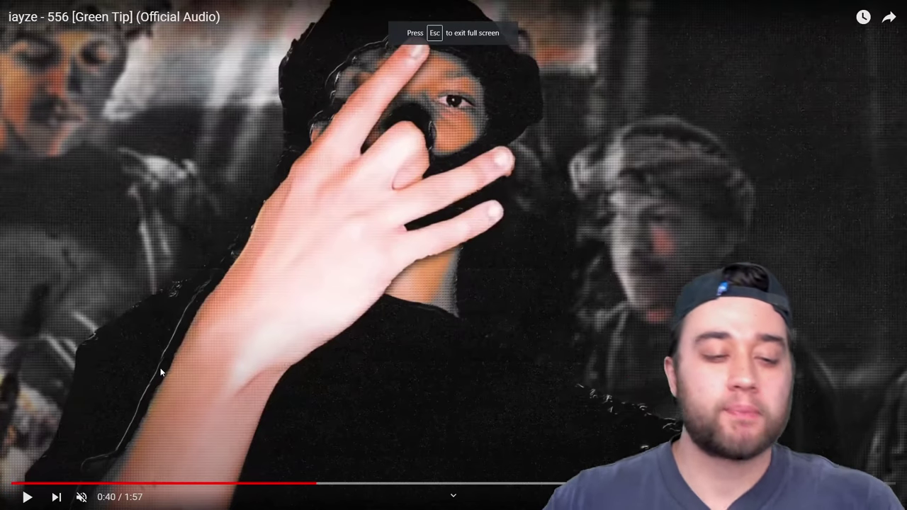
click(165, 366)
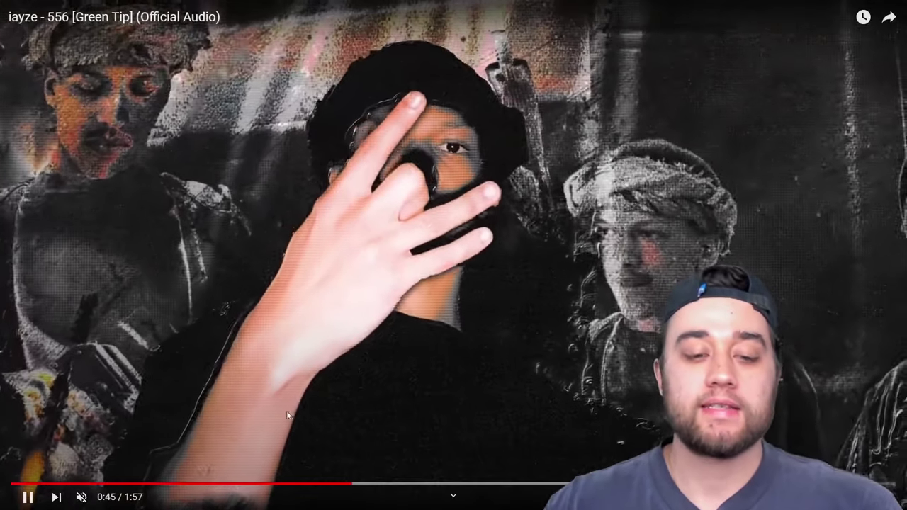
click(287, 414)
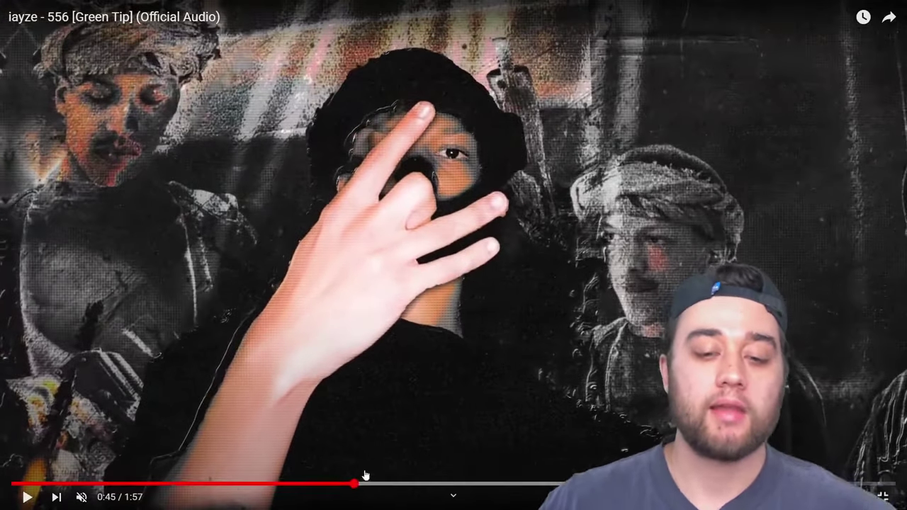
click(350, 484)
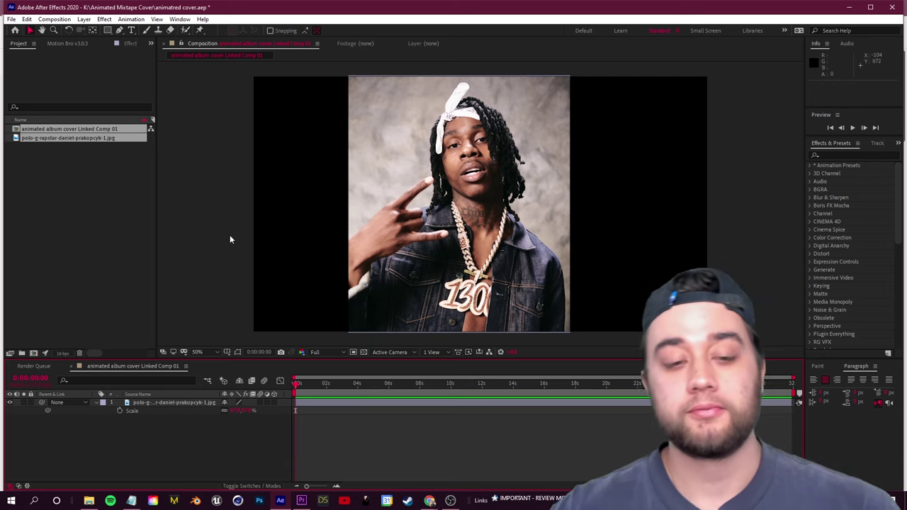
In After Effects, start a Pen tool mask on the photo layer, tracing from the wrist along the raised hand to the fingertip.
click(184, 403)
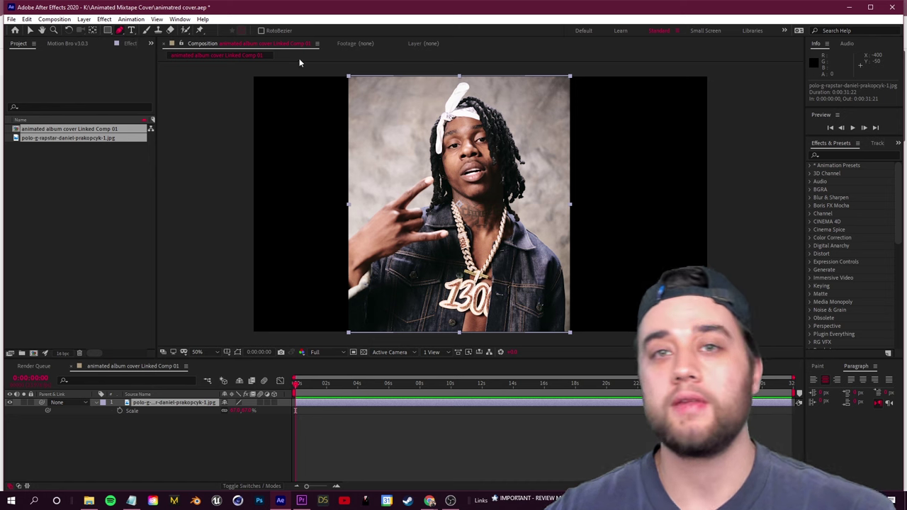
drag(385, 226, 385, 208)
scroll(324, 271, up, 1)
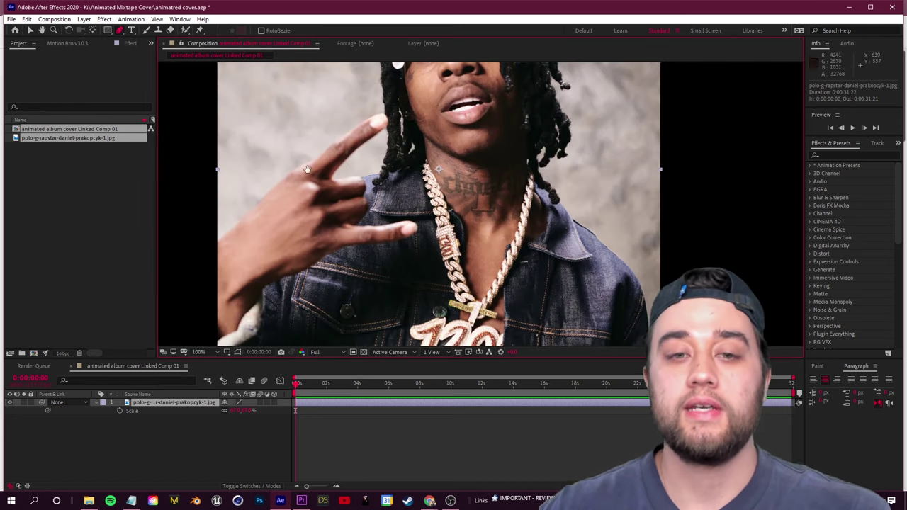
drag(267, 192, 318, 227)
key(g)
click(266, 275)
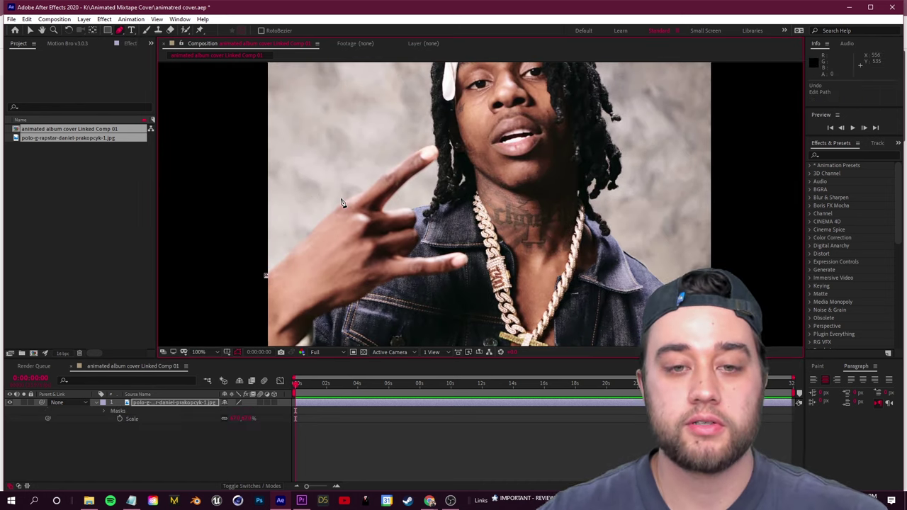
scroll(351, 213, up, 2)
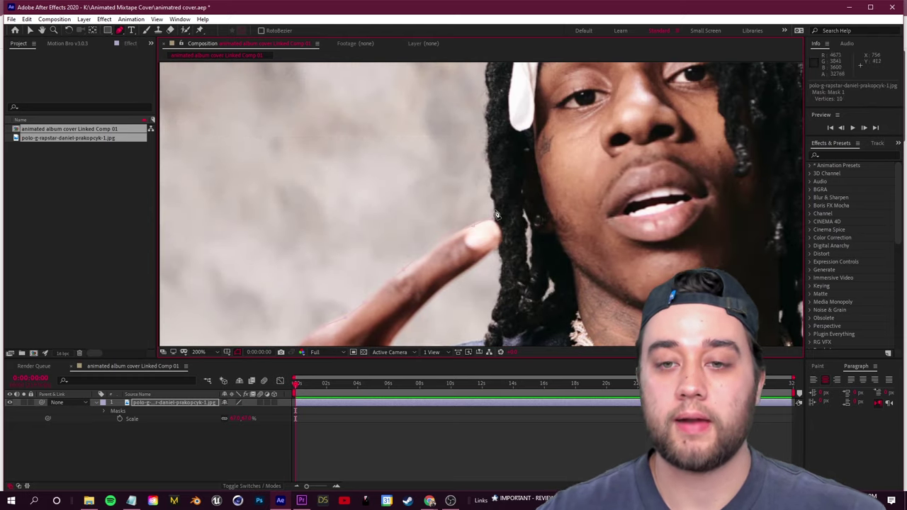
Continue the mask from the fingertip upward along the outer edge of the hair beside the face.
click(492, 194)
click(490, 169)
drag(423, 317, 391, 372)
click(439, 165)
click(443, 135)
drag(449, 100, 439, 229)
click(437, 230)
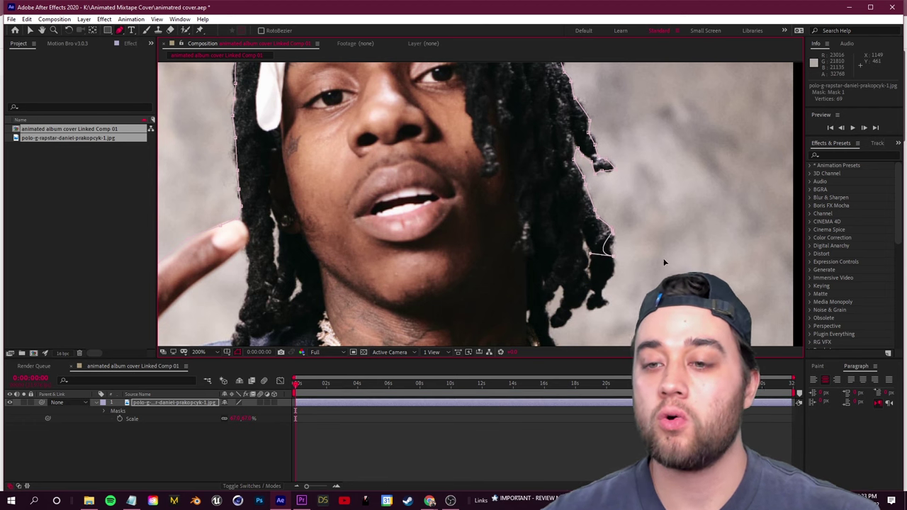
Trace the mask around the hanging dreadlock ends on the far side of the face and close it around the jacket to cut out the subject.
drag(547, 276, 618, 269)
click(611, 277)
click(602, 285)
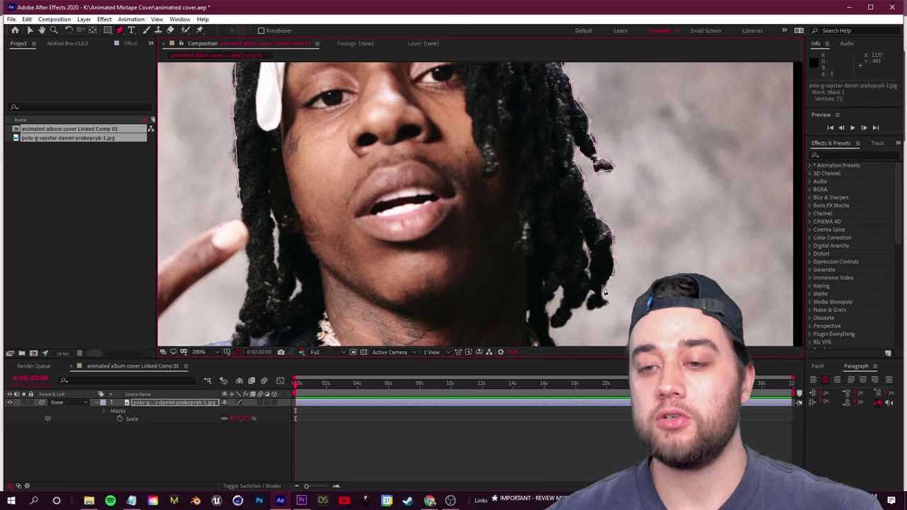
click(606, 304)
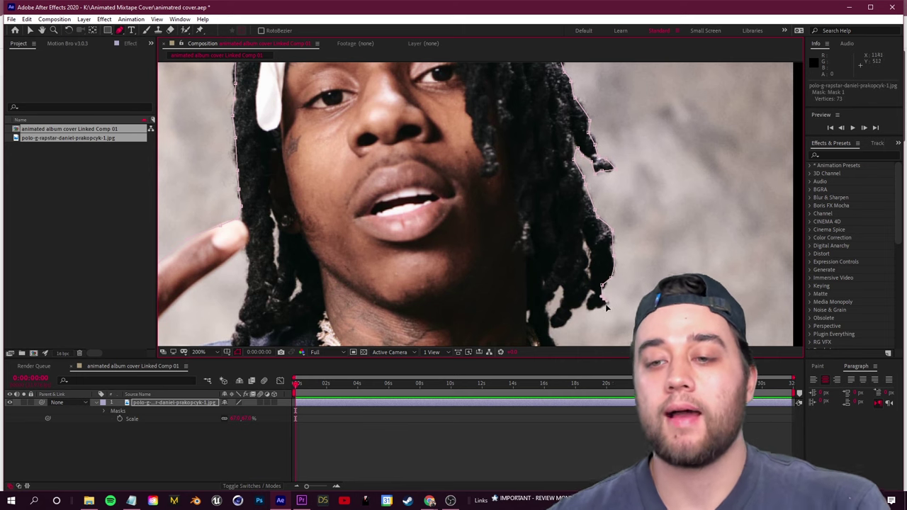
click(589, 299)
click(588, 289)
click(573, 309)
click(566, 323)
click(557, 327)
click(552, 320)
click(558, 308)
click(560, 297)
click(559, 286)
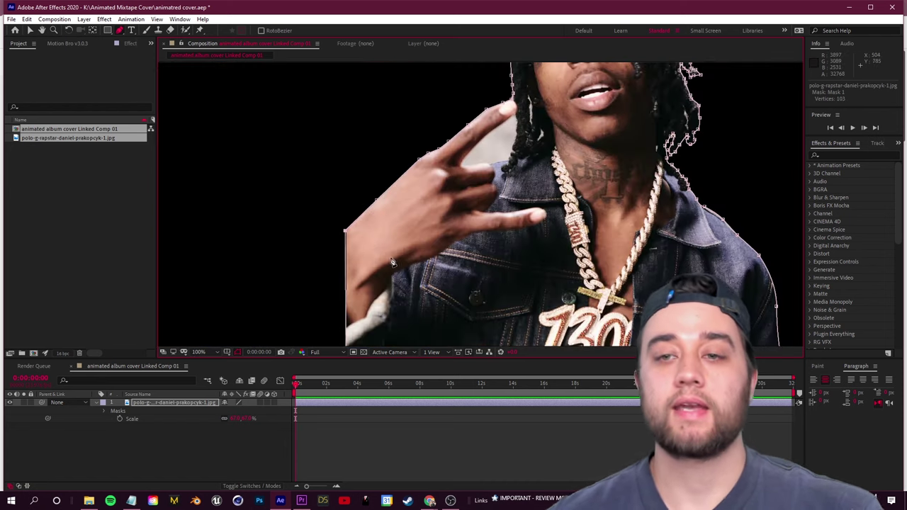
Reselect the masked photo layer and hide the mask path overlay in the composition view.
scroll(404, 255, down, 2)
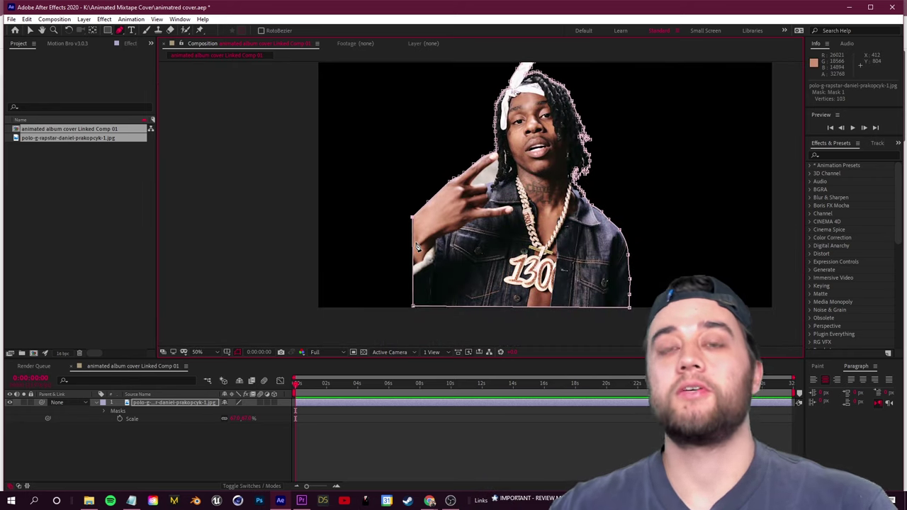
click(213, 448)
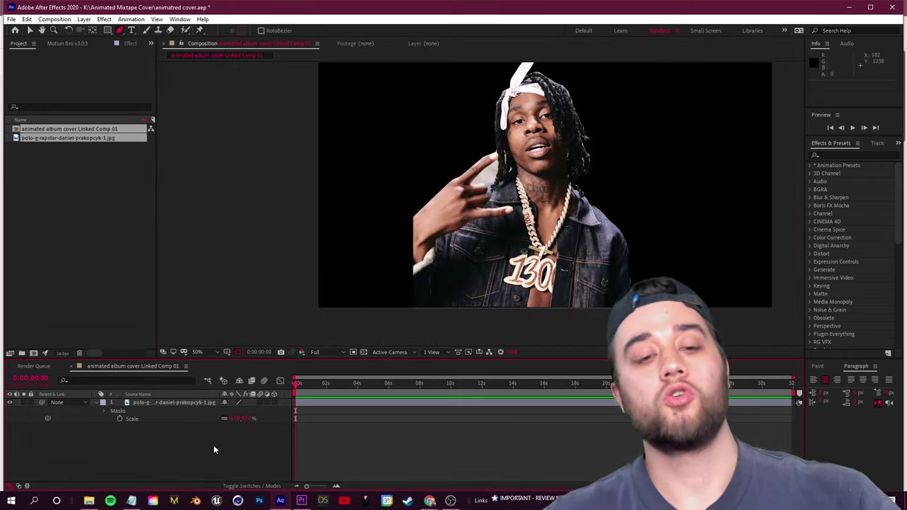
click(192, 405)
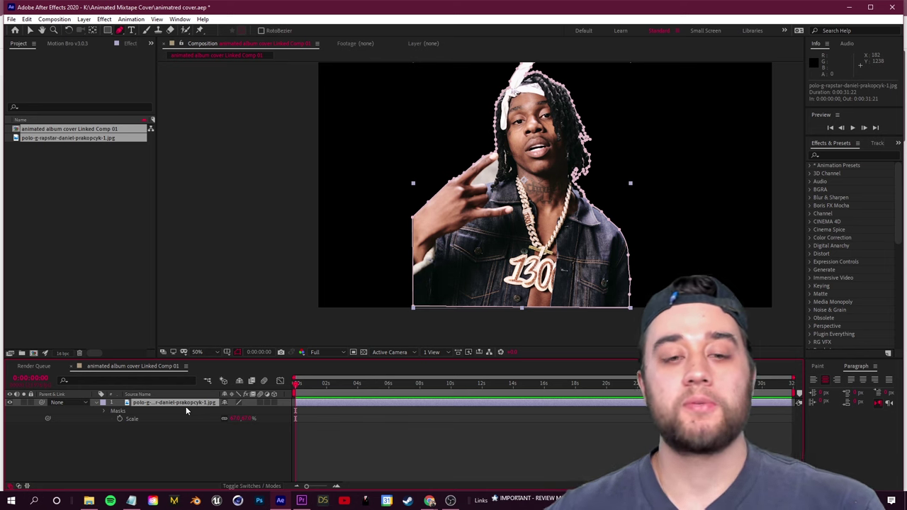
click(238, 353)
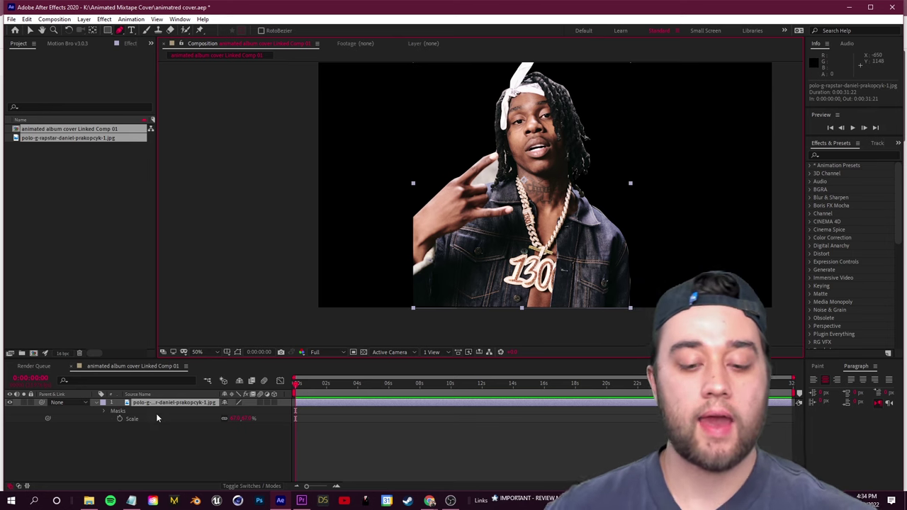
Reveal all properties of Mask 1 on the photo layer and raise its Mask Feather until the cut-out has a wide, soft edge.
key(m)
key(m)
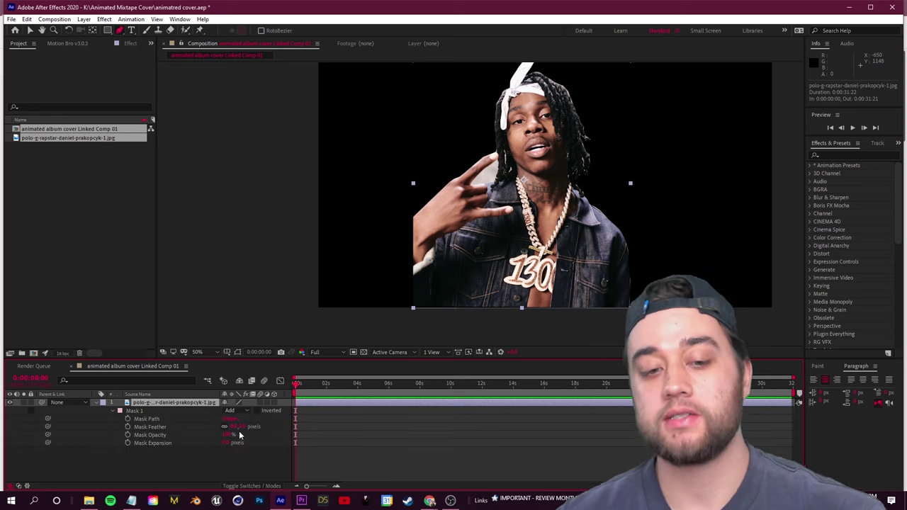
drag(252, 428, 322, 430)
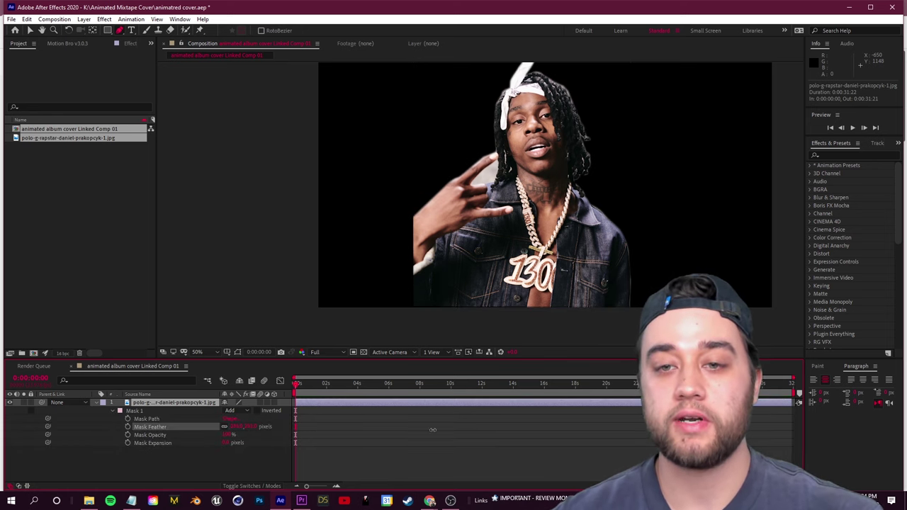
drag(483, 430, 486, 430)
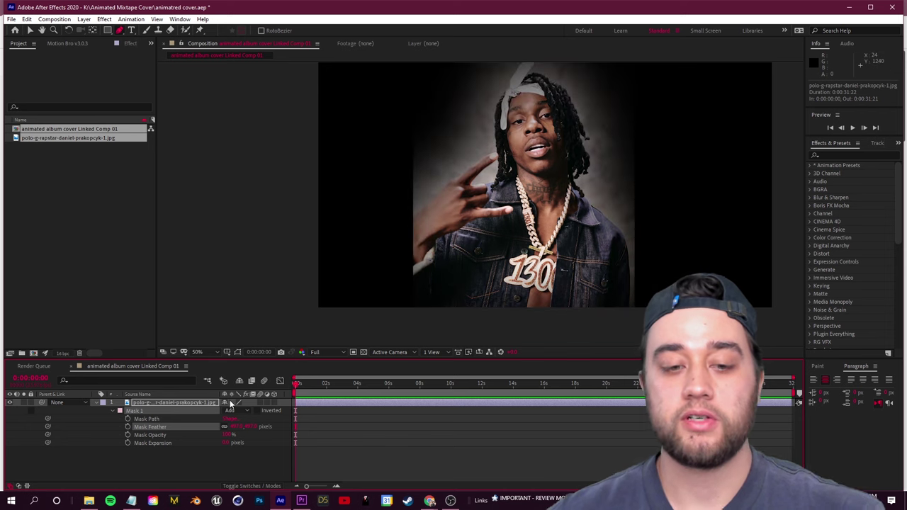
Reduce the Mask Feather of Mask 1 until the cut-out has a crisp edge and deselect the mask.
drag(172, 427, 169, 426)
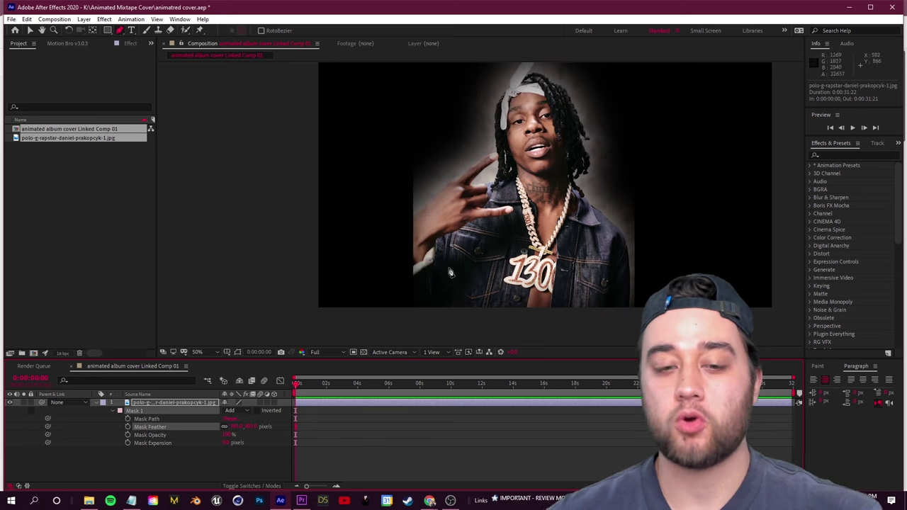
drag(248, 430, 113, 429)
click(235, 426)
text(0)
key(Tab)
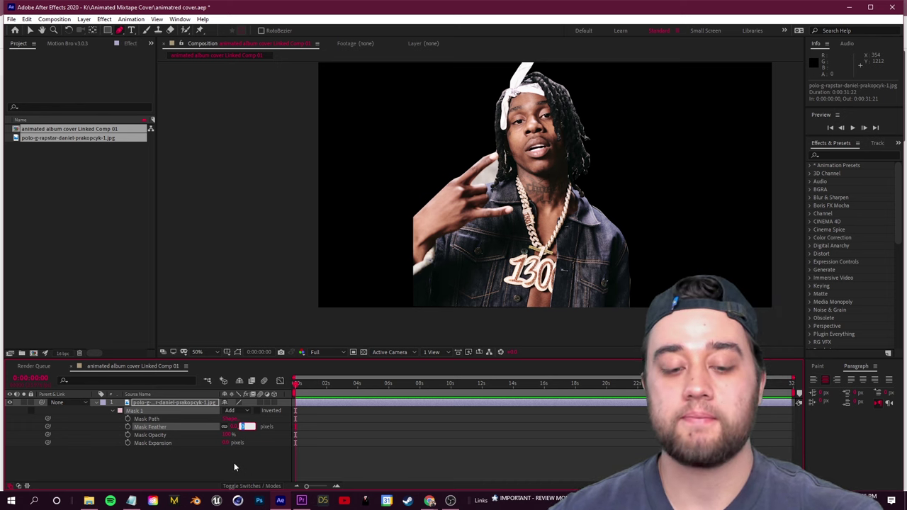
click(254, 461)
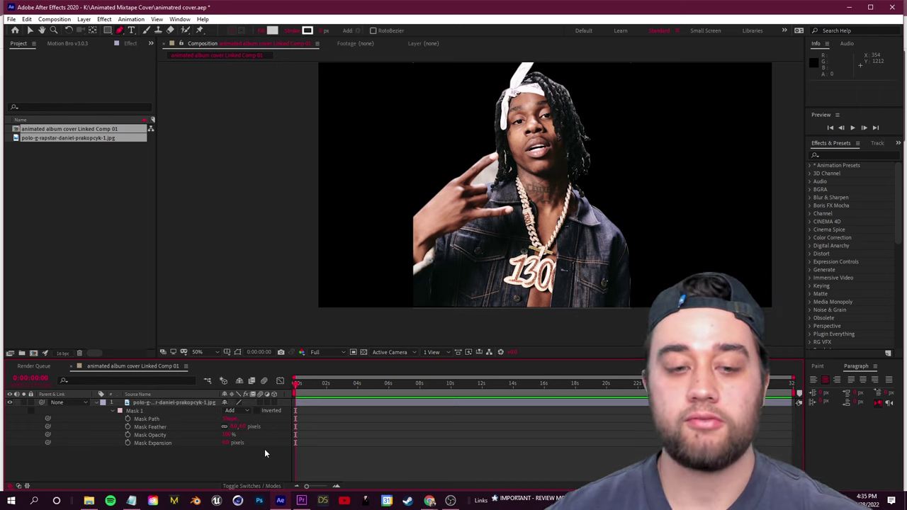
Mask the leftover background gap between the raised finger and the hair on the photo layer and set Mask 2 to Subtract.
key(.)
click(156, 403)
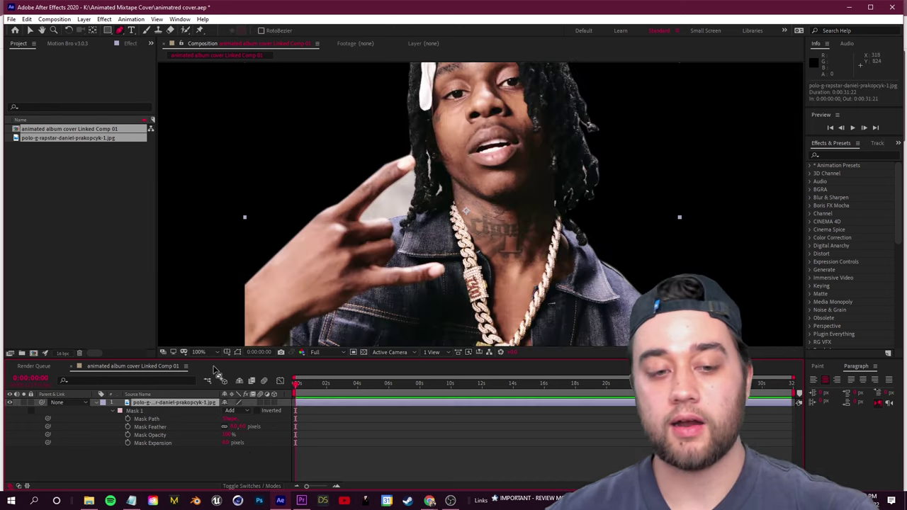
click(359, 220)
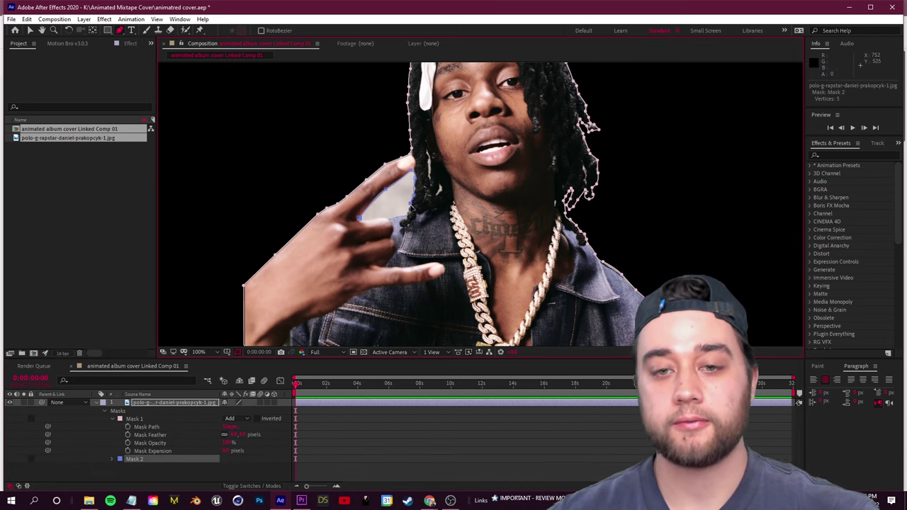
scroll(410, 215, up, 2)
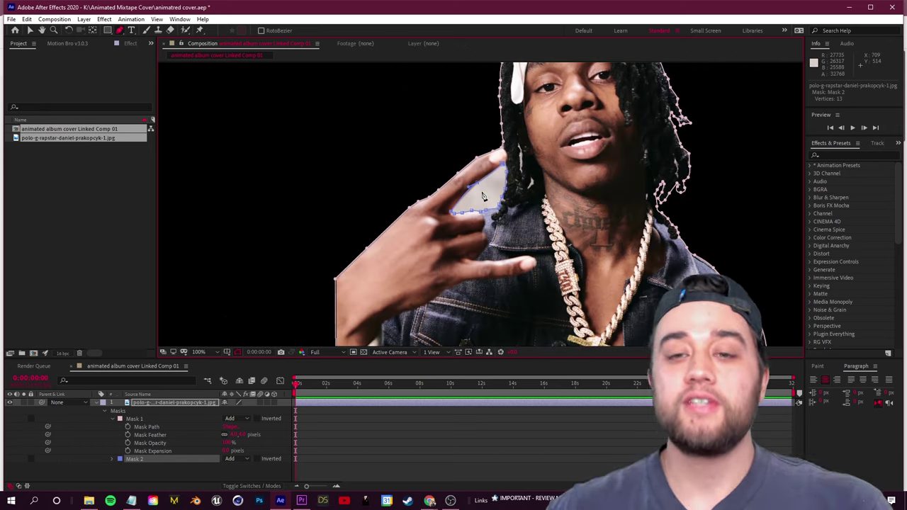
click(240, 457)
click(249, 406)
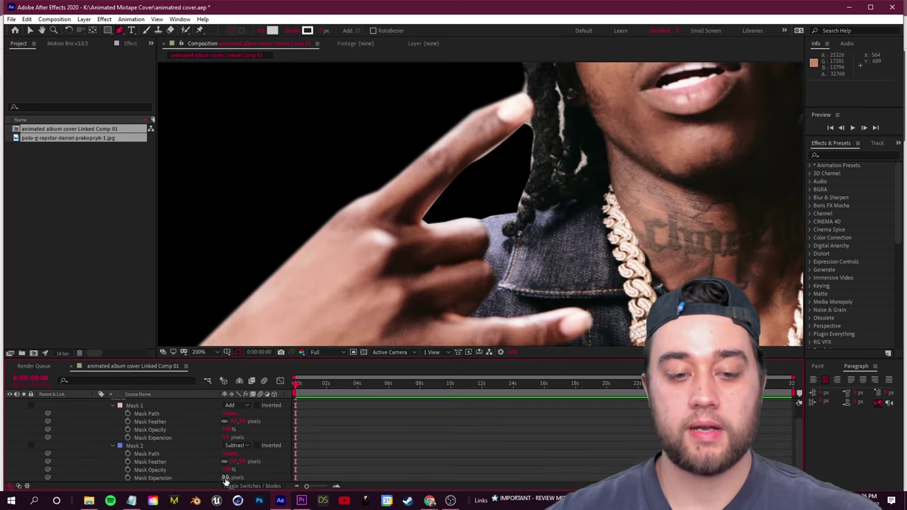
click(225, 478)
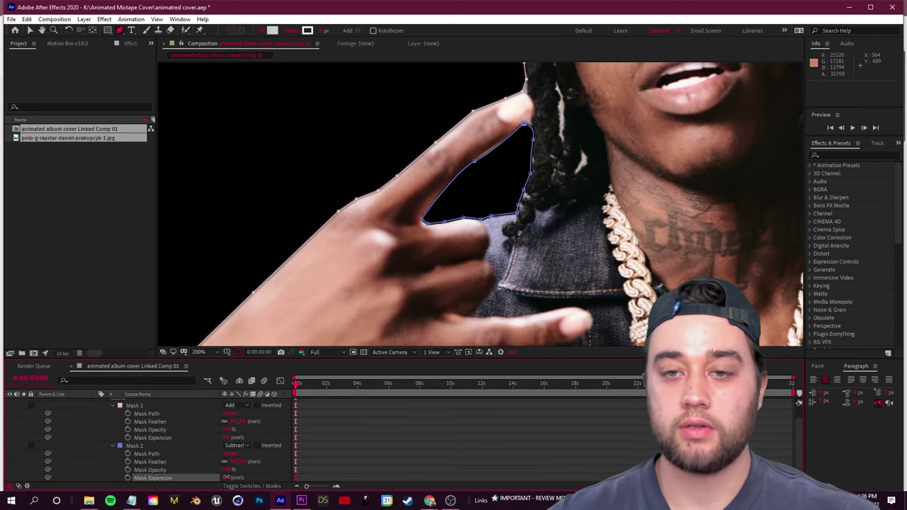
click(375, 444)
Move the masked photo to the left edge of the composition and scale it up slightly past the frame.
scroll(505, 138, down, 1)
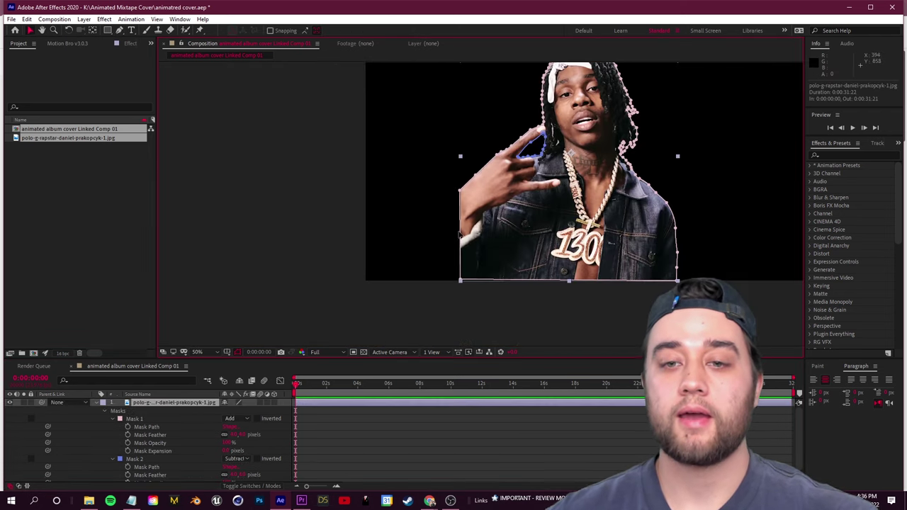
drag(459, 234, 364, 236)
click(510, 333)
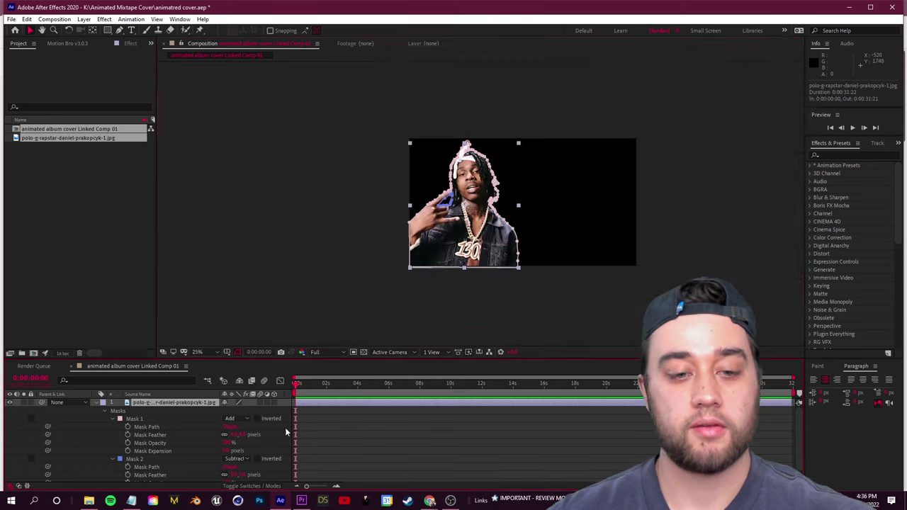
key(s)
drag(247, 411, 253, 411)
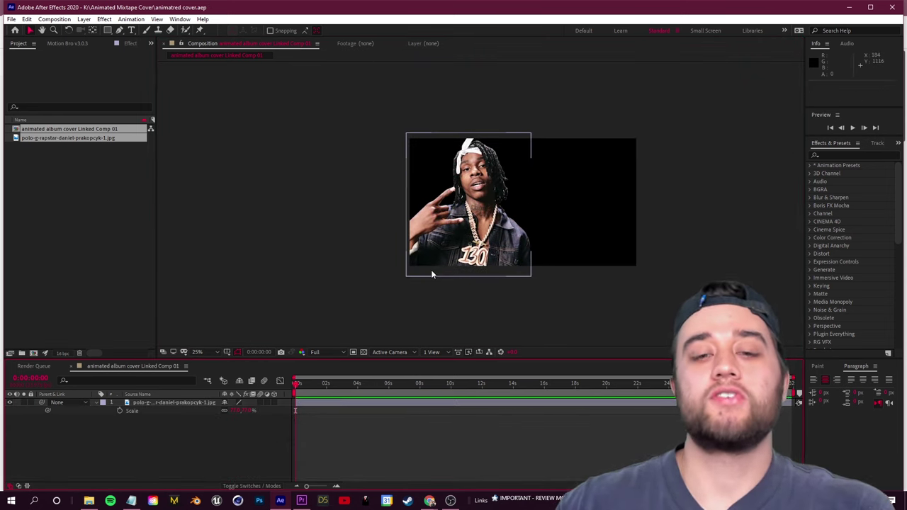
Check the cut-out against the transparency grid and restore the black background.
click(362, 354)
click(363, 354)
click(363, 354)
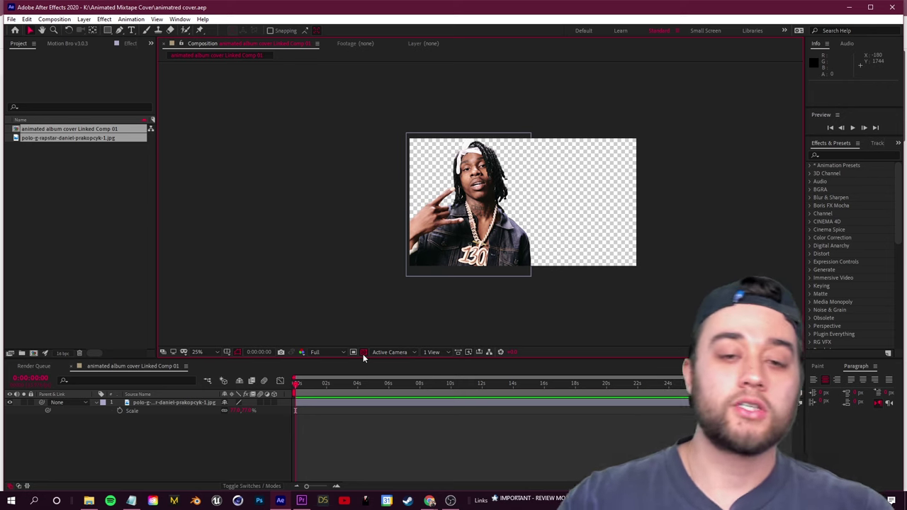
click(363, 354)
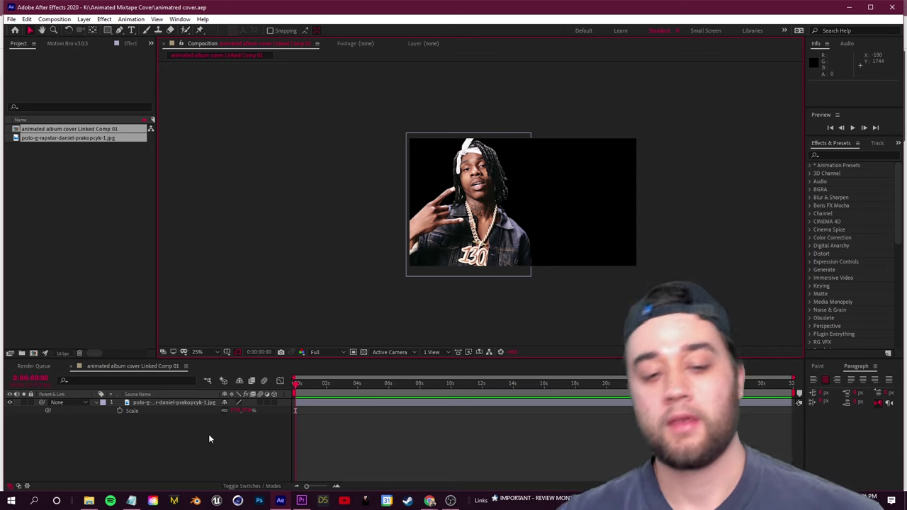
Create a Two-Node Camera named Camera 1 with the Custom preset.
right_click(146, 445)
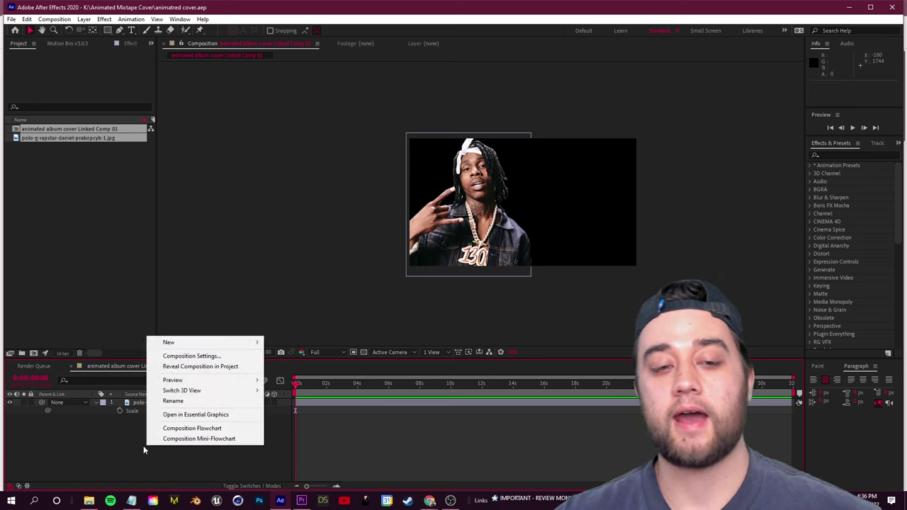
mouse_move(212, 342)
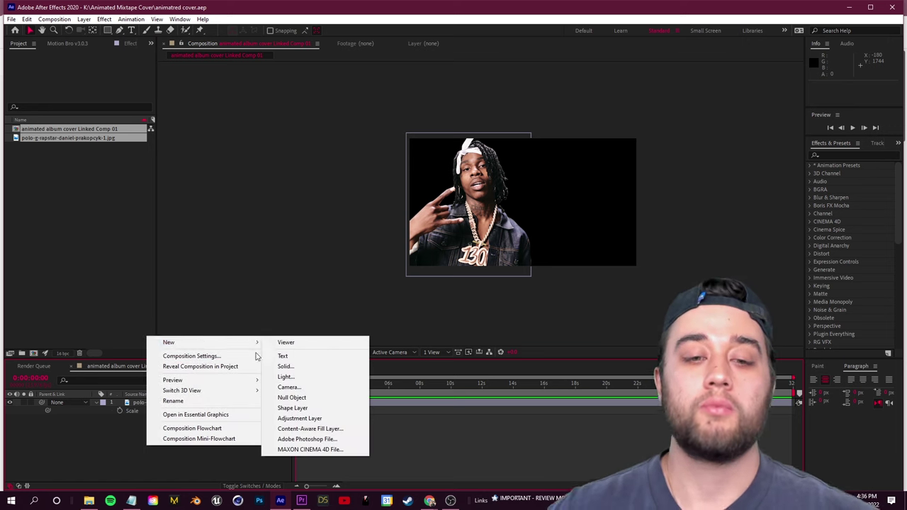
click(294, 390)
drag(437, 132, 264, 112)
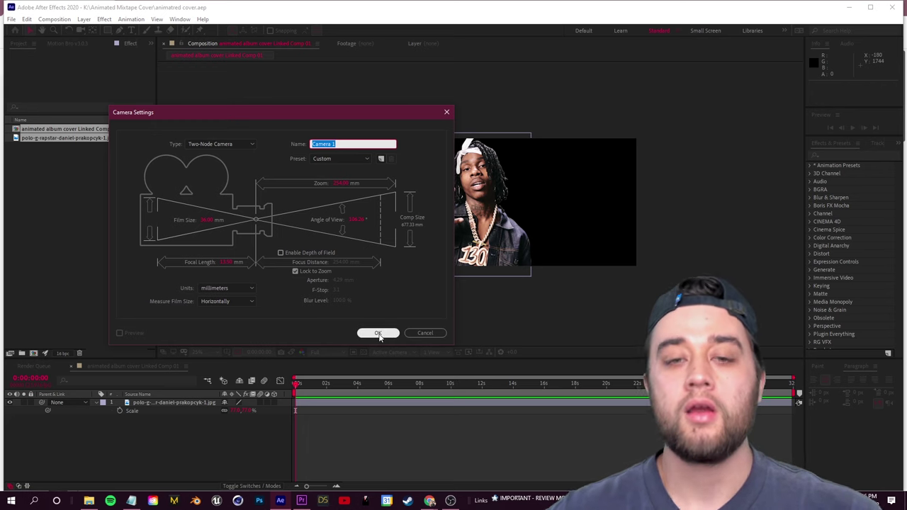
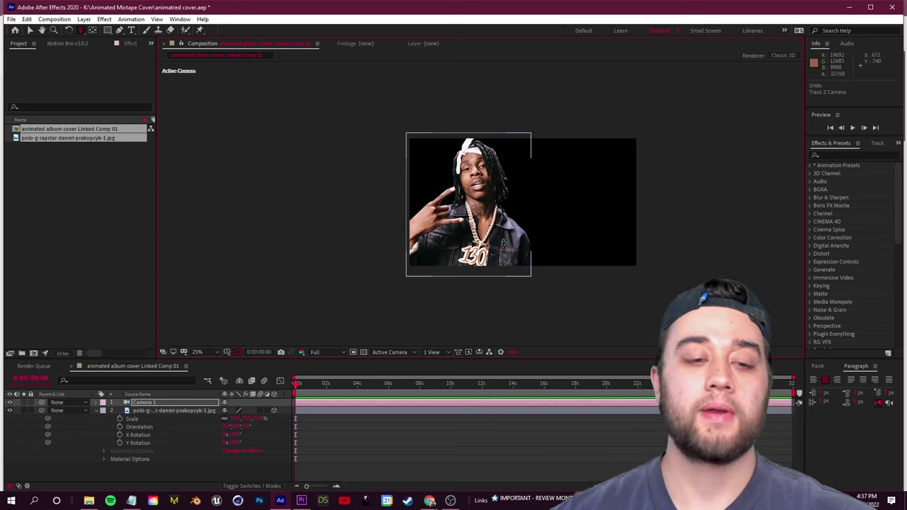
Enable keyframing at 0 seconds for all Transform properties of Camera 1, from Point of Interest through Z Rotation.
click(98, 411)
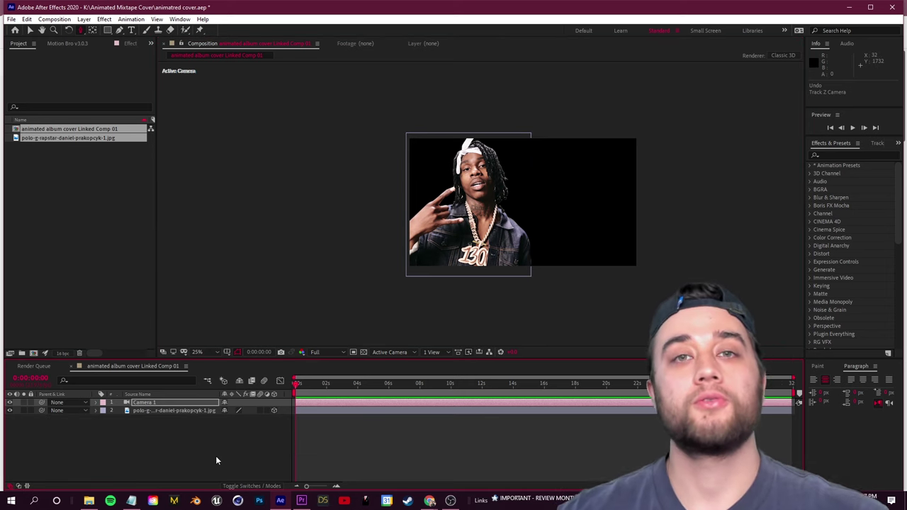
key(Return)
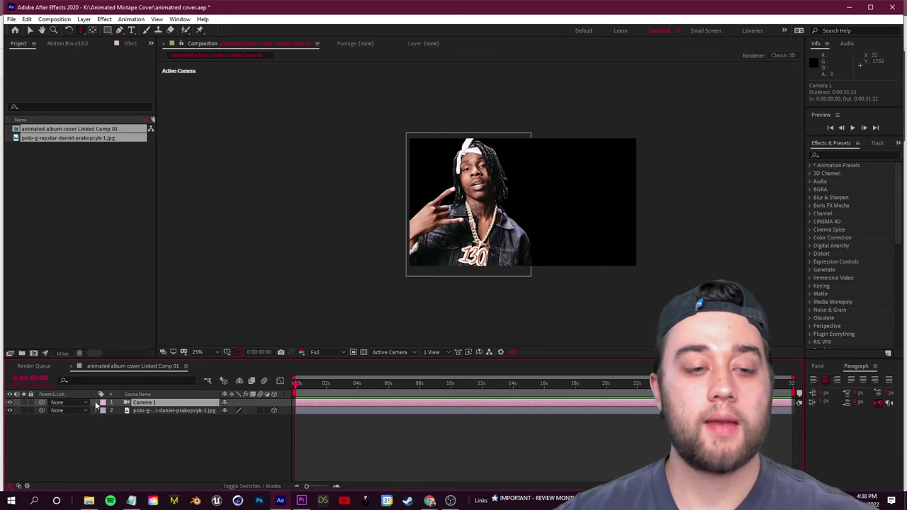
click(97, 403)
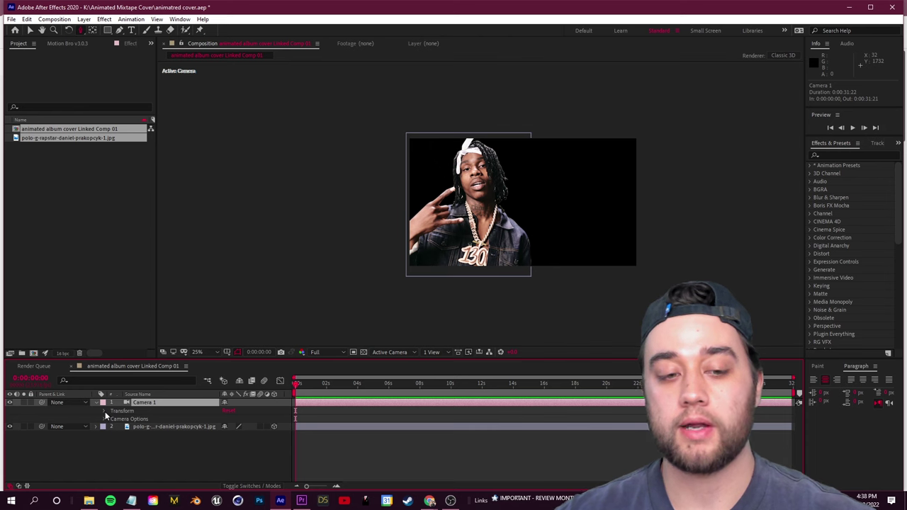
click(105, 411)
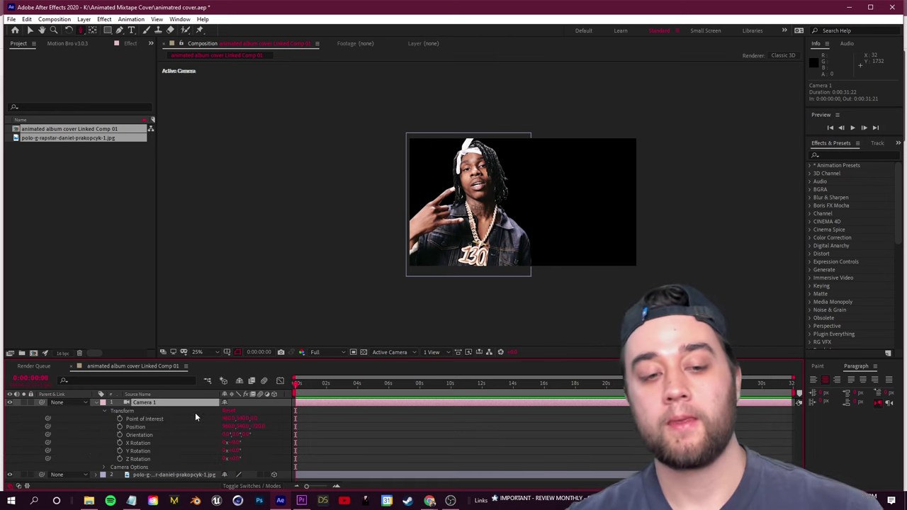
drag(120, 419, 120, 459)
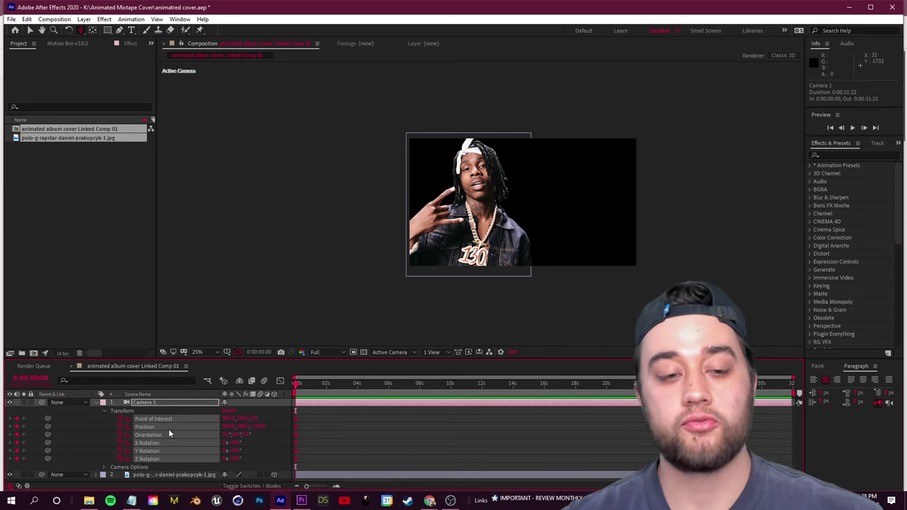
click(159, 404)
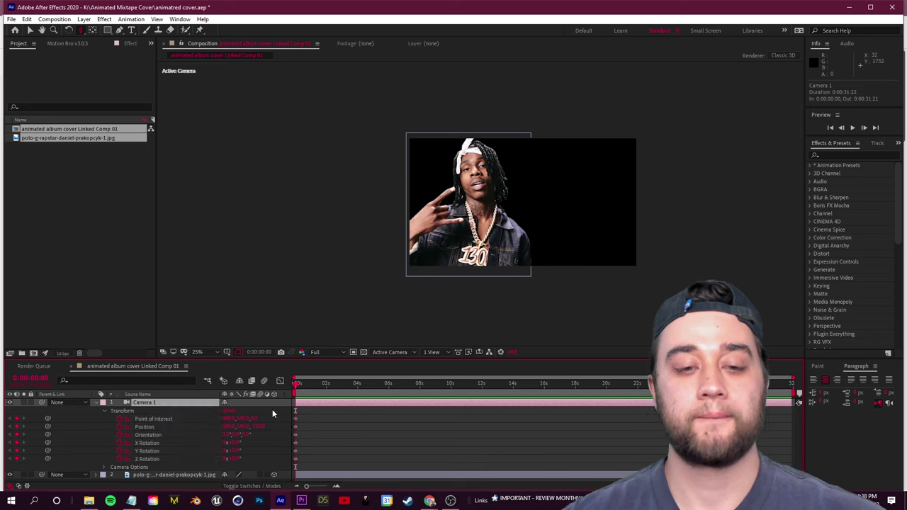
Shift the camera's view at a later time to keyframe a camera move and preview it from the start.
drag(295, 387, 326, 393)
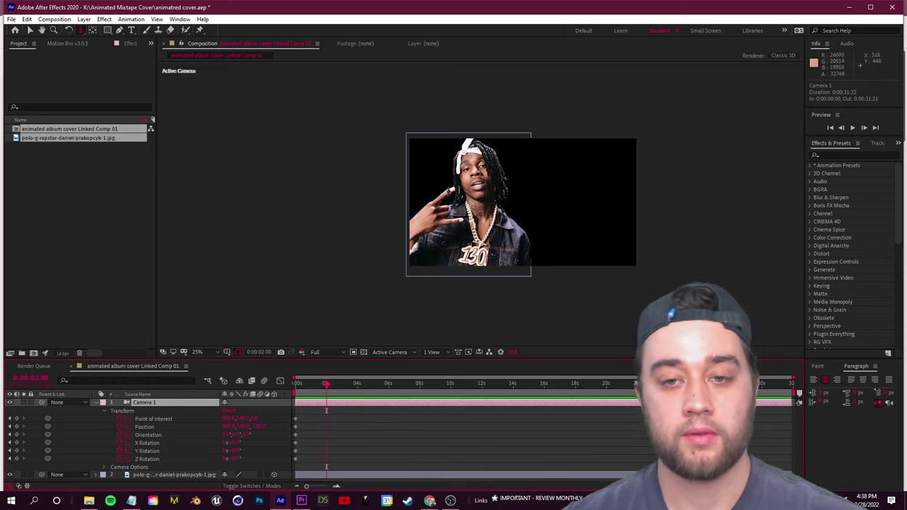
drag(451, 194, 493, 208)
drag(325, 383, 282, 397)
key(space)
key(space)
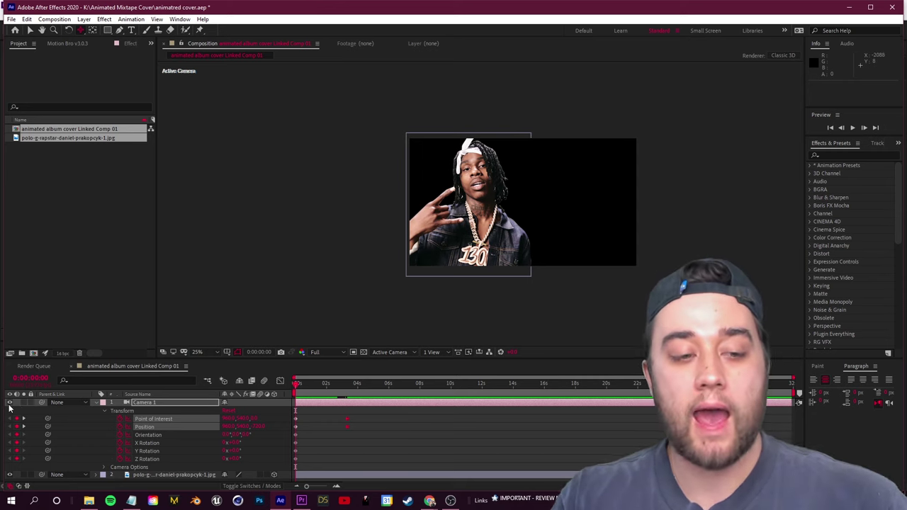
Collapse the properties of Camera 1 and turn off its visibility.
click(96, 403)
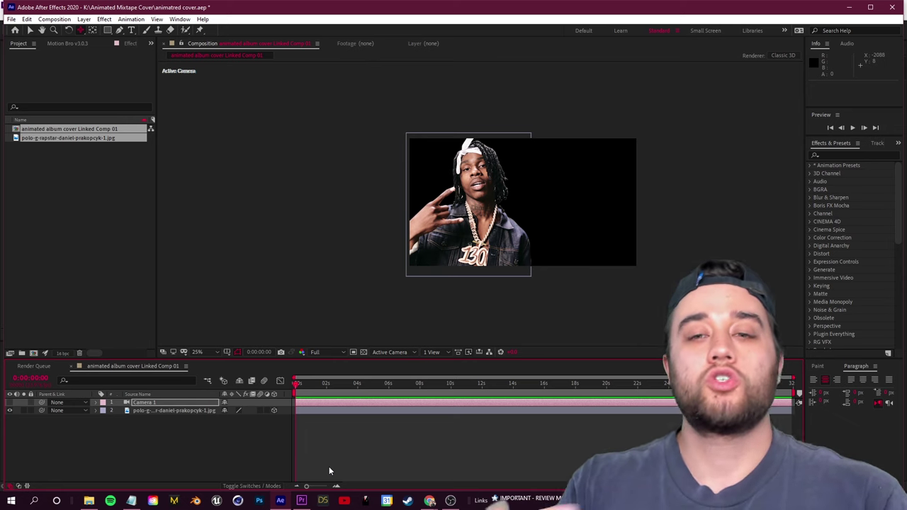
key(alt+Tab)
drag(320, 47, 469, 36)
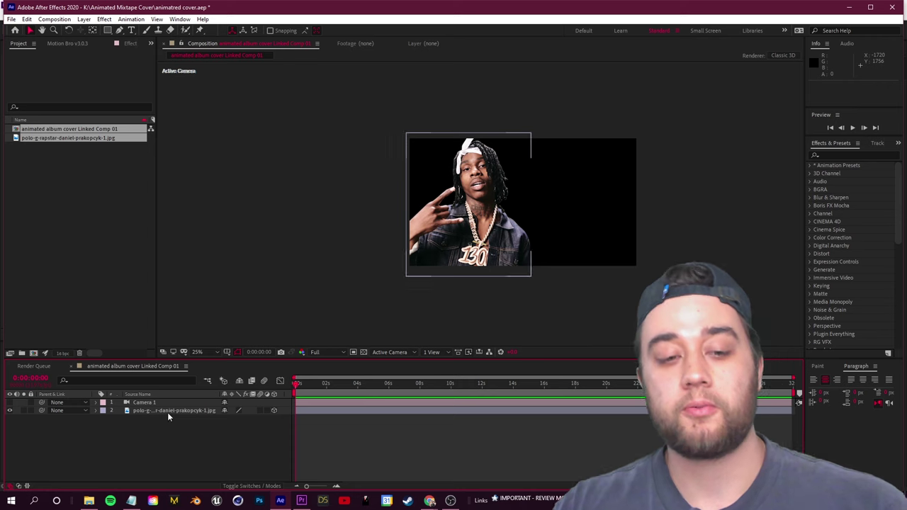
Add an expression to the photo layer's Position property and enter wiggle() with empty parentheses.
click(160, 411)
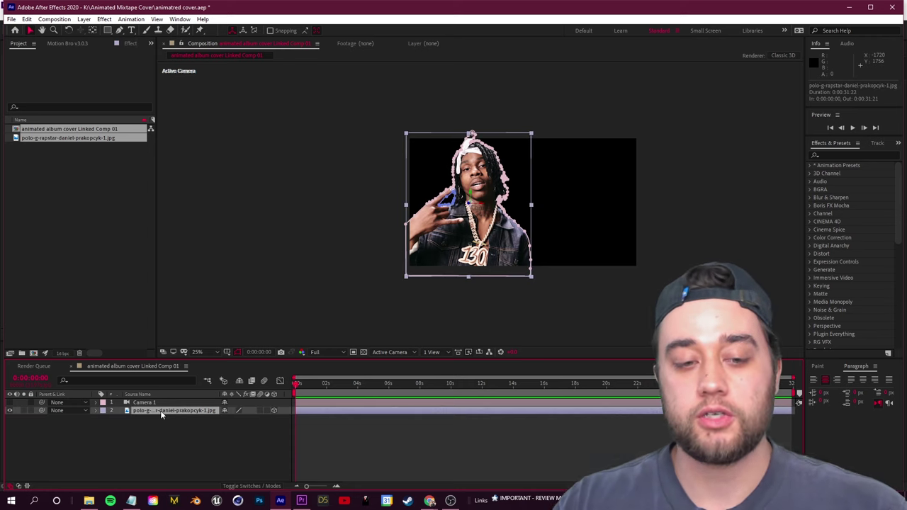
key(p)
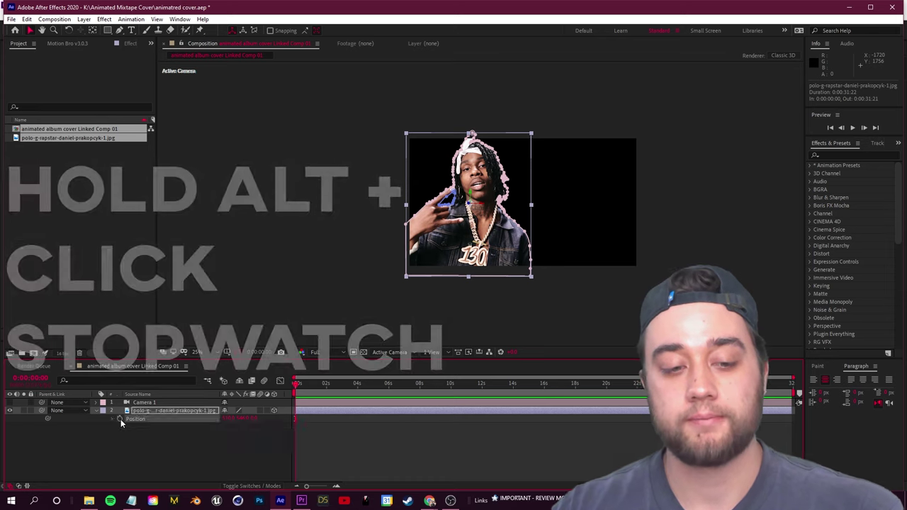
alt+click(120, 419)
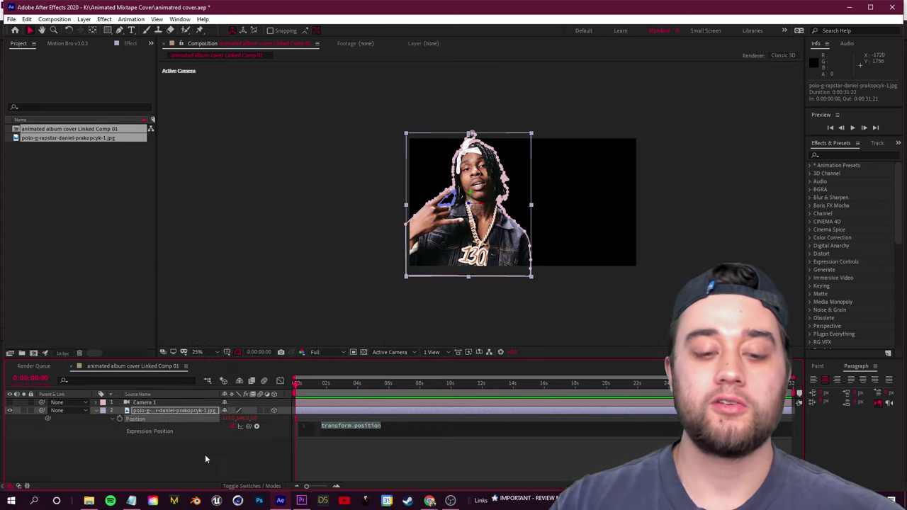
text(wiggle)
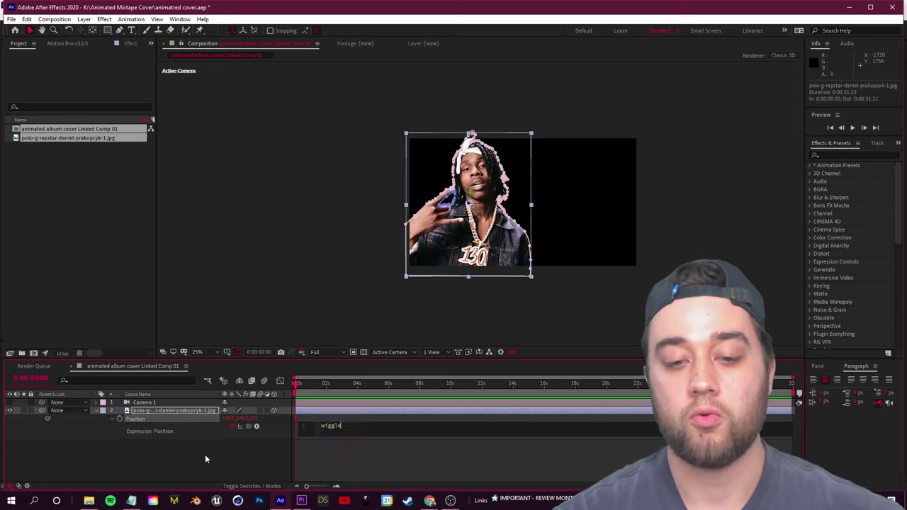
key(Return)
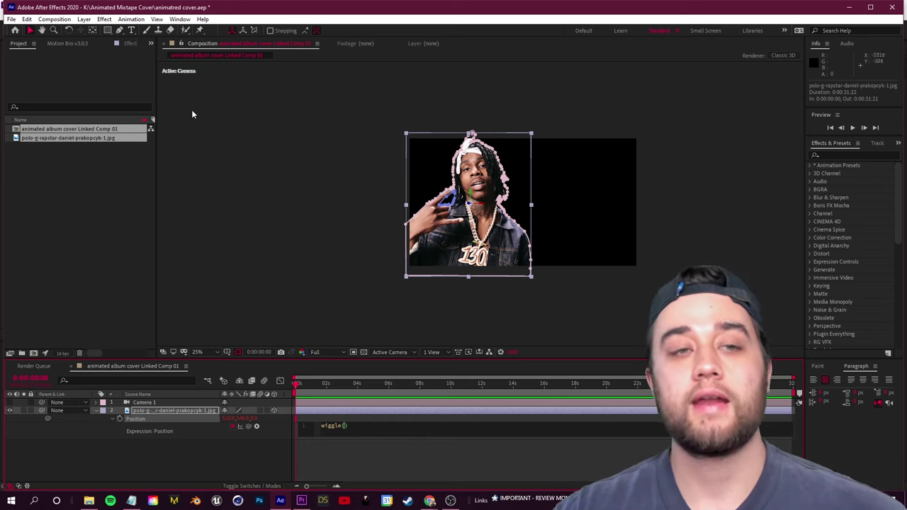
Apply two Slider Control effects from the Expression Controls to the photo layer.
click(105, 19)
mouse_move(149, 160)
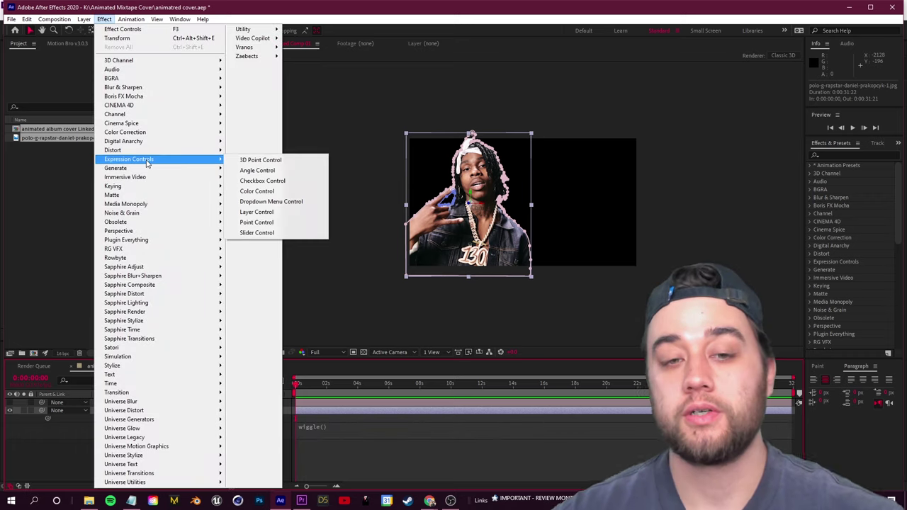
click(265, 233)
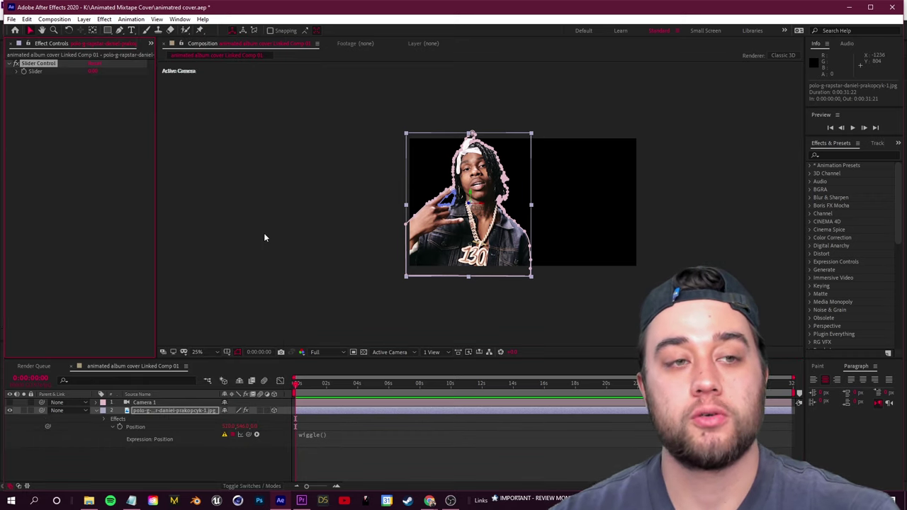
click(104, 19)
click(115, 37)
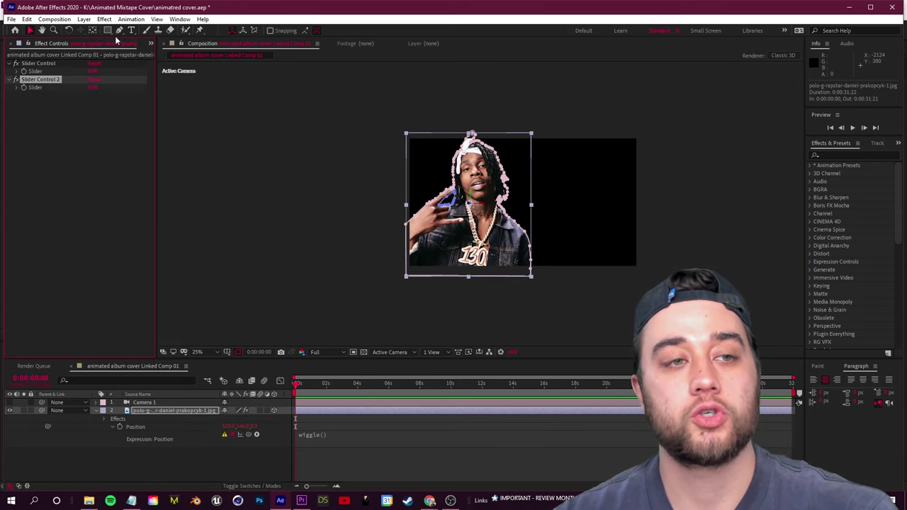
Rename the photo layer's two Slider Control effects Frequency and Amount.
right_click(40, 64)
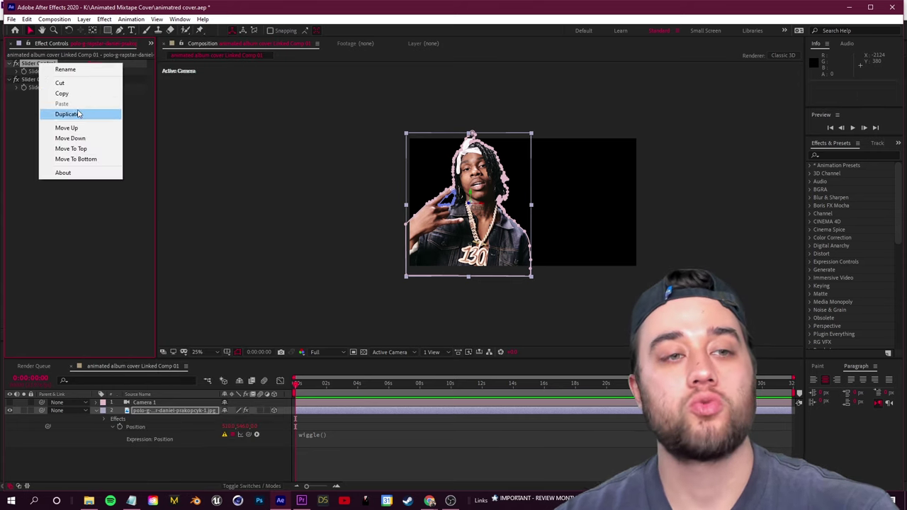
click(62, 68)
text(Fa)
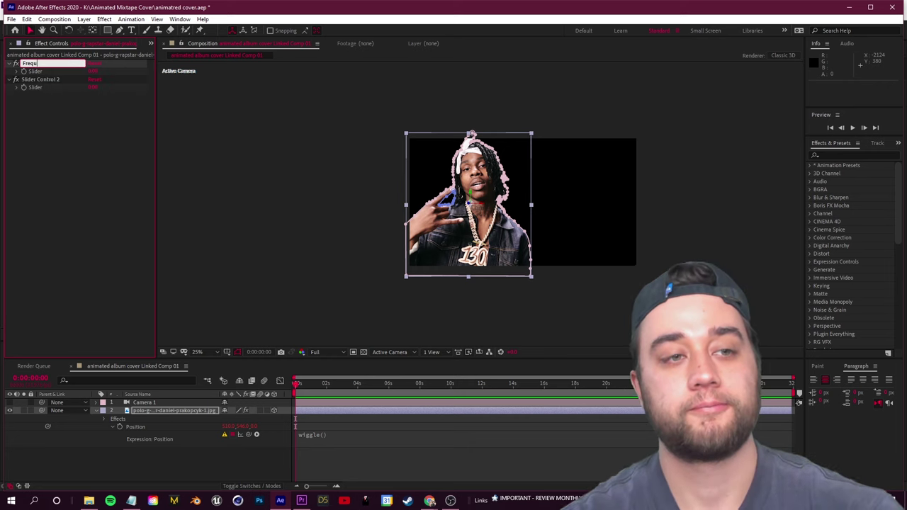
click(48, 79)
right_click(48, 80)
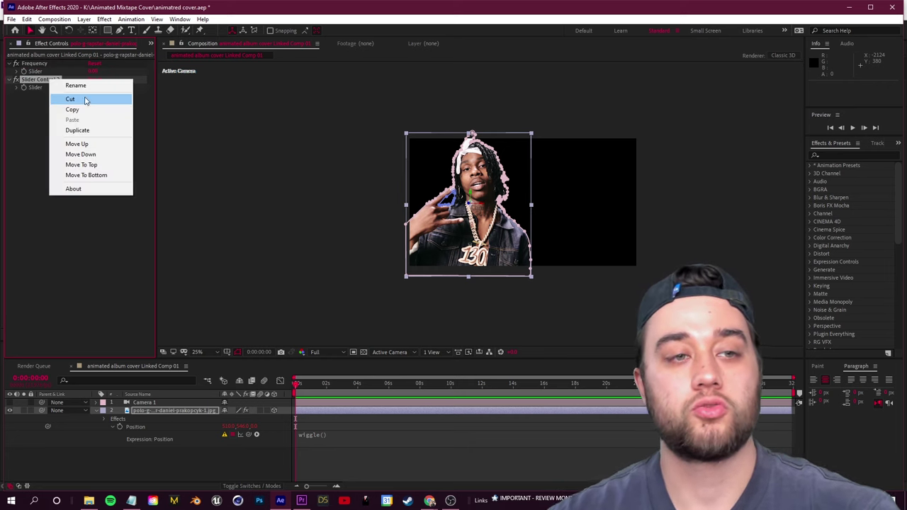
click(71, 82)
text(Amount)
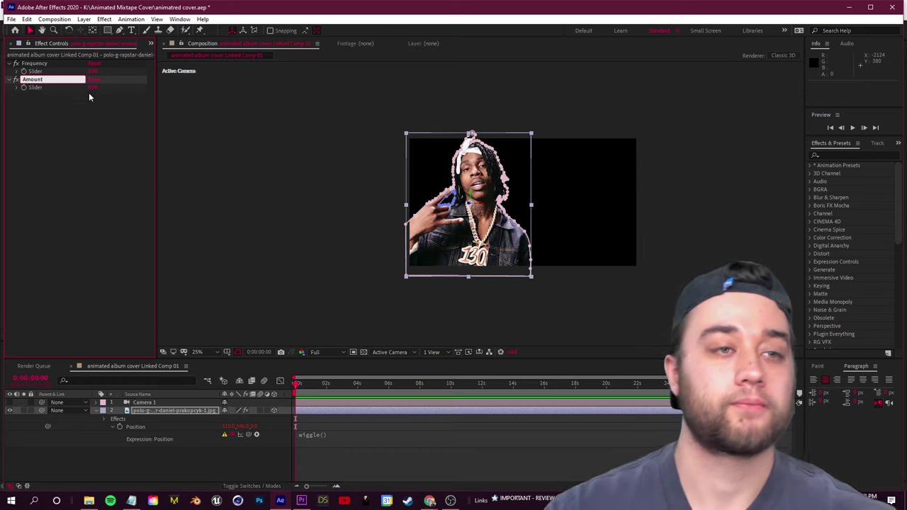
click(93, 174)
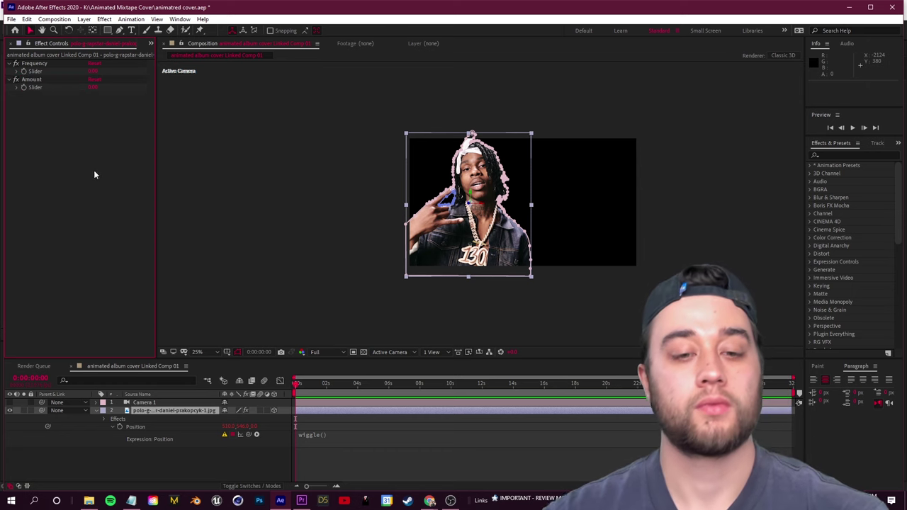
Link the photo's wiggle expression to the Frequency slider and the Amount slider as its two comma-separated arguments.
click(327, 434)
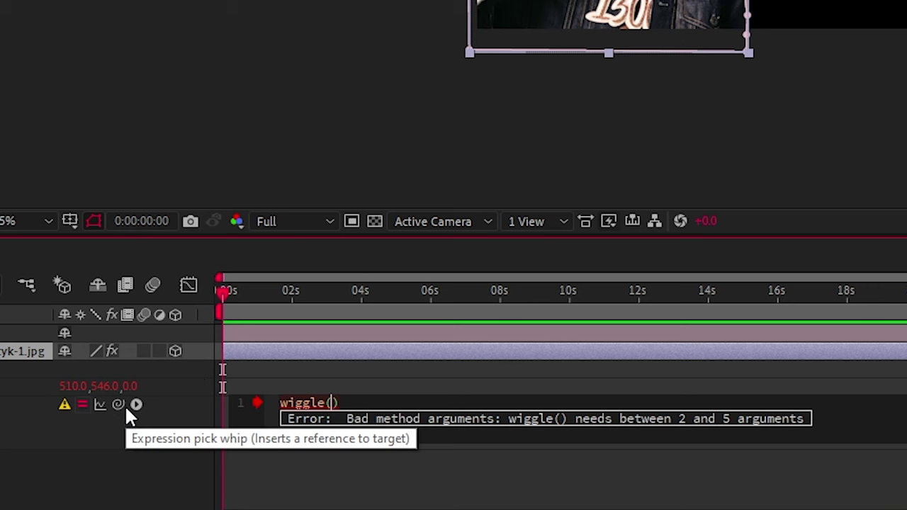
drag(118, 405, 319, 129)
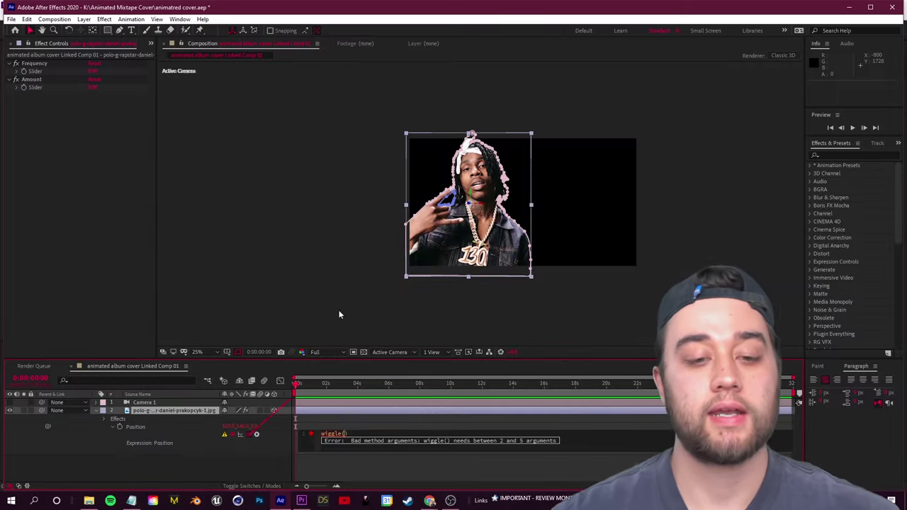
drag(49, 50, 41, 73)
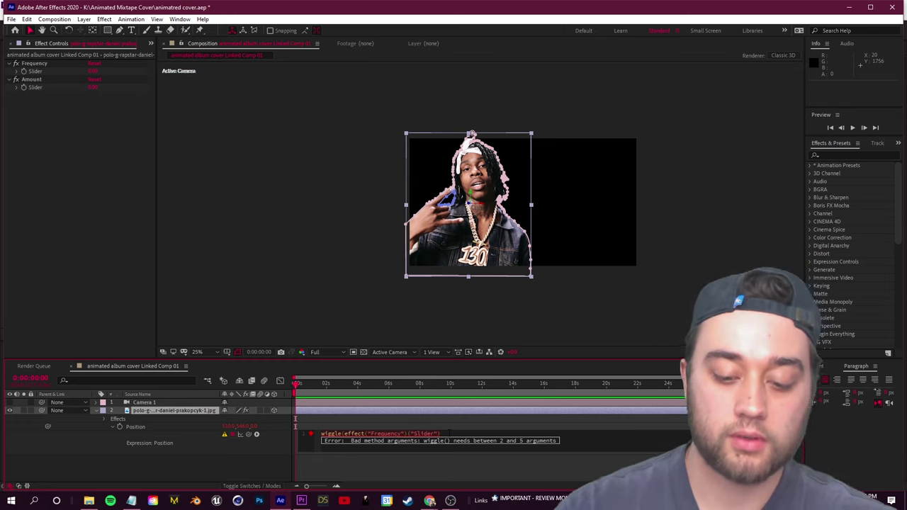
text(,)
drag(257, 433, 36, 86)
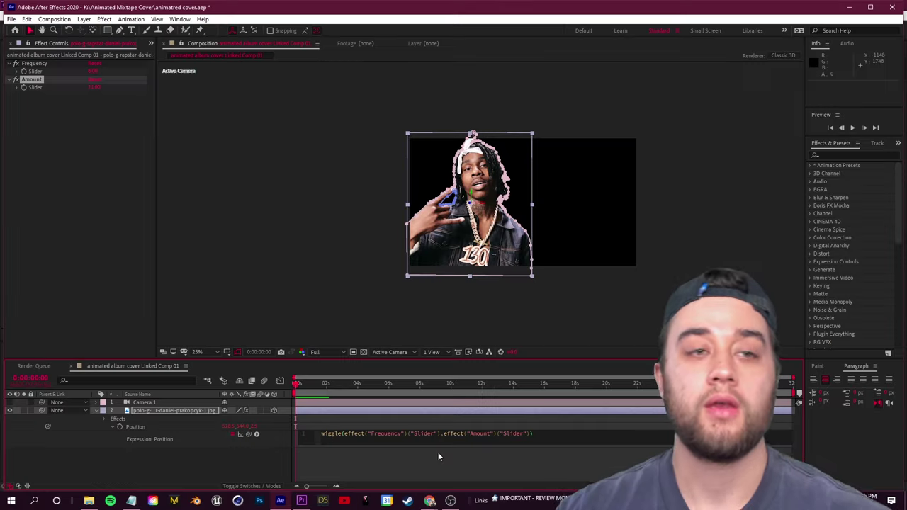
click(399, 458)
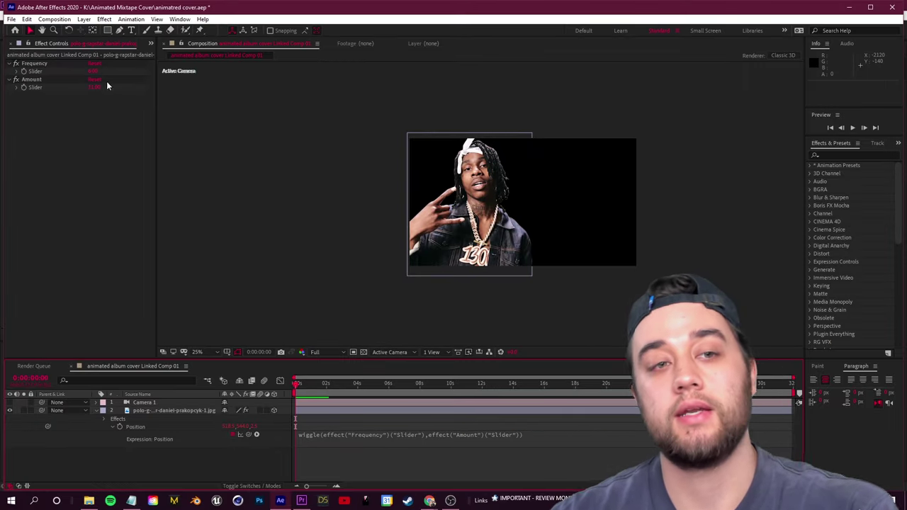
Preview the photo's wiggle and set the Frequency slider to 1.
key(space)
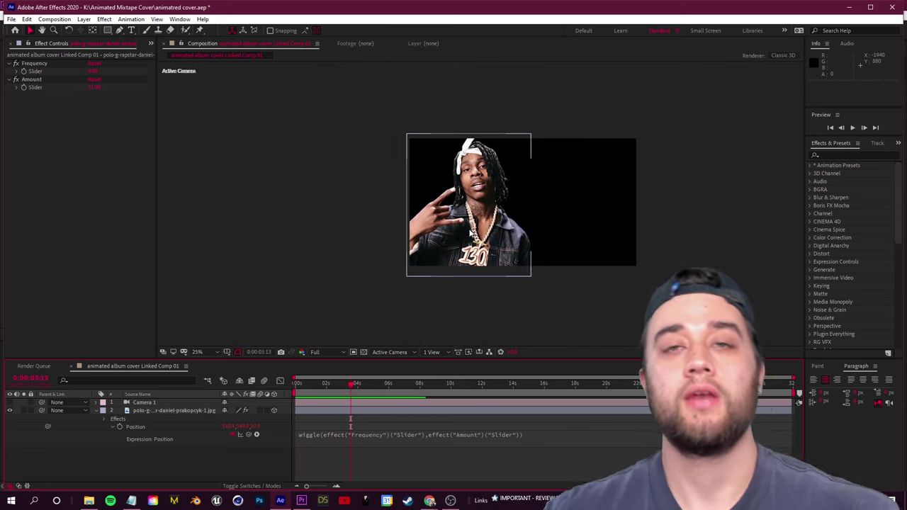
key(space)
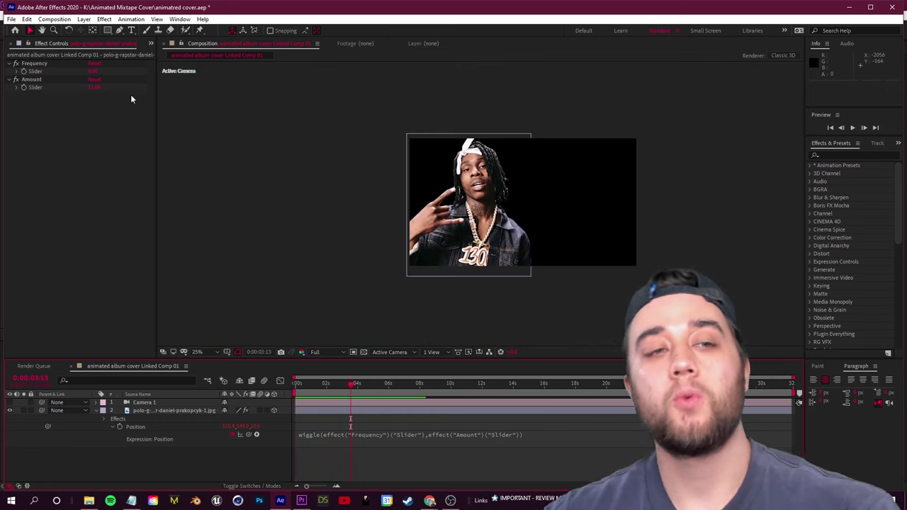
click(19, 72)
click(96, 71)
text(1)
key(Return)
Play back the photo's wiggle and examine its movement up close.
key(space)
scroll(422, 287, up, 2)
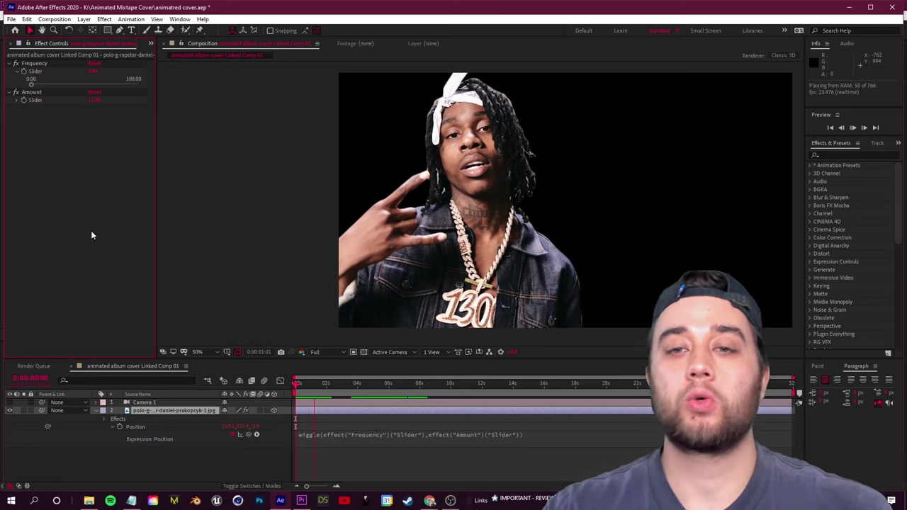
key(period)
key(period)
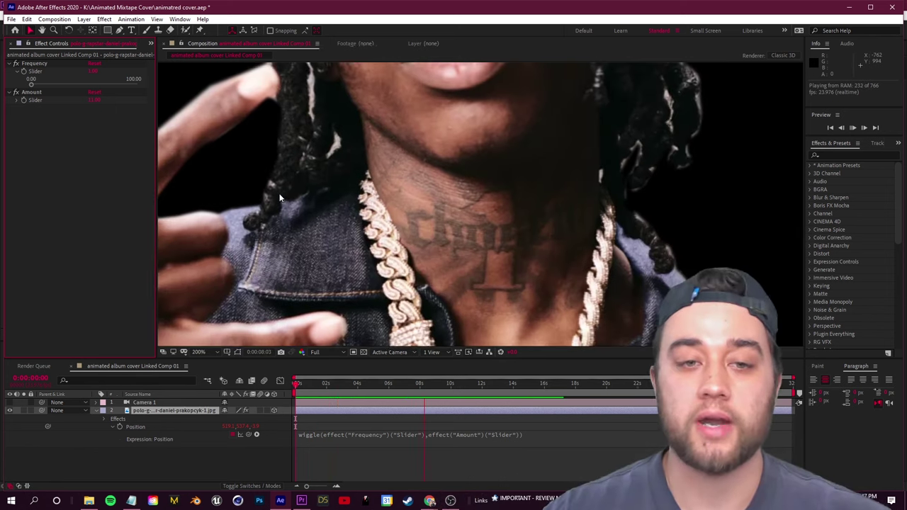
key(space)
key(comma)
key(comma)
key(comma)
key(comma)
key(comma)
key(comma)
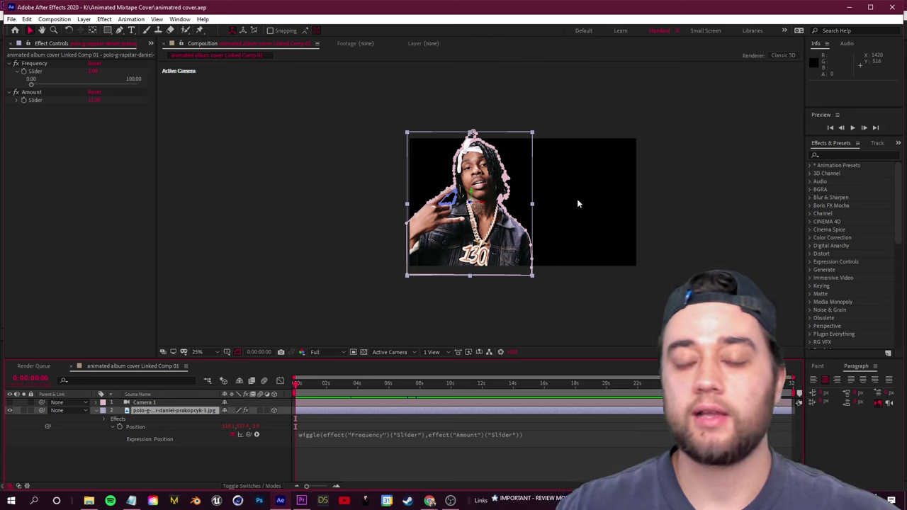
Remove the photo layer's Position expression and cut its Frequency and Amount slider effects.
alt+click(119, 426)
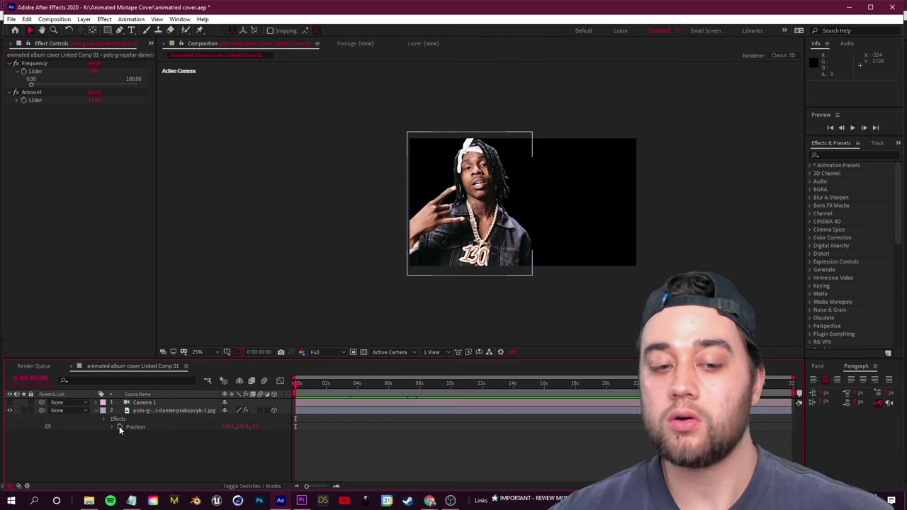
click(119, 191)
key(ctrl+a)
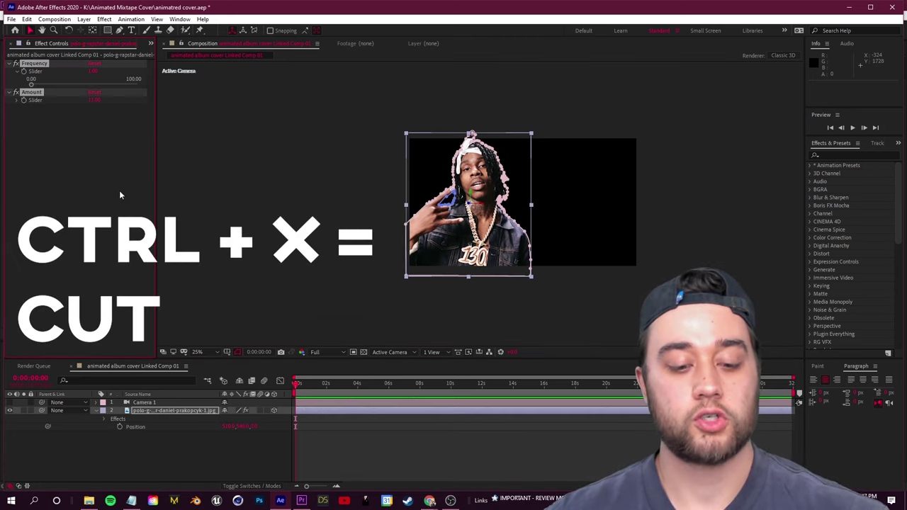
key(ctrl+x)
click(196, 464)
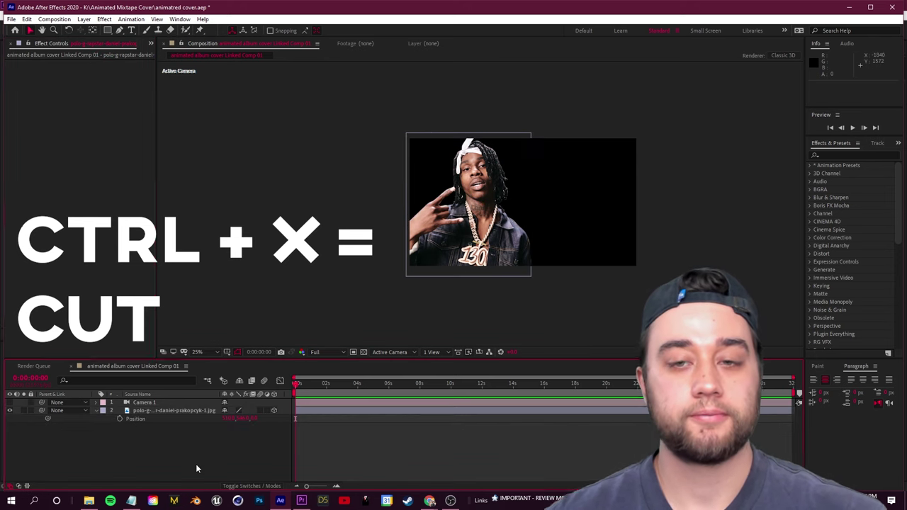
Add bg-halloffame2.jpg from the file explorer beneath the photo layer and delete Camera 1.
click(88, 501)
drag(298, 18, 145, 17)
drag(232, 130, 155, 464)
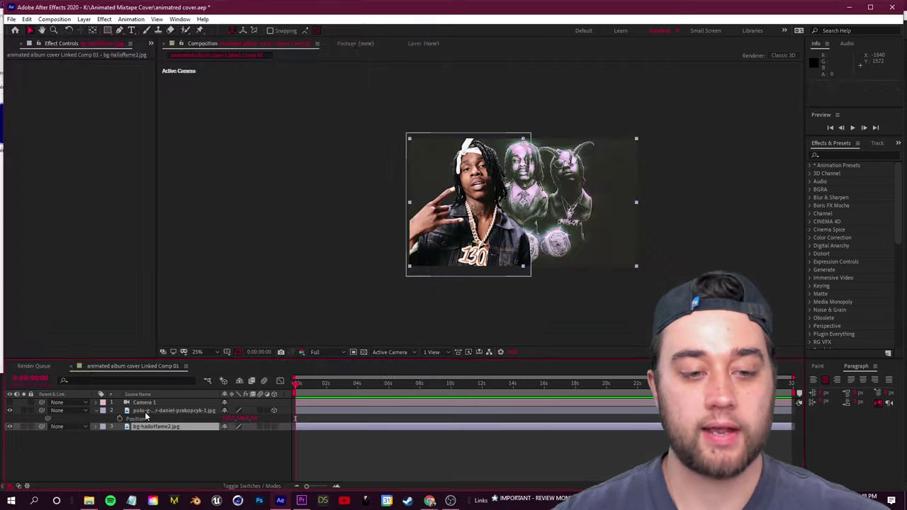
click(151, 402)
key(Delete)
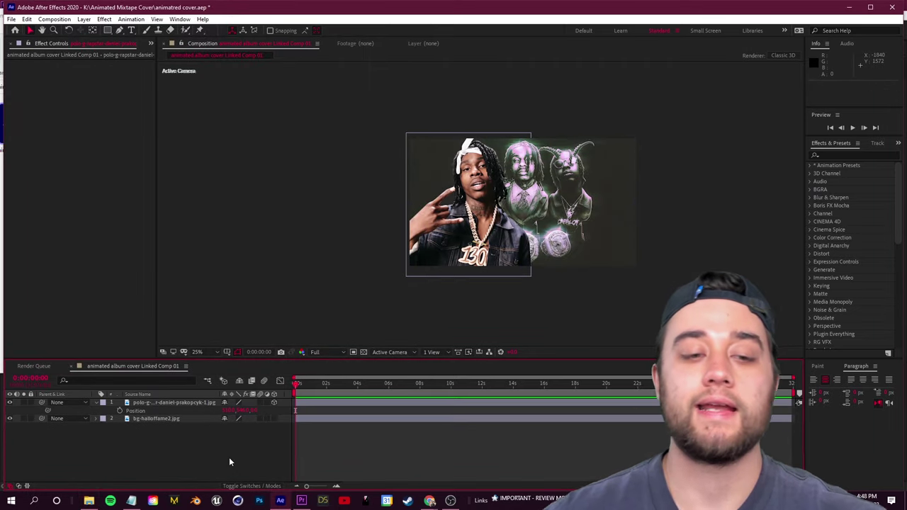
Pre-compose the photo and background layers together as FINISHED COMP.
drag(229, 457, 57, 398)
right_click(168, 402)
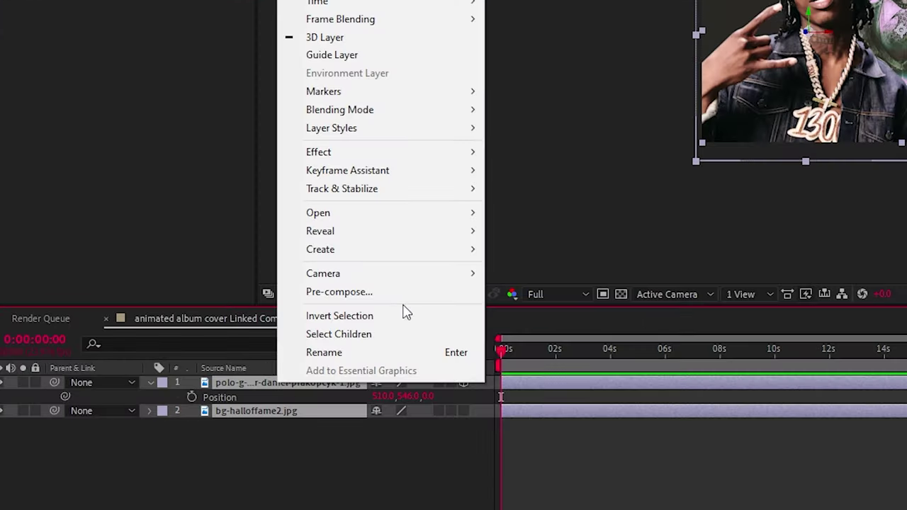
click(224, 356)
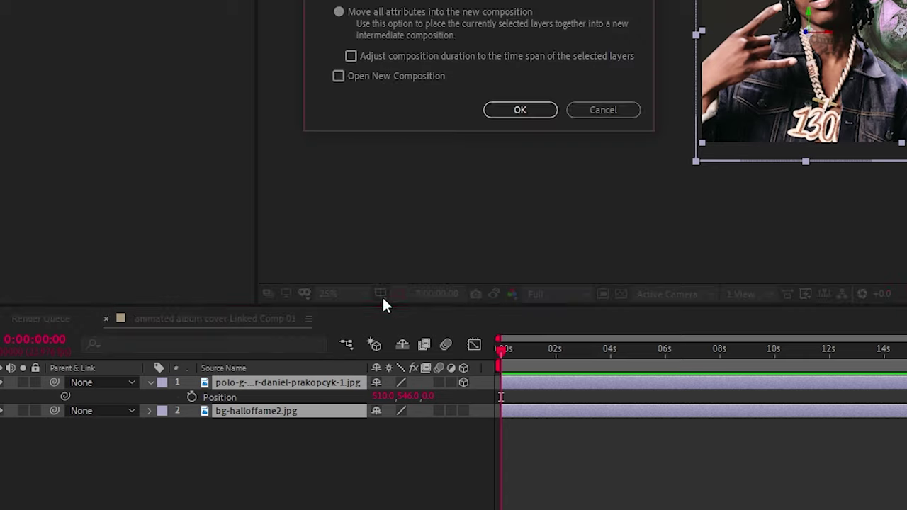
text(FIN)
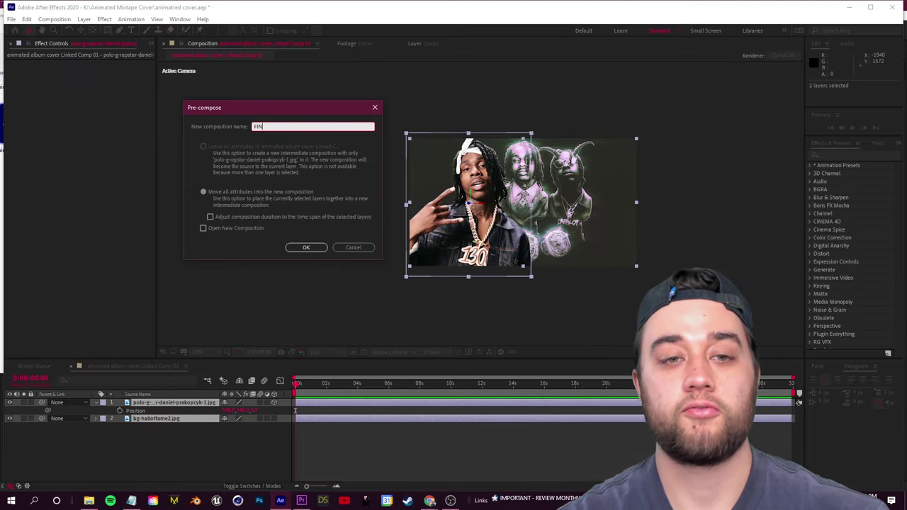
text(ISHED COMP)
key(Return)
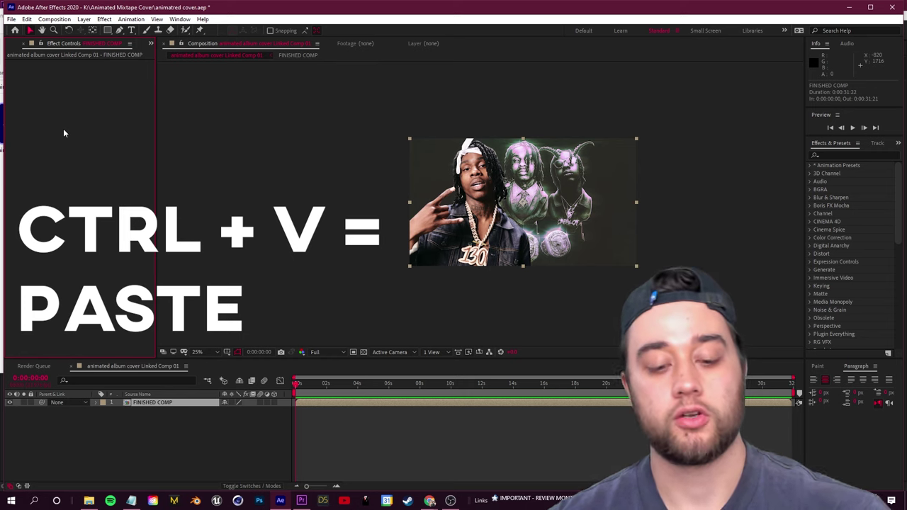
Paste the Frequency and Amount sliders onto FINISHED COMP and add a wiggle() expression to its Position.
key(ctrl+v)
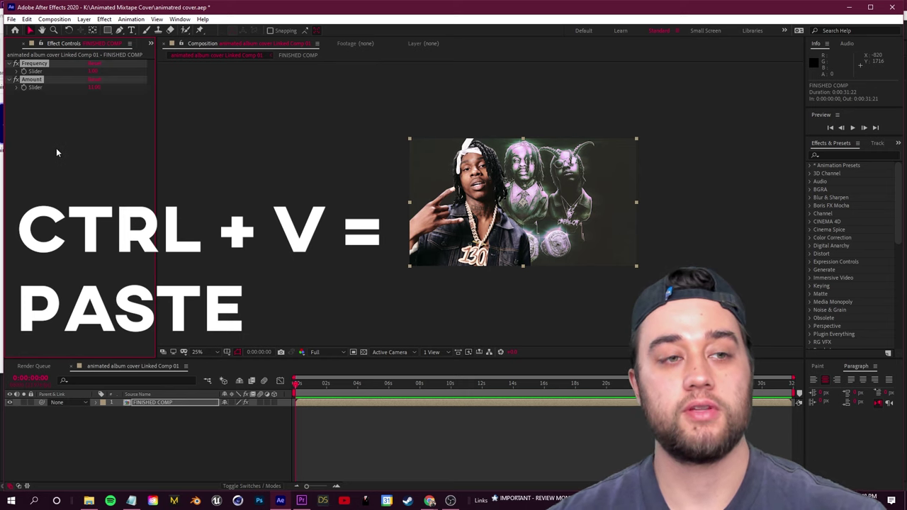
click(137, 402)
key(p)
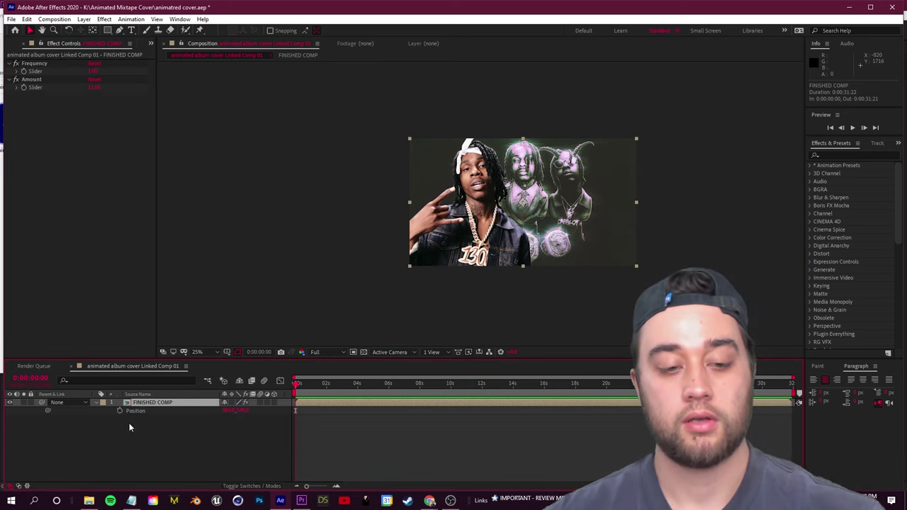
alt+click(119, 411)
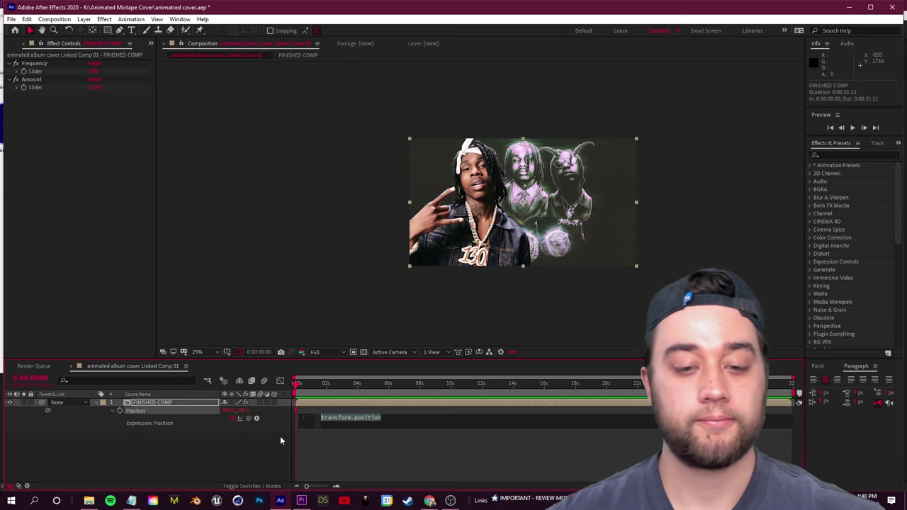
text(wiggle())
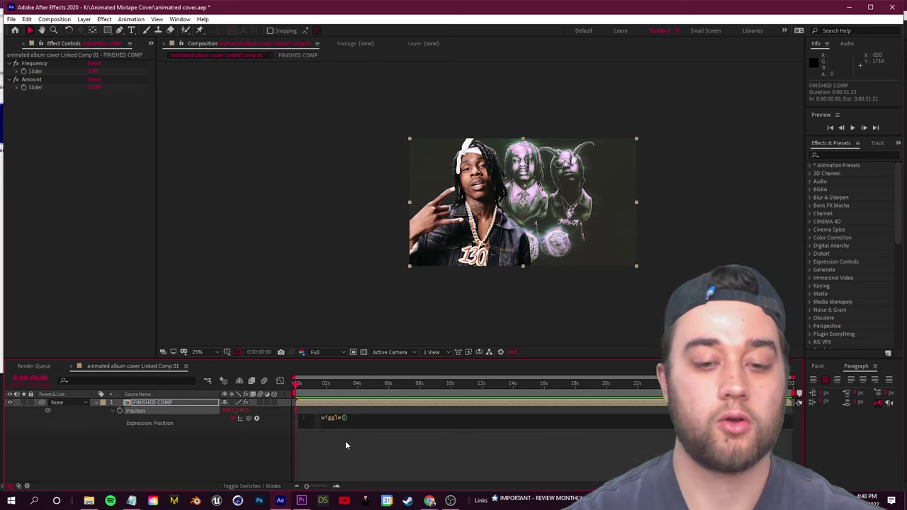
Complete FINISHED COMP's wiggle expression with the Frequency and Amount sliders as its comma-separated arguments.
drag(248, 418, 36, 72)
text(,)
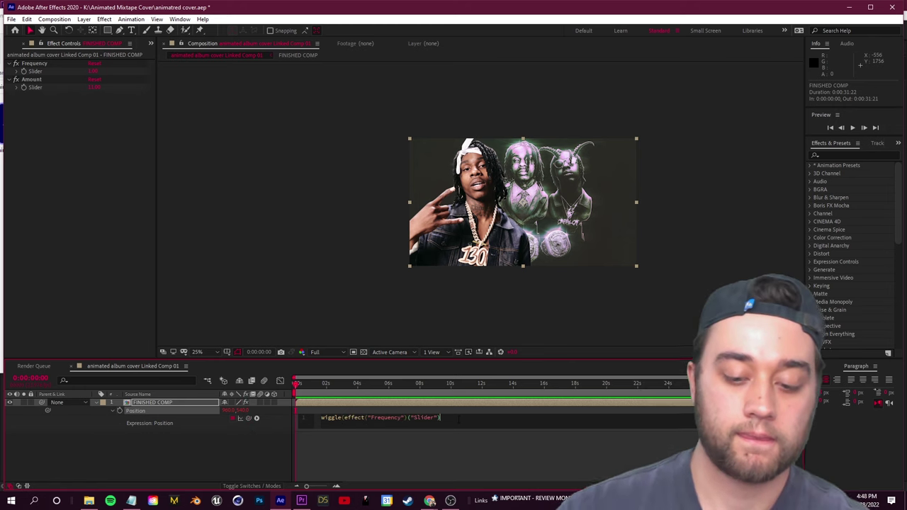
drag(257, 417, 36, 87)
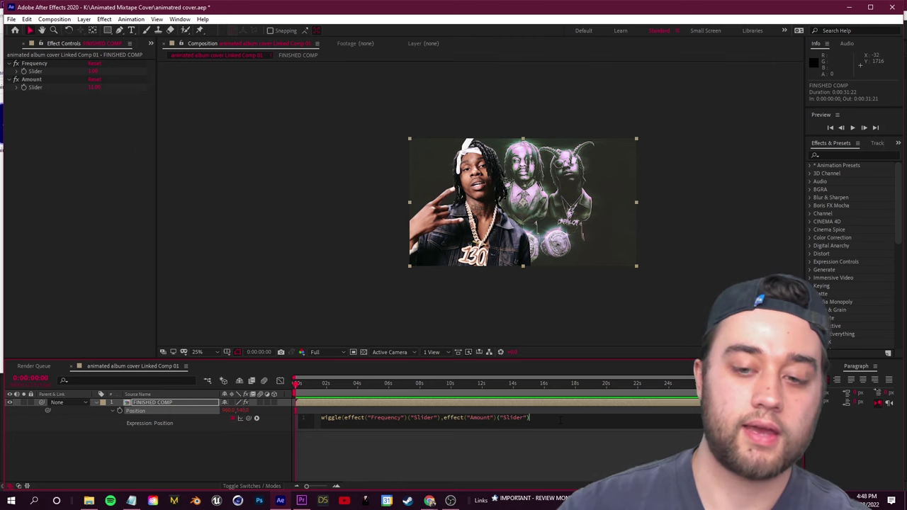
text())
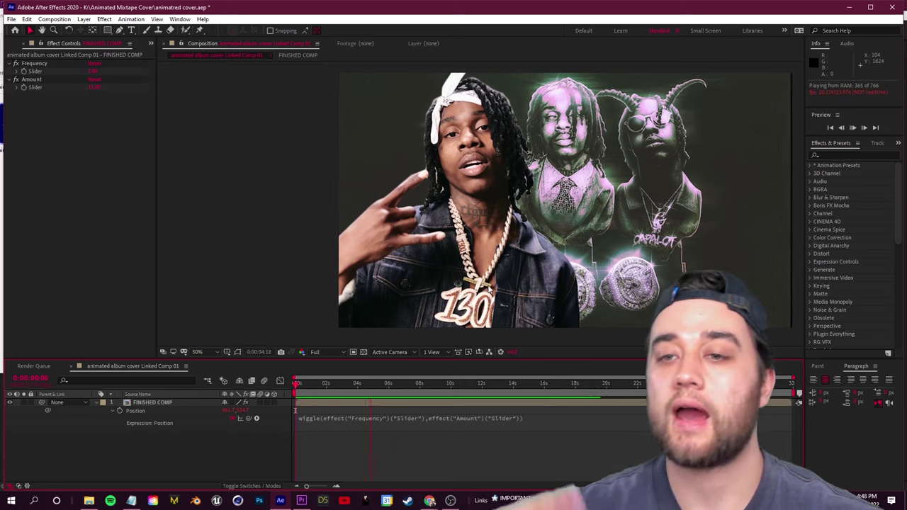
Preview the sway of FINISHED COMP and lower its Amount slider for a subtler movement.
key(space)
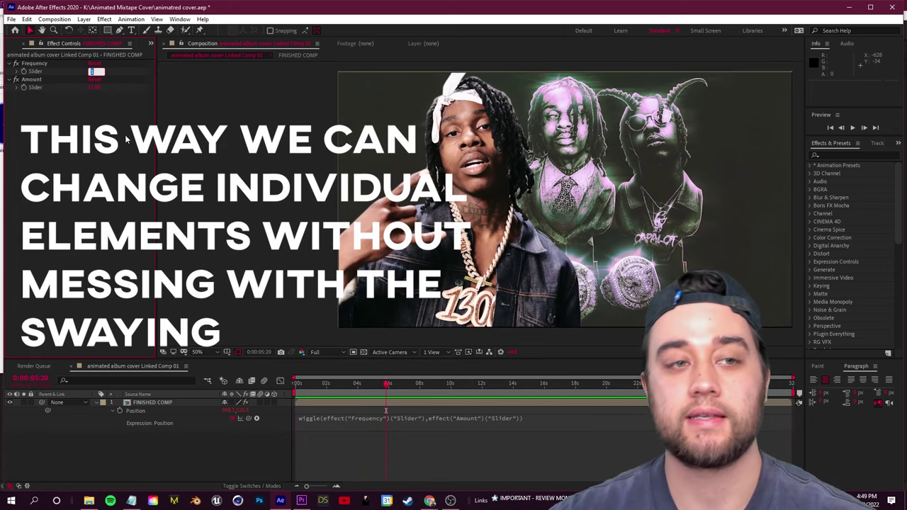
click(368, 228)
key(space)
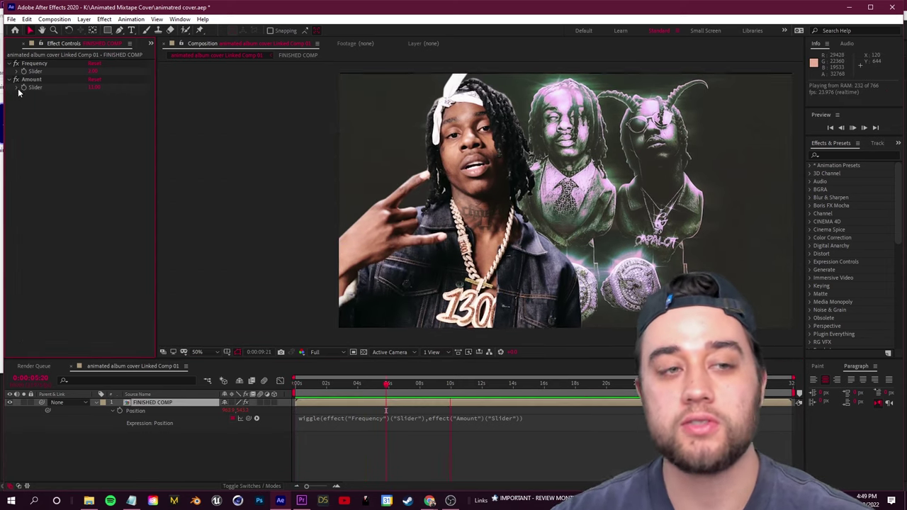
click(16, 87)
drag(43, 100, 35, 101)
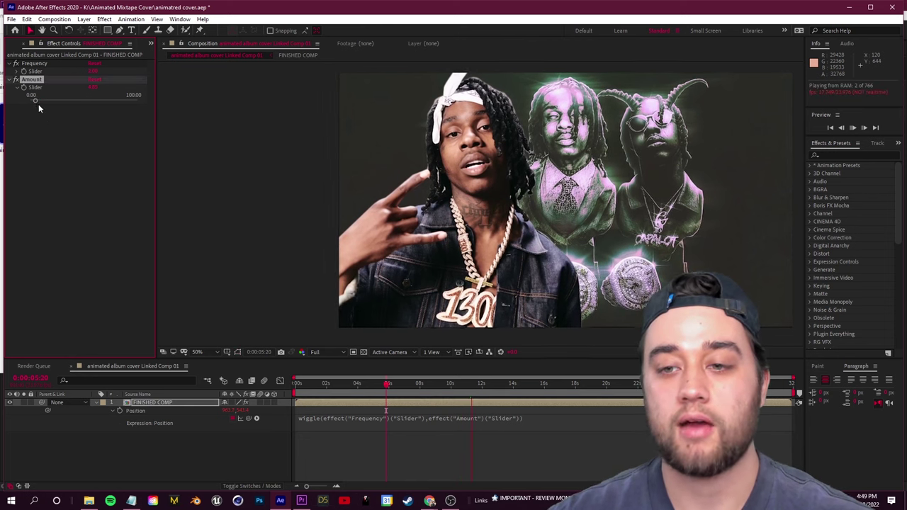
Add a new camera to the main composition with the default camera settings.
right_click(158, 441)
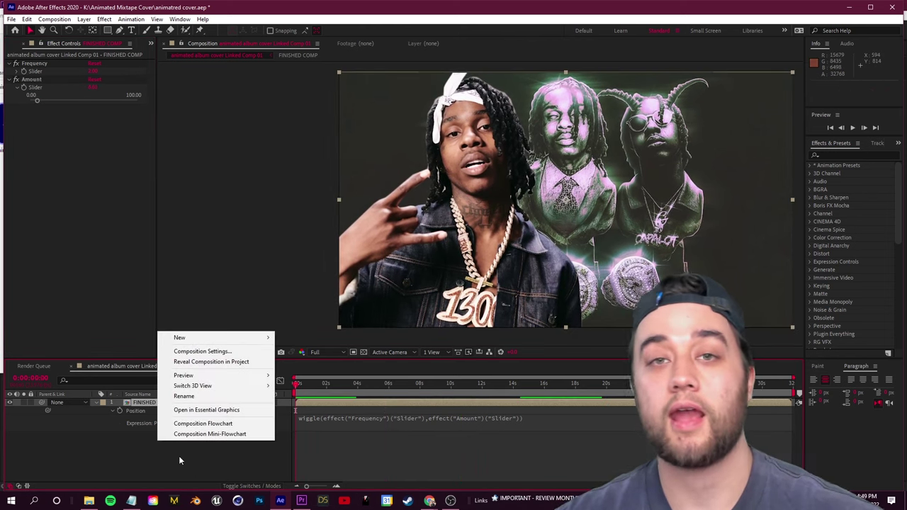
click(142, 458)
right_click(178, 450)
mouse_move(230, 345)
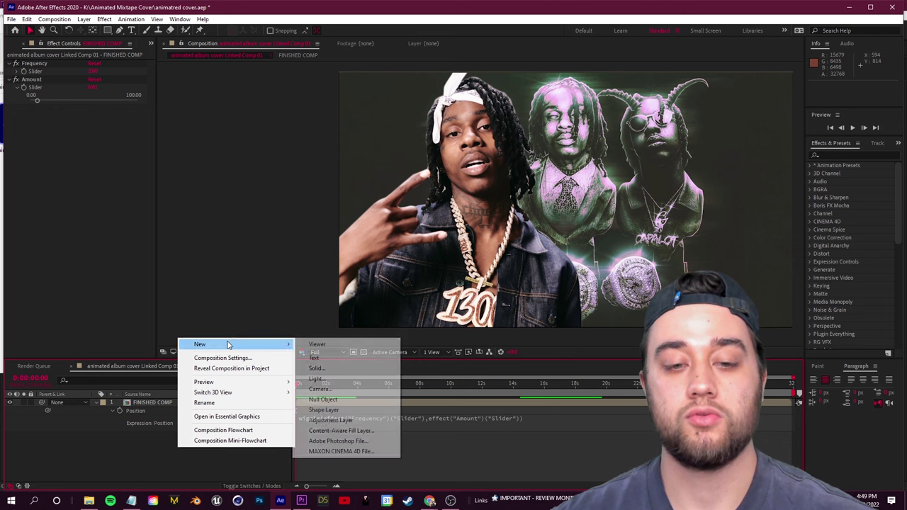
click(335, 388)
key(Return)
Reveal Camera 1's Transform properties and turn on keyframing for all of them, from Point of Interest to Z Rotation.
click(96, 403)
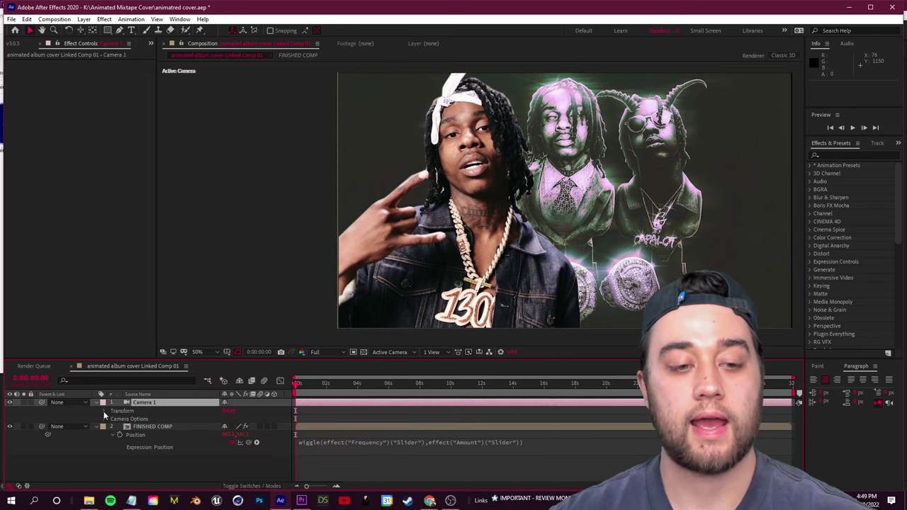
click(104, 411)
drag(119, 419, 119, 460)
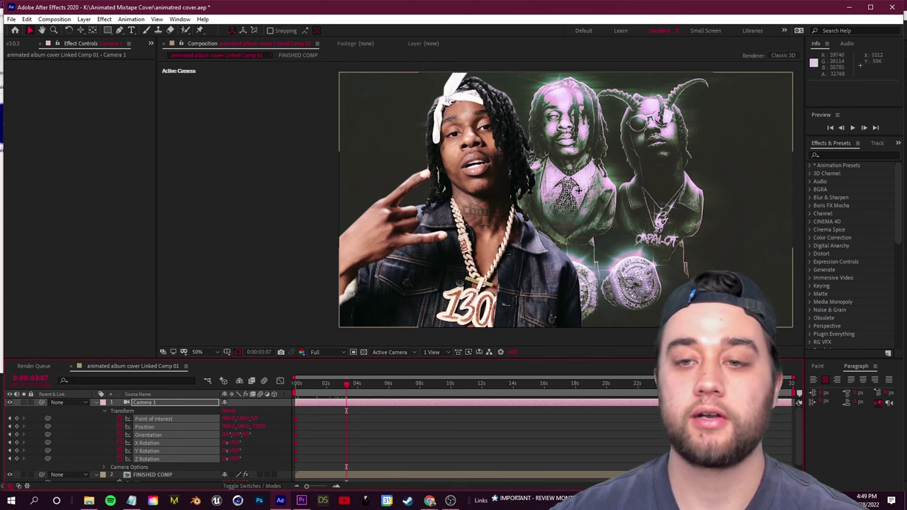
Make FINISHED COMP a 3D layer and move the camera closer at 0:00:03:07, then select that Position keyframe.
scroll(161, 457, down, 1)
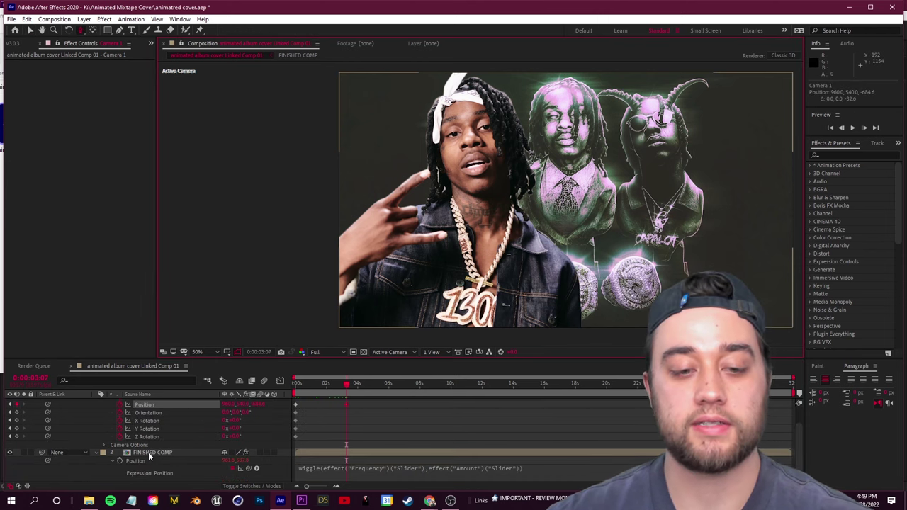
click(275, 452)
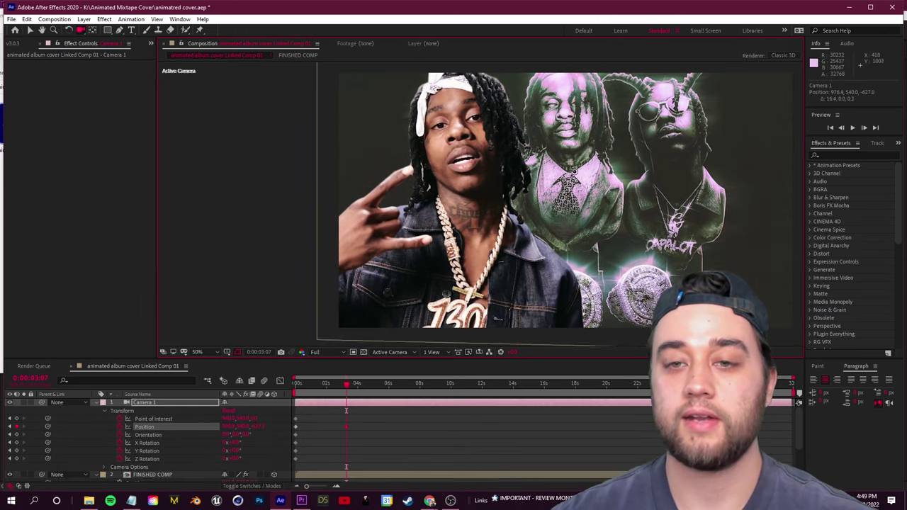
drag(573, 172, 576, 172)
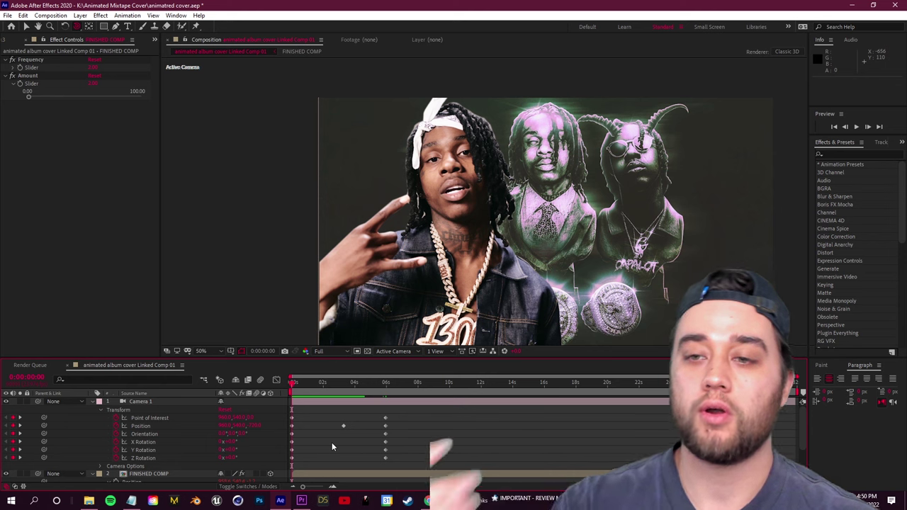
drag(334, 424, 367, 452)
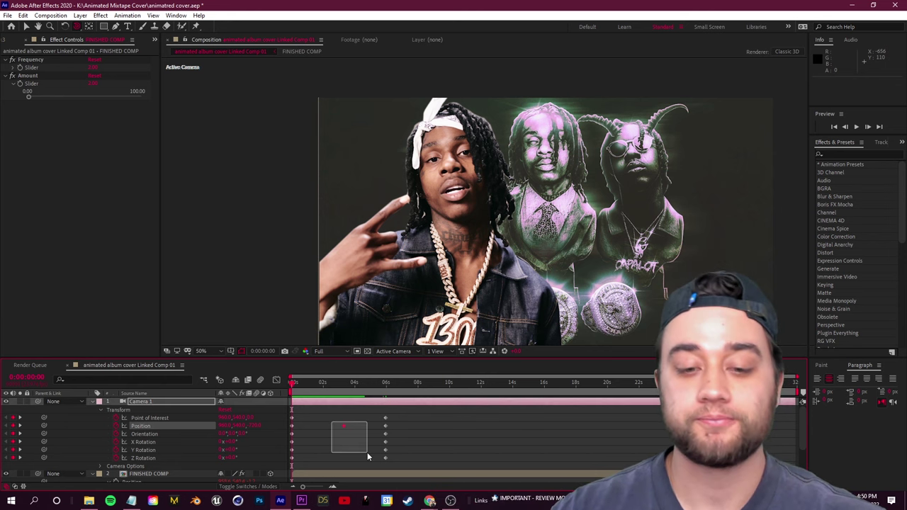
Play back the puppet-pinned photo and separate hand layer inside FINISHED COMP to review the animation.
double_click(330, 262)
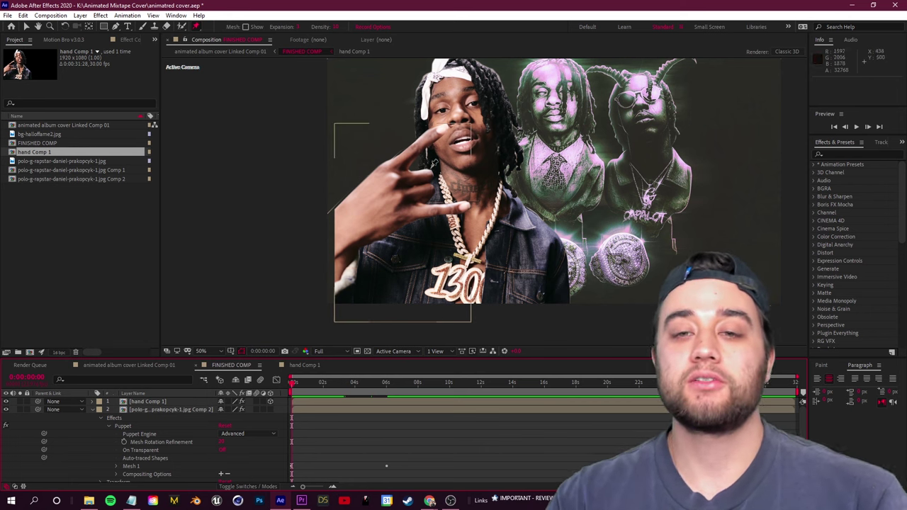
key(space)
drag(434, 100, 446, 129)
mouse_move(291, 384)
mouse_down()
mouse_move(351, 386)
mouse_move(293, 389)
mouse_up()
click(171, 410)
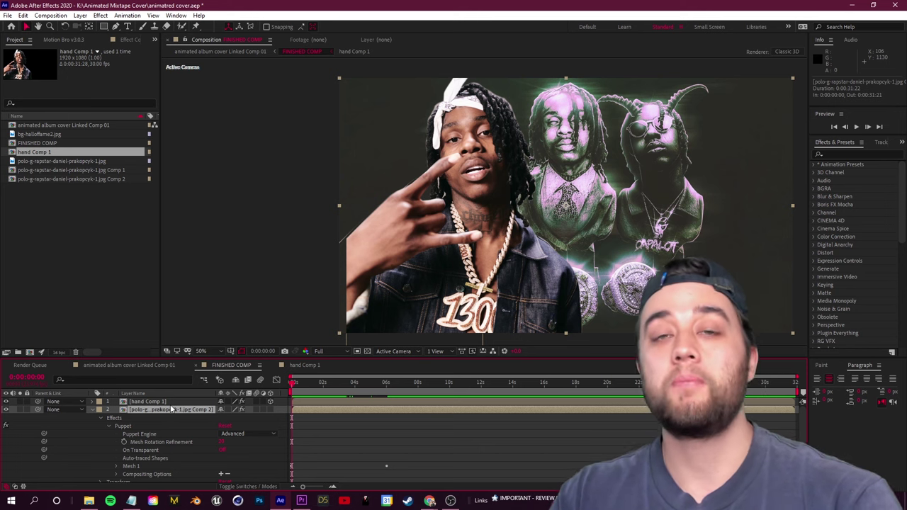
Undo the Puppet animation and the pre-compose of the photo layer in FINISHED COMP step by step.
click(341, 420)
key(ctrl+z)
key(ctrl+z)
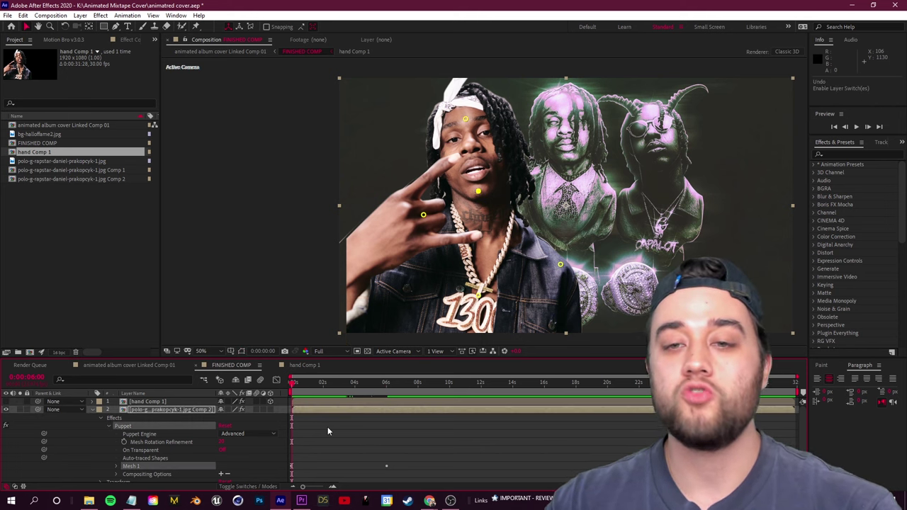
key(ctrl+z)
key(ctrl+z)
key(ctrl+z)
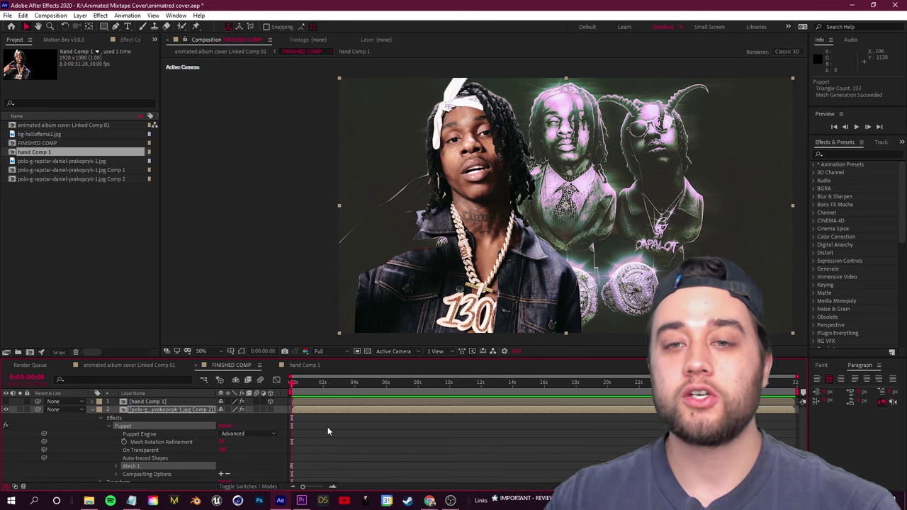
key(ctrl+z)
key(ctrl+z)
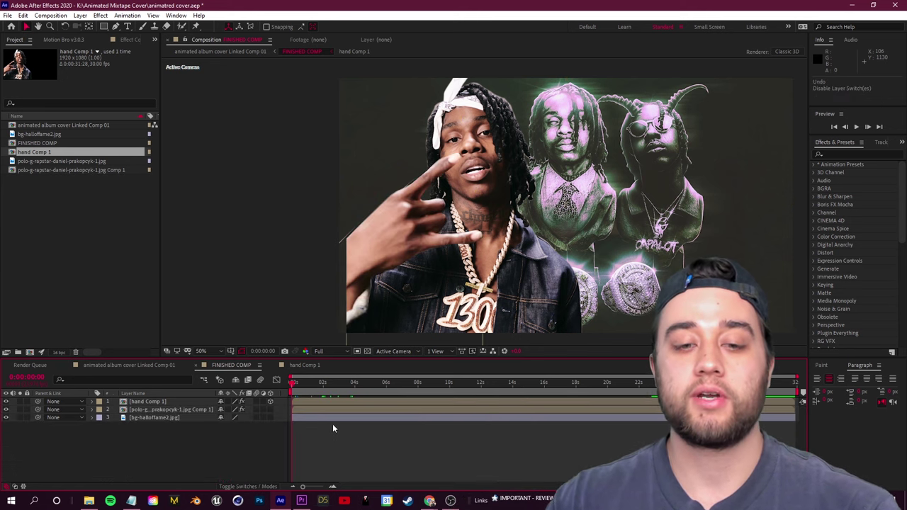
Reopen FINISHED COMP from the main composition and rename its two layers polo and bg.
click(158, 365)
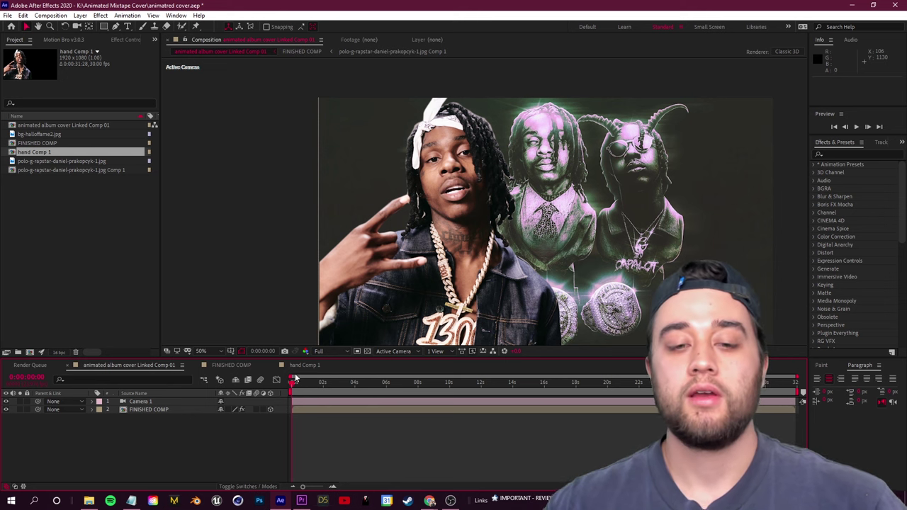
drag(293, 384, 134, 411)
double_click(156, 411)
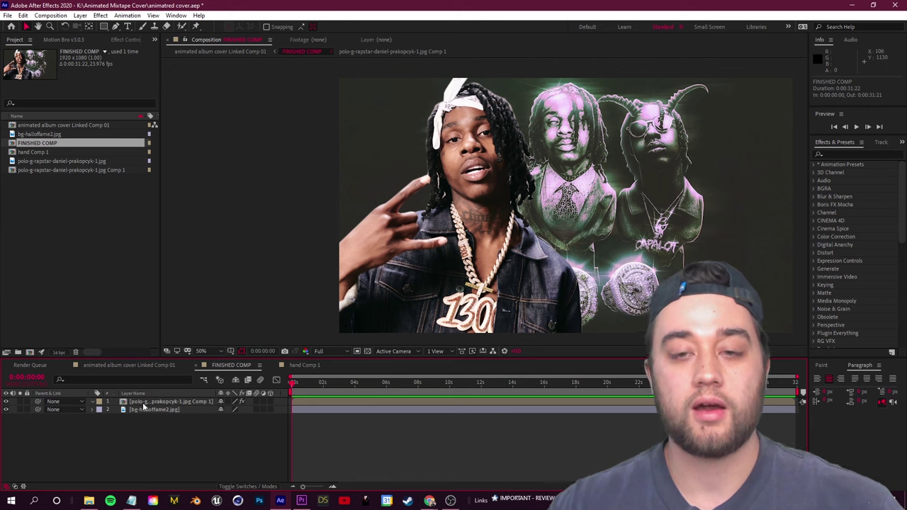
click(149, 410)
right_click(180, 410)
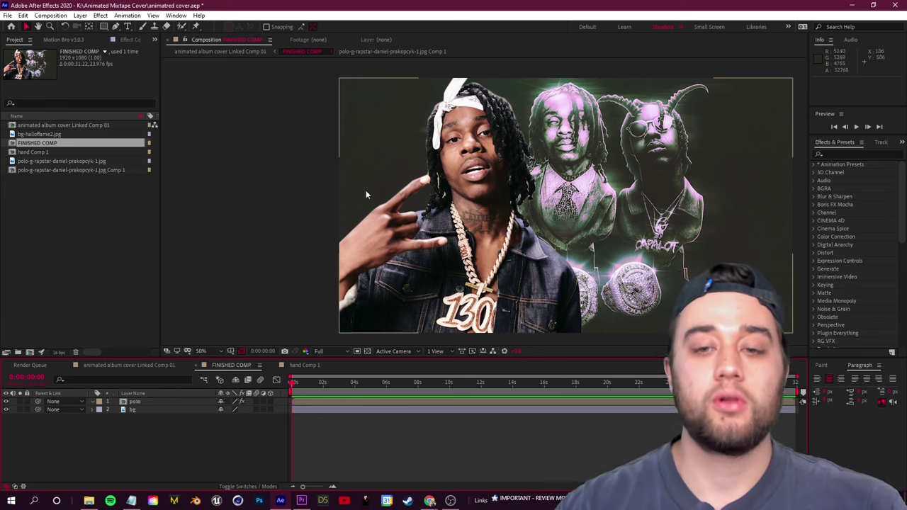
Duplicate the polo layer and rename the copy hand.
click(136, 402)
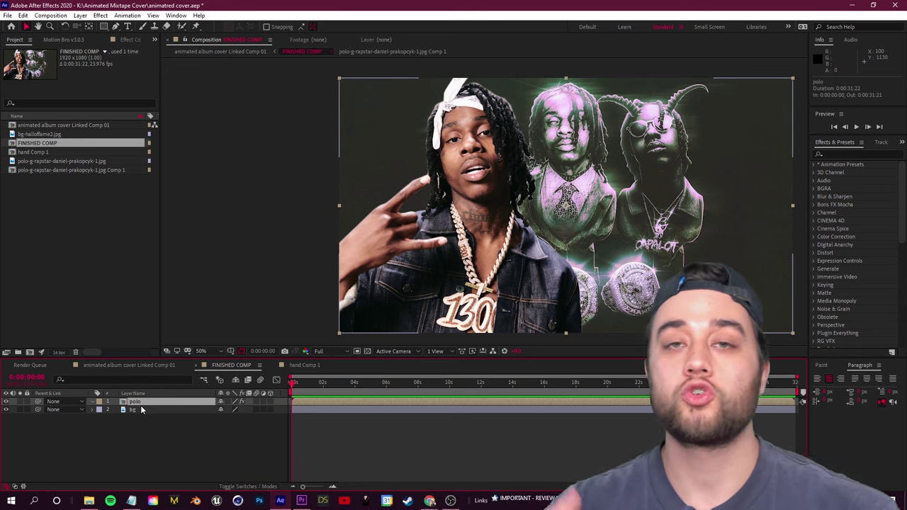
key(ctrl+d)
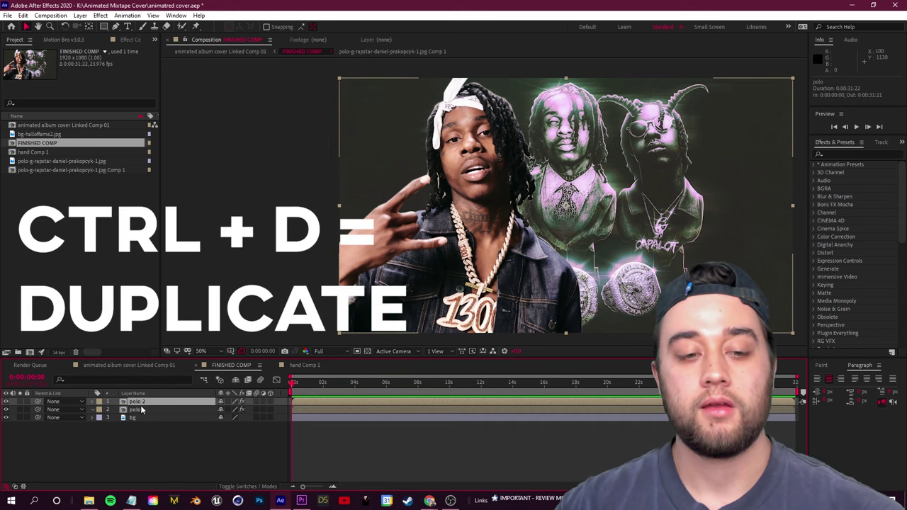
right_click(151, 402)
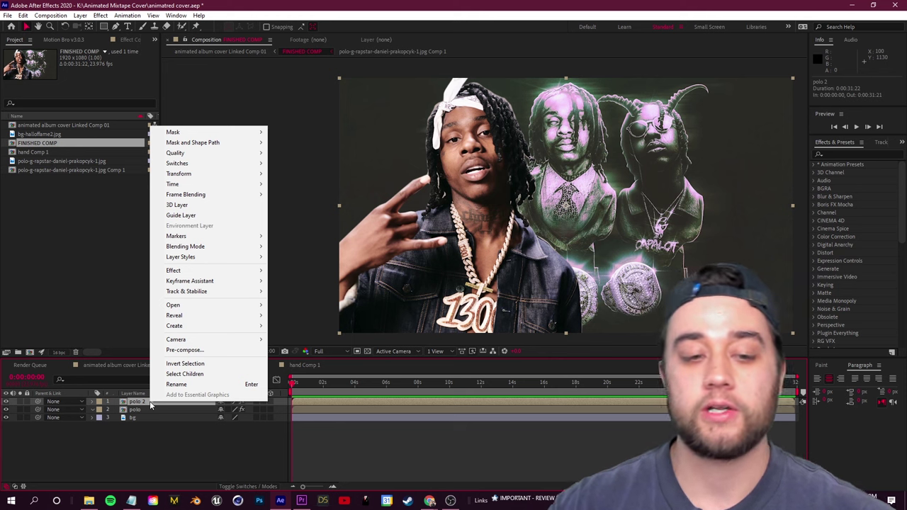
click(196, 384)
text(hand)
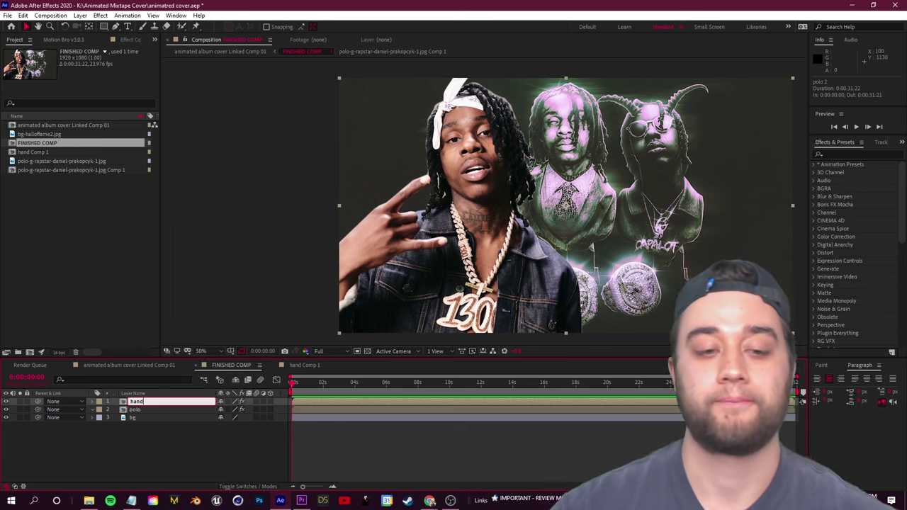
key(Return)
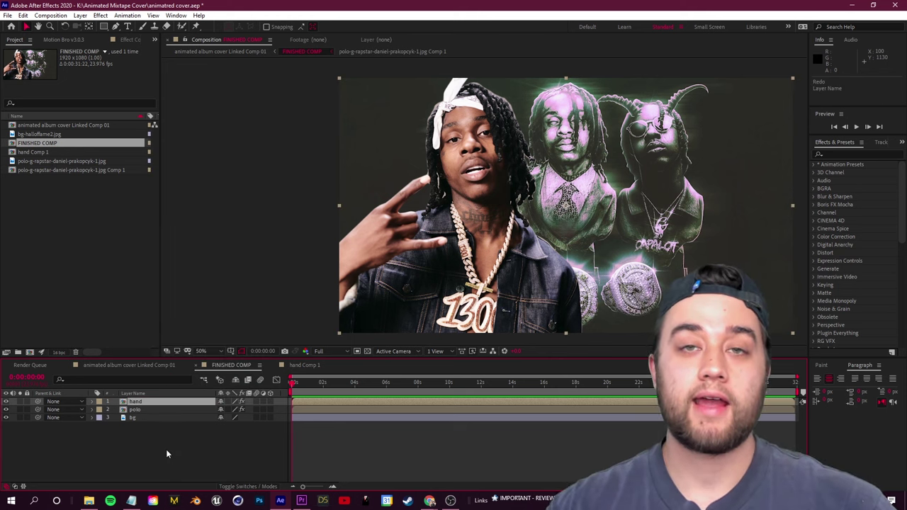
Pre-compose the hand layer as hand Comp 2, moving all attributes into the new composition.
right_click(148, 402)
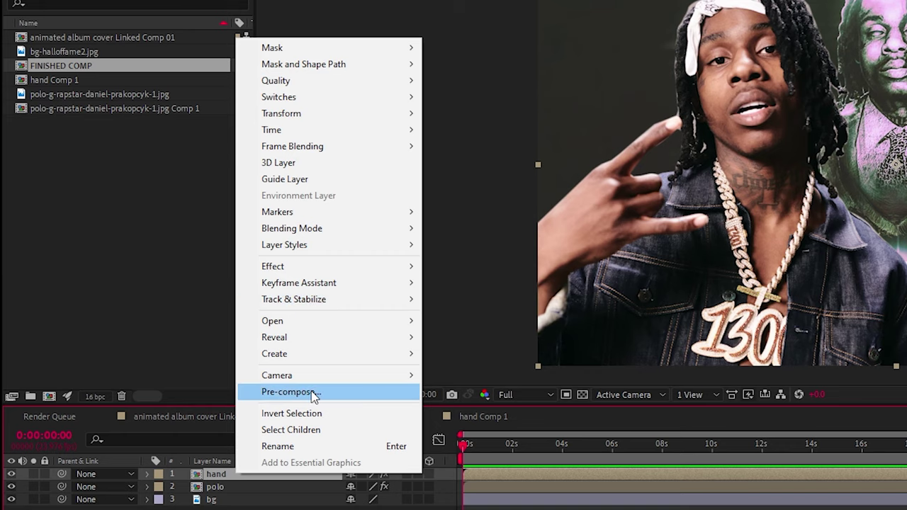
click(314, 394)
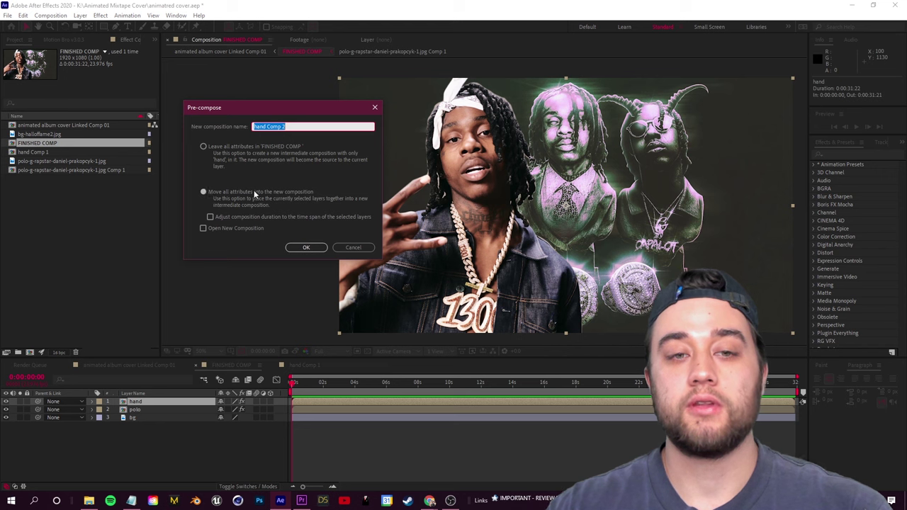
click(307, 247)
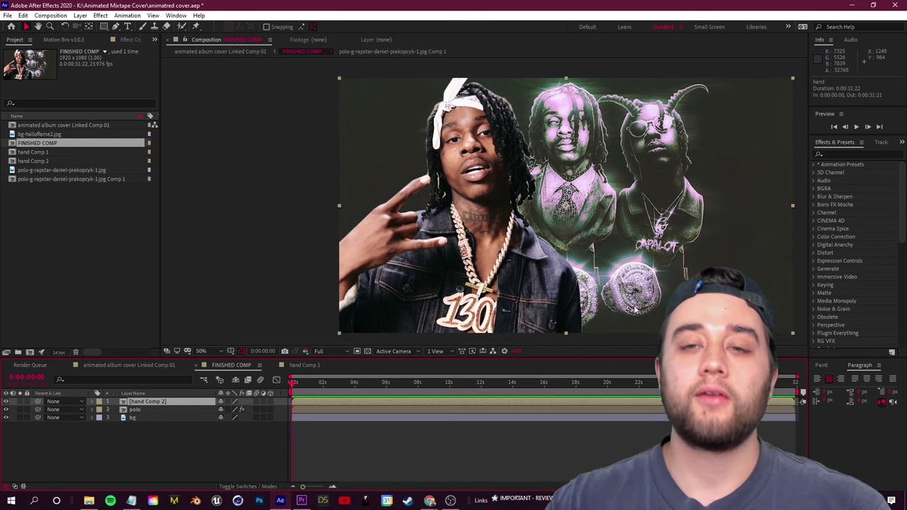
Pre-compose the polo layer as polo Comp 1 with all attributes moved, and undo a trial move of it.
click(146, 409)
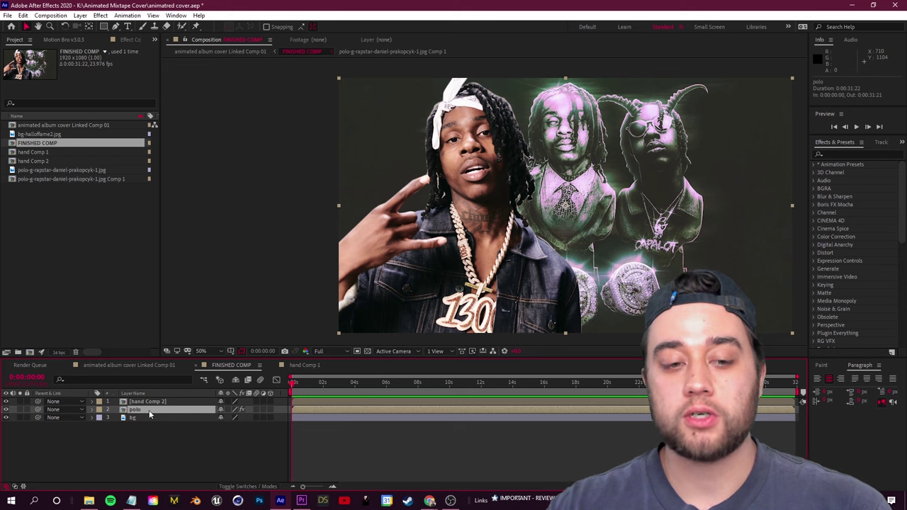
right_click(150, 414)
click(192, 359)
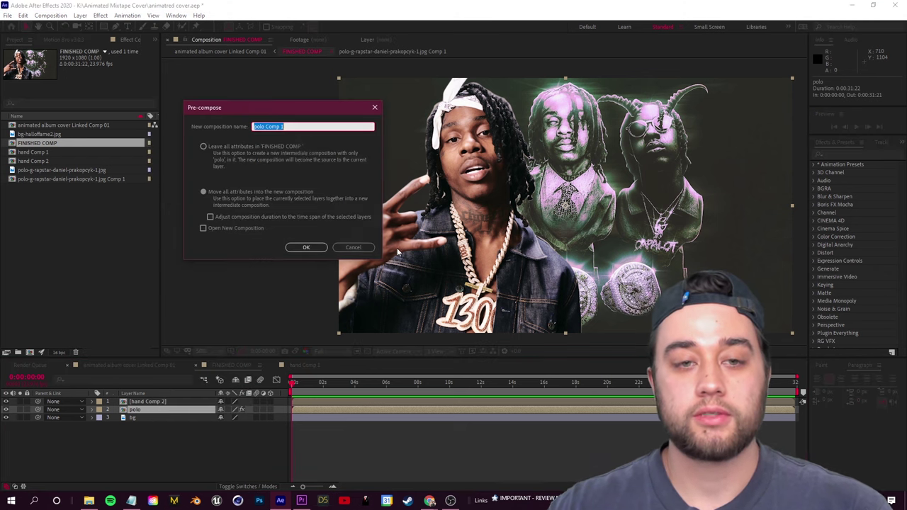
click(306, 247)
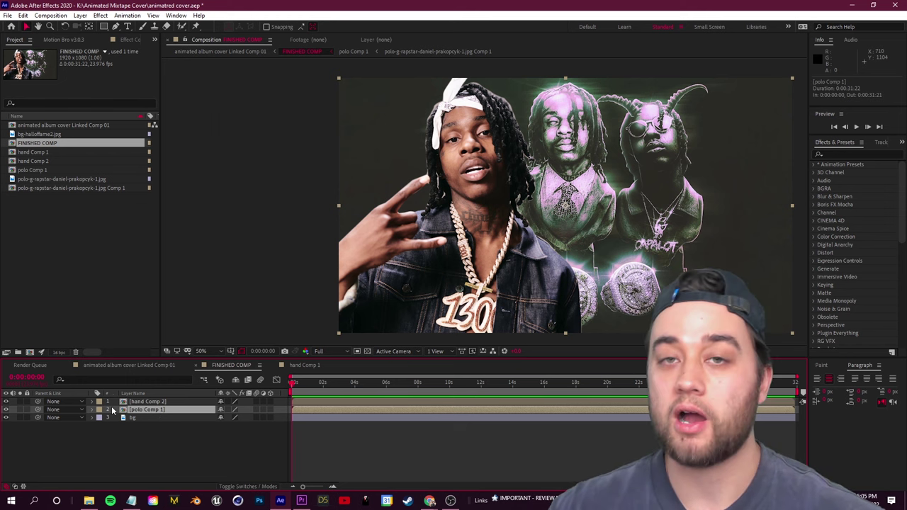
drag(494, 248, 670, 210)
key(ctrl+z)
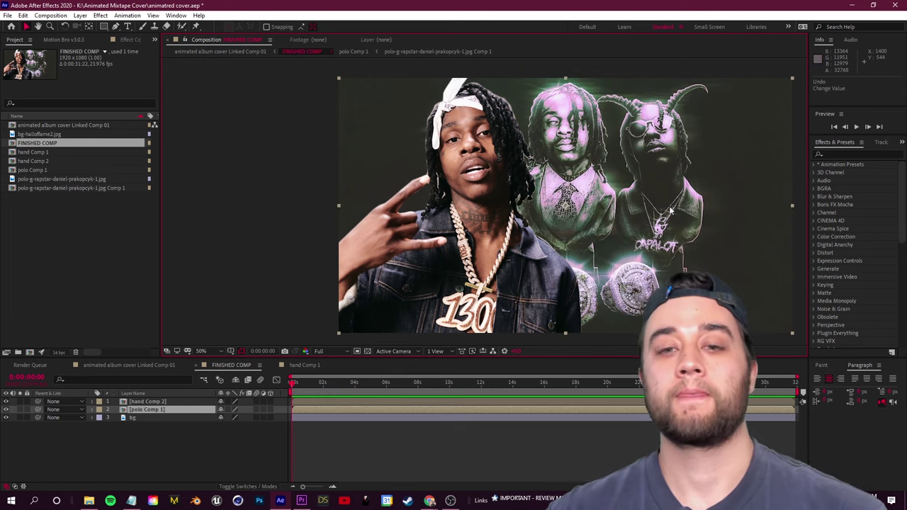
Draw a closed Pen tool mask around the raised hand and forearm on the hand Comp 2 layer.
click(160, 403)
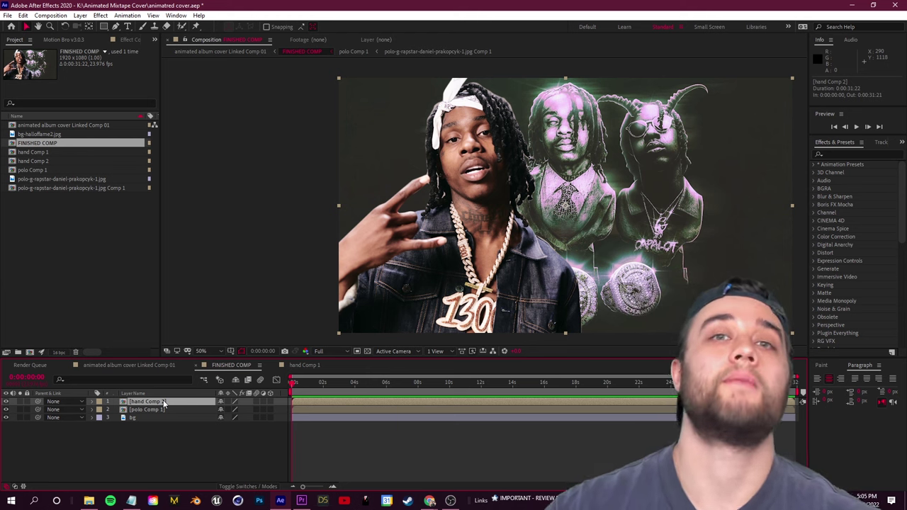
key(g)
click(338, 243)
click(359, 225)
click(376, 212)
click(389, 204)
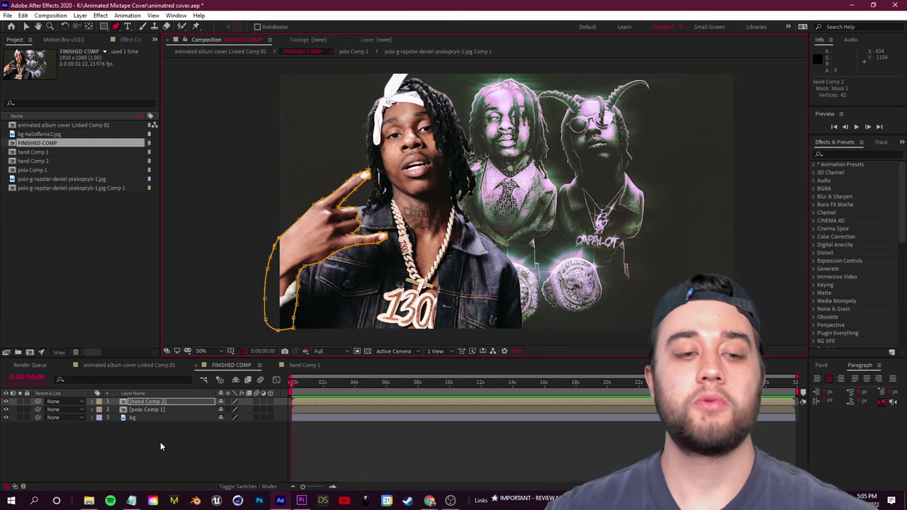
click(158, 439)
click(74, 437)
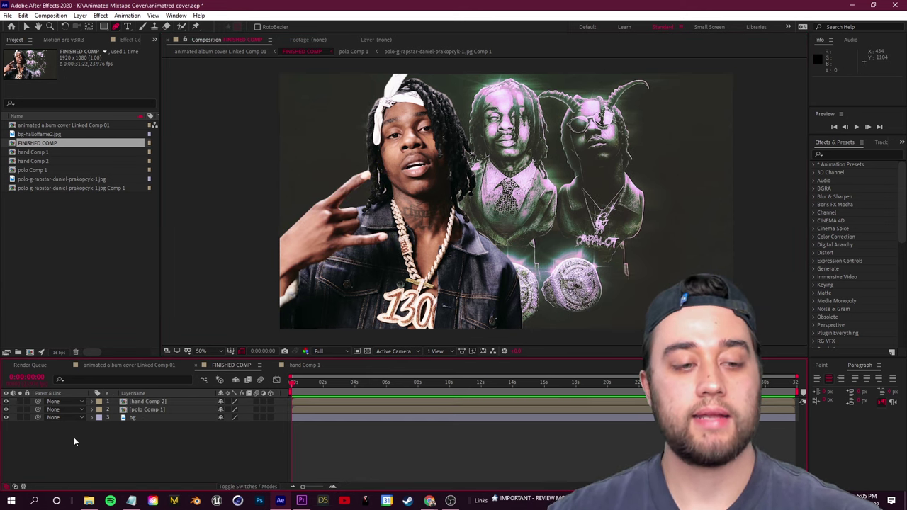
Hide bg and polo Comp 1 to inspect the isolated hand, show both again, and select hand Comp 2.
click(7, 418)
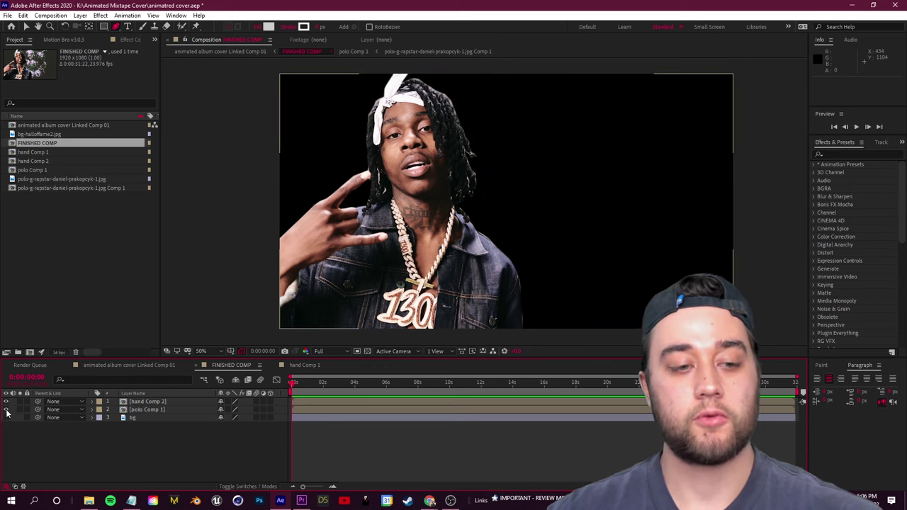
click(159, 409)
click(7, 410)
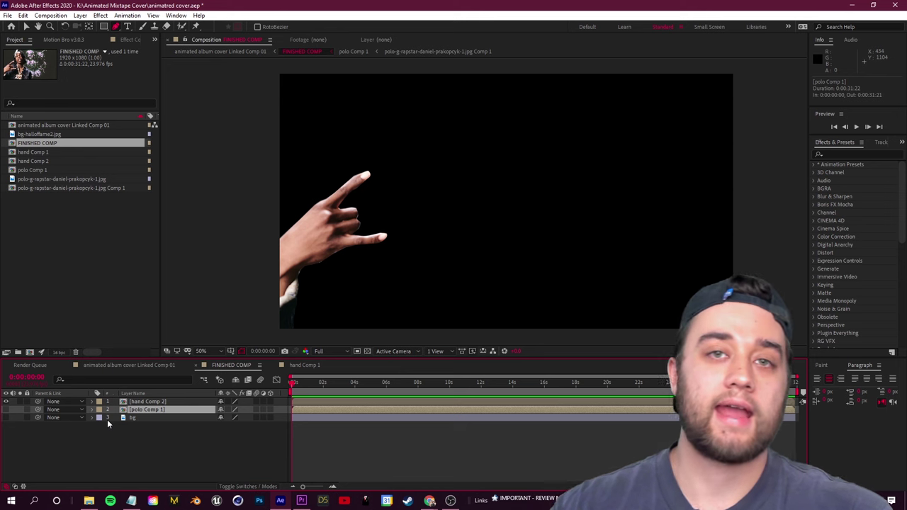
click(7, 410)
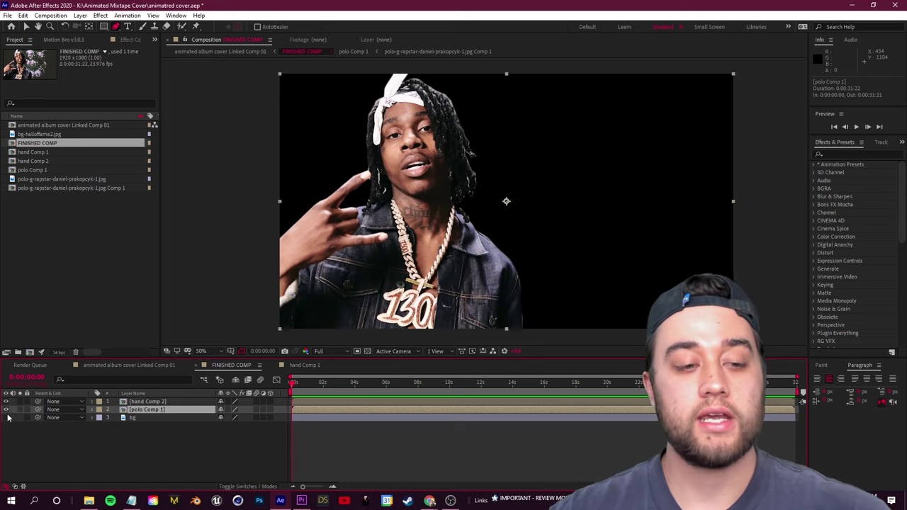
click(6, 418)
click(142, 402)
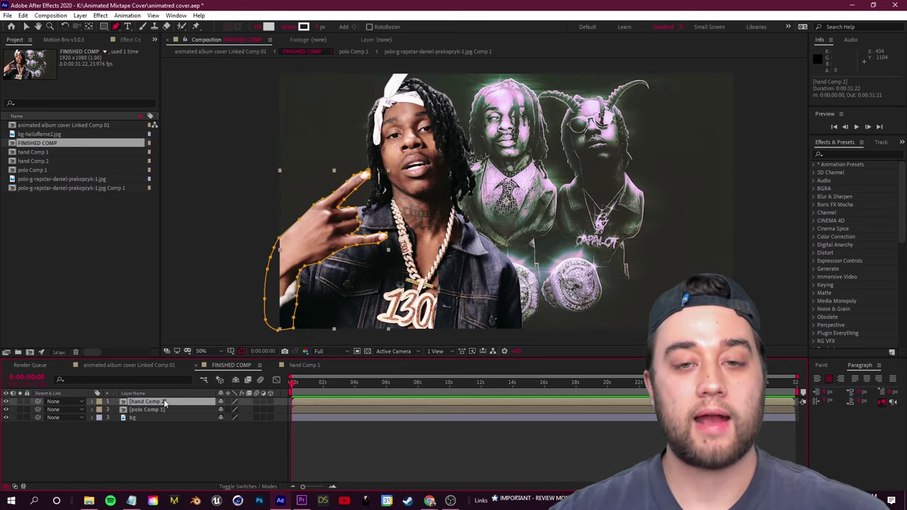
Try moving the masked hand Comp 2 layer away from its position over the body, and undo the move.
key(f)
key(v)
drag(326, 237, 306, 231)
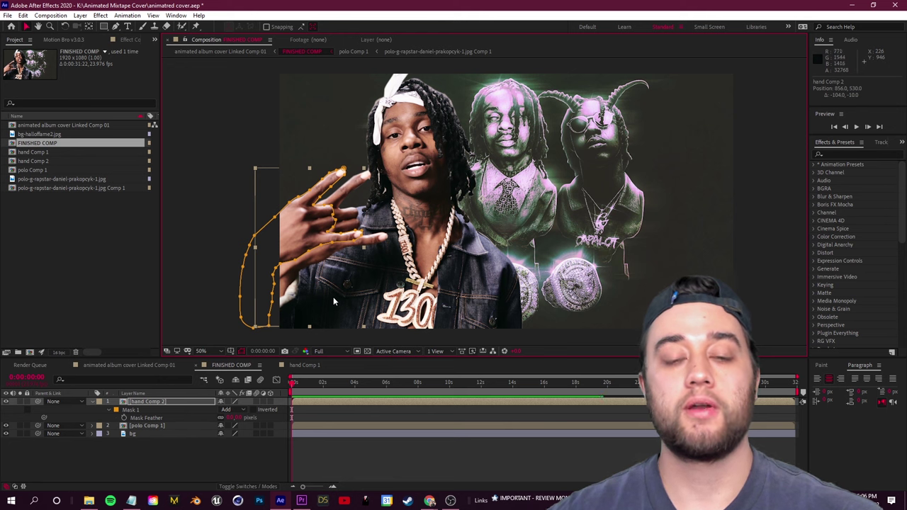
key(ctrl+z)
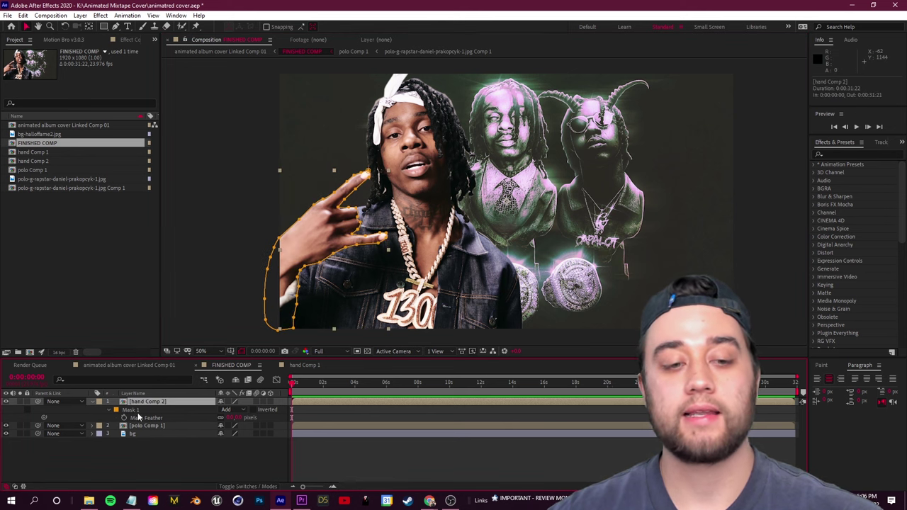
Copy Mask 1 from the hand Comp 2 layer and paste it onto the polo Comp 1 layer.
click(136, 411)
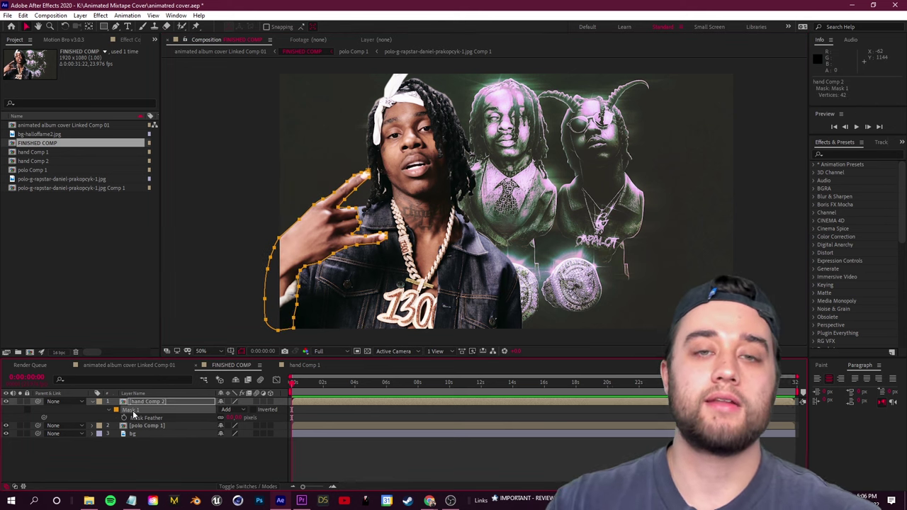
click(148, 402)
key(u)
key(m)
key(m)
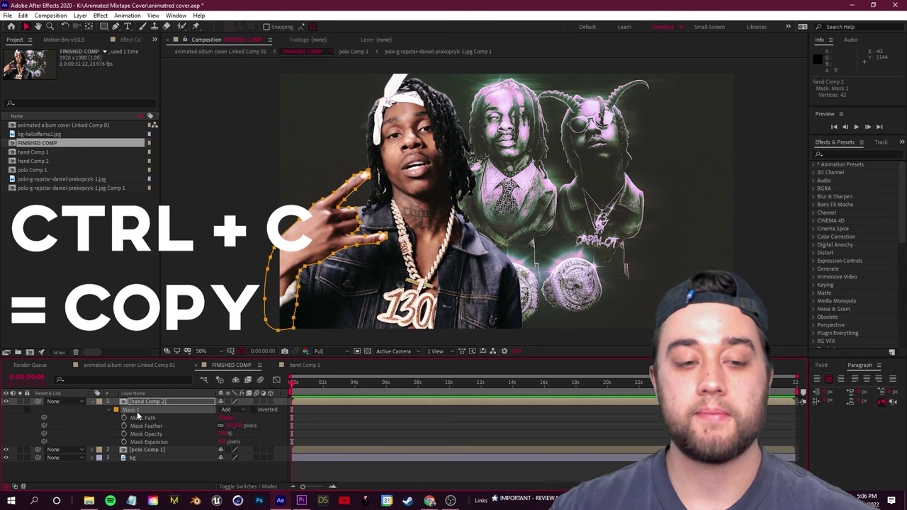
click(151, 450)
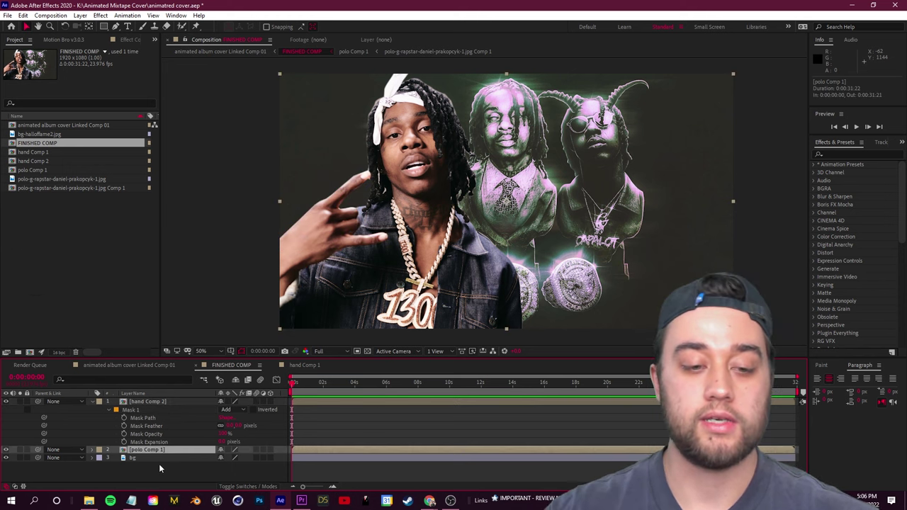
key(ctrl+v)
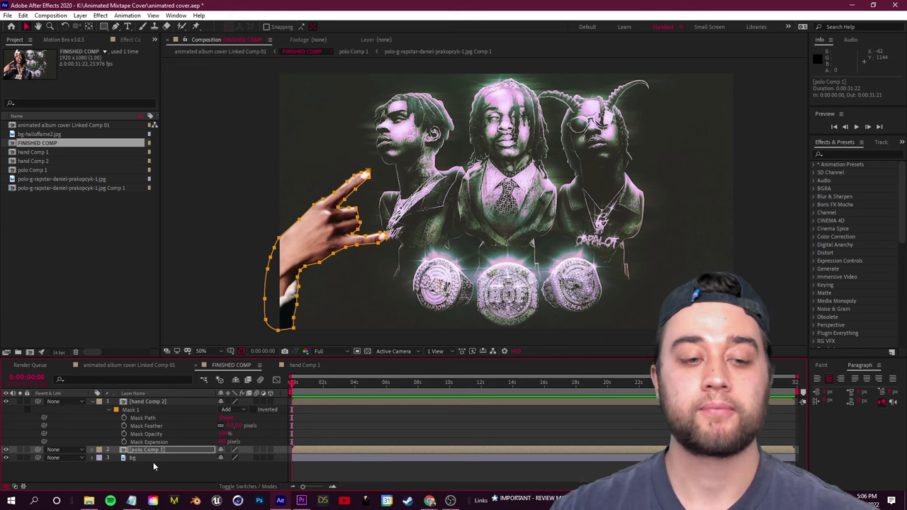
Set Mask 1 on the polo Comp 1 layer to Subtract and collapse the properties of both masked layers.
click(90, 450)
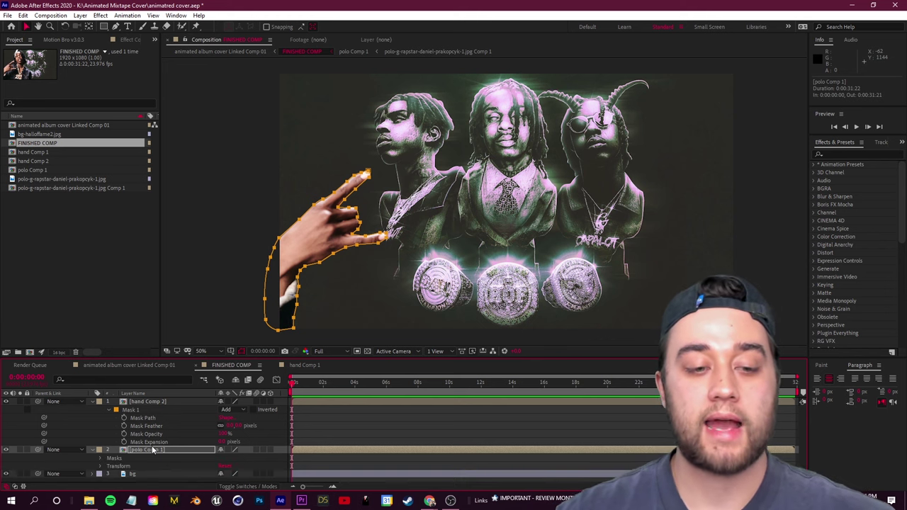
click(100, 457)
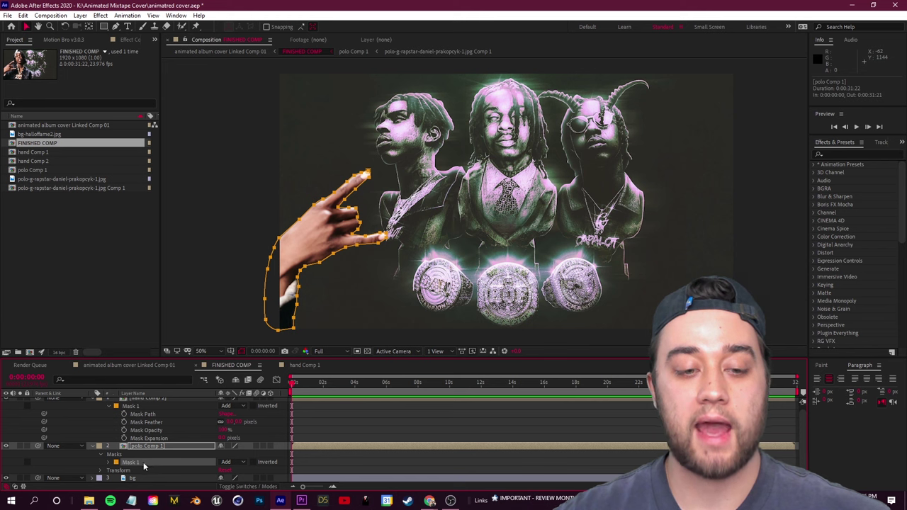
click(244, 463)
click(237, 411)
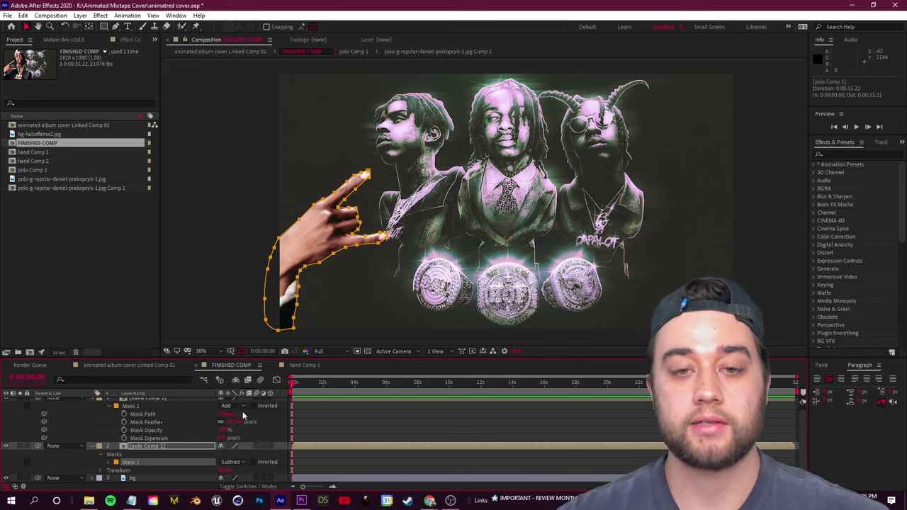
scroll(109, 413, up, 1)
click(97, 402)
click(92, 402)
click(92, 402)
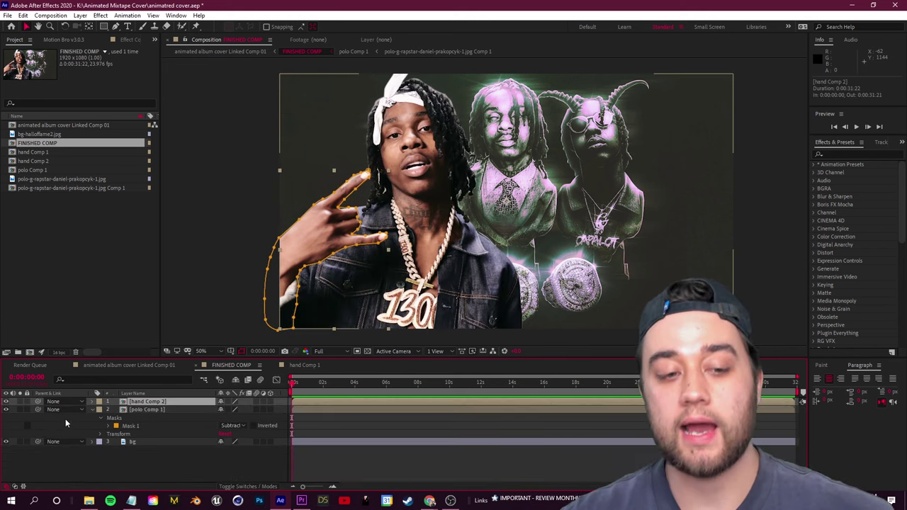
click(91, 410)
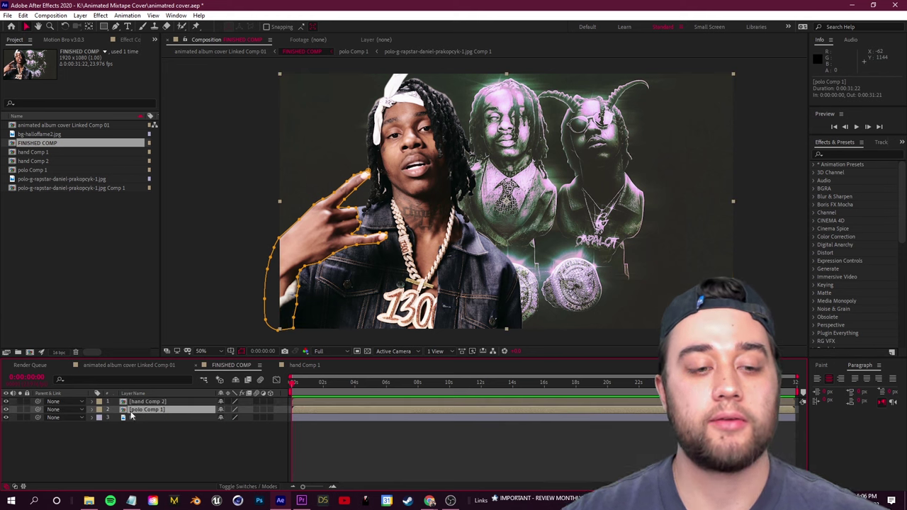
Inspect the hand and body cutouts with bg hidden by toggling each layer and test-moving the hand, and restore everything.
click(6, 418)
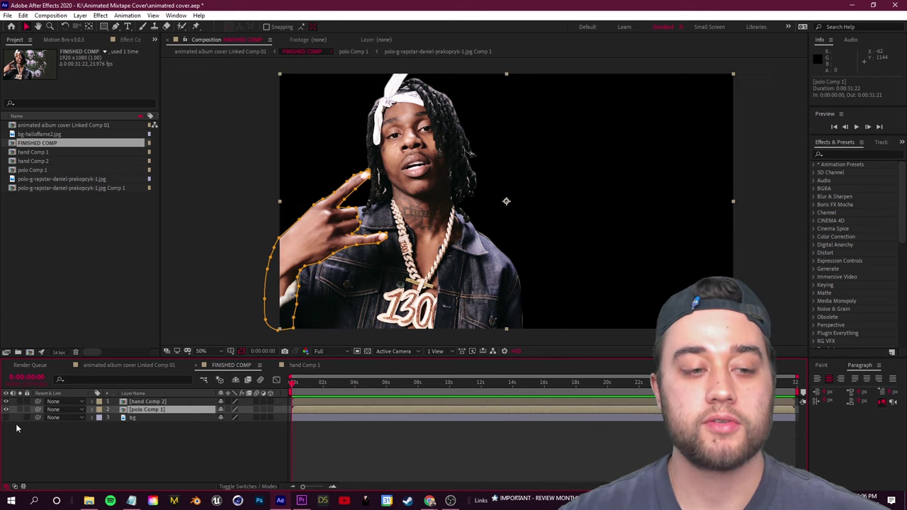
click(7, 409)
click(7, 402)
click(6, 402)
click(6, 410)
click(320, 233)
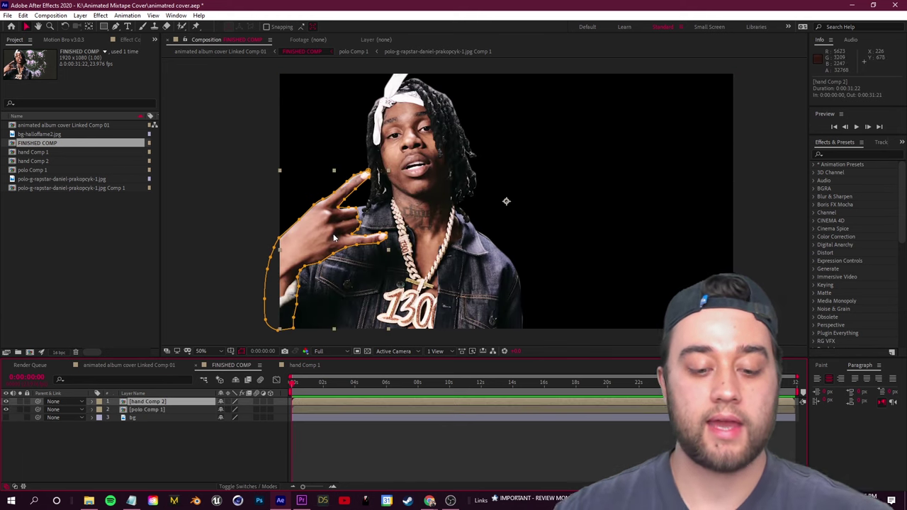
mouse_move(320, 233)
mouse_down()
mouse_move(289, 233)
mouse_move(380, 235)
mouse_move(302, 236)
mouse_move(363, 239)
mouse_move(317, 239)
mouse_move(361, 239)
mouse_move(326, 238)
mouse_move(337, 237)
mouse_up()
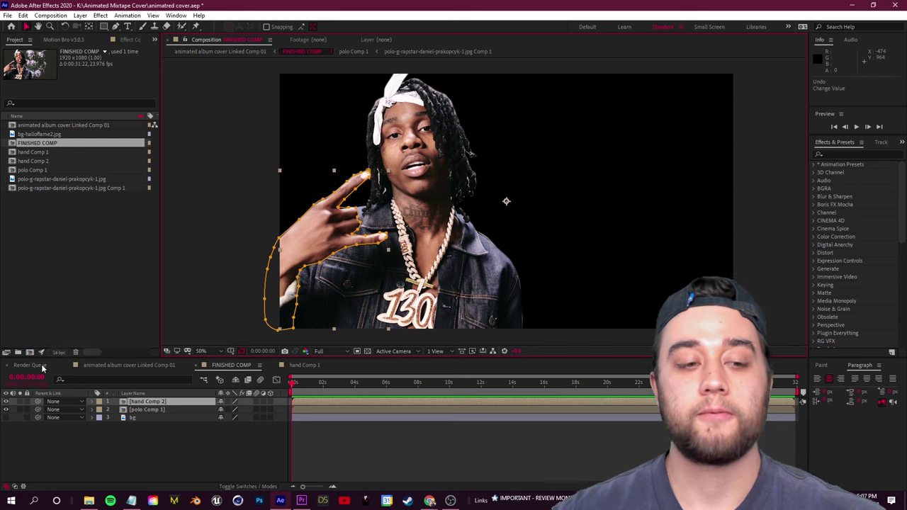
click(6, 417)
Pre-compose the masked hand Comp 2 layer as hand Comp 3, moving all attributes into the new composition.
click(151, 402)
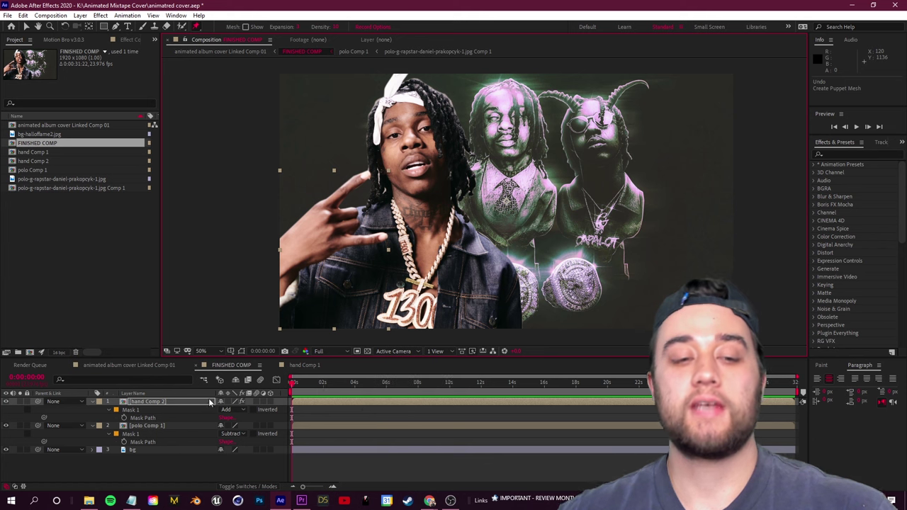
right_click(149, 402)
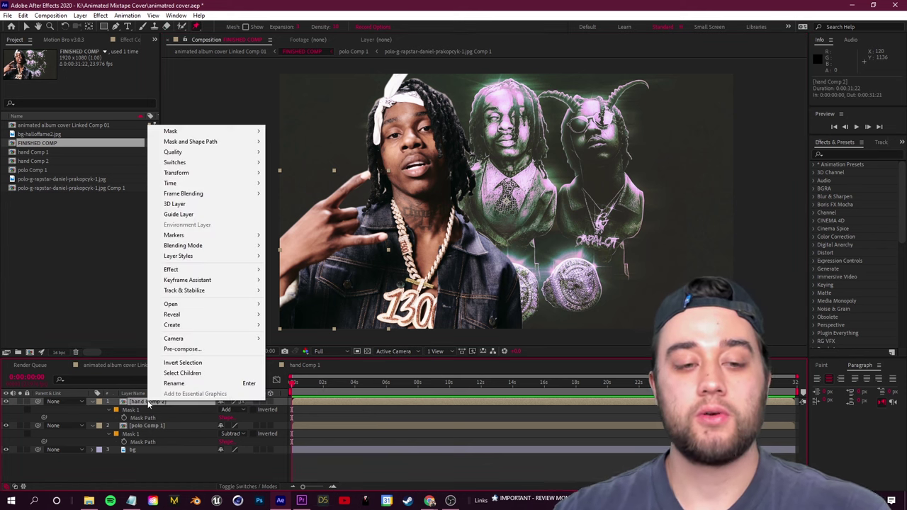
click(182, 350)
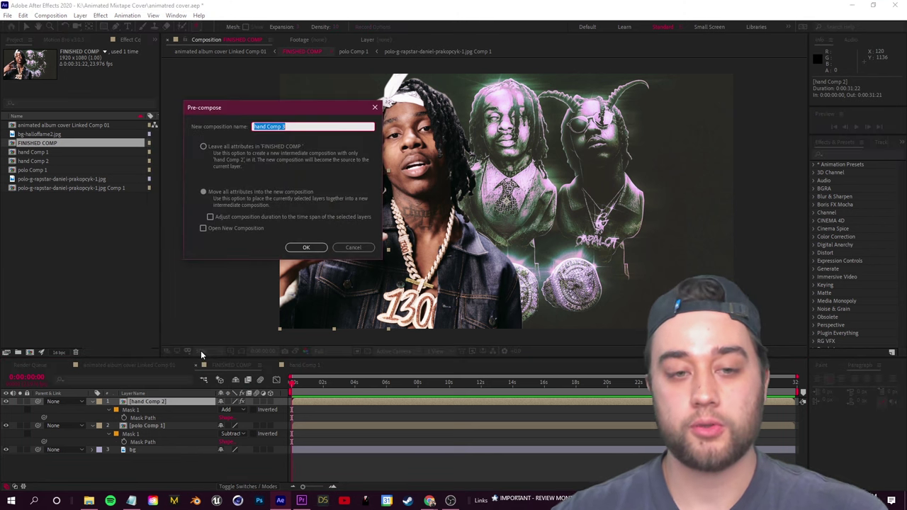
click(309, 248)
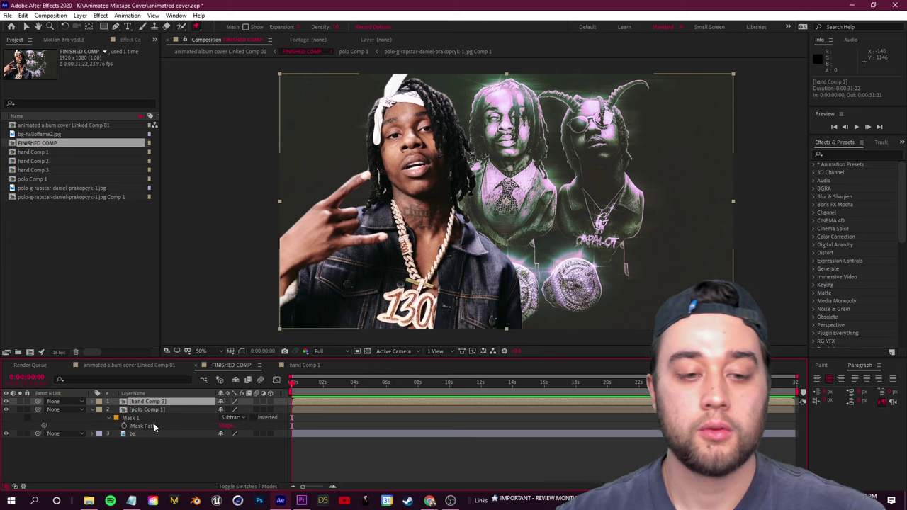
Pre-compose the masked polo Comp 1 layer as polo Comp 2.
click(149, 409)
right_click(151, 411)
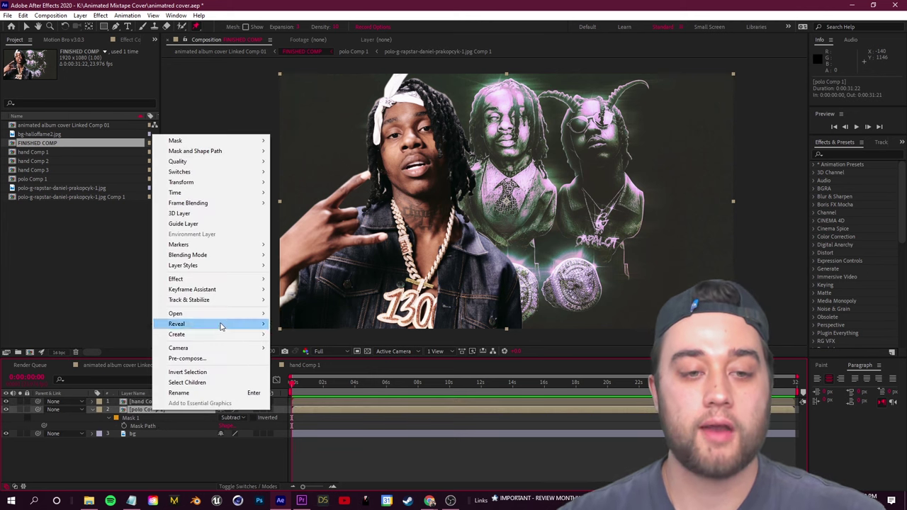
click(193, 359)
click(308, 248)
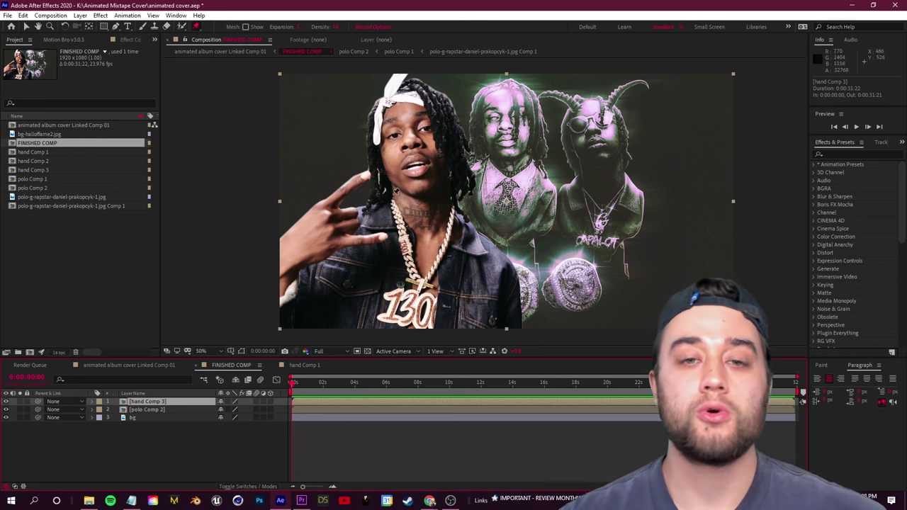
Try animating hand Comp 3 with Puppet pins on the fingers, knuckles and forearm, moved at 6 seconds, and undo the pins.
click(361, 176)
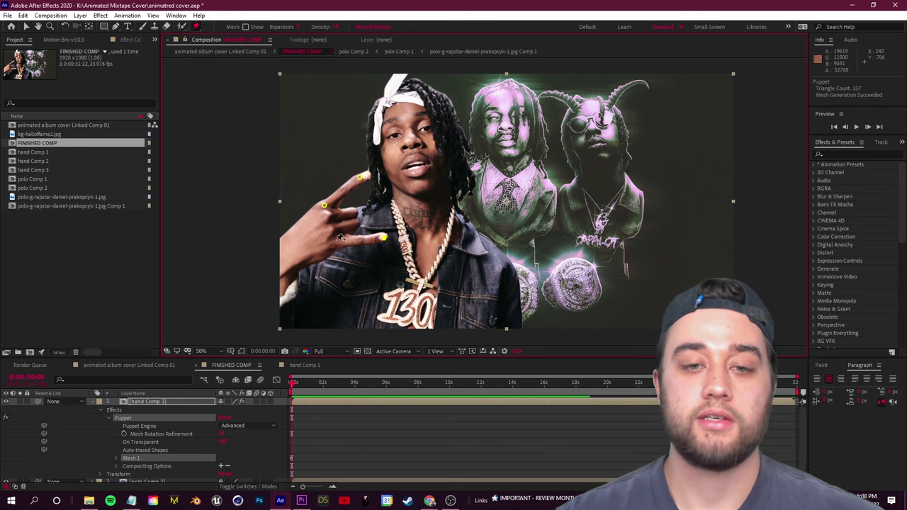
drag(294, 386, 365, 388)
drag(336, 243, 337, 245)
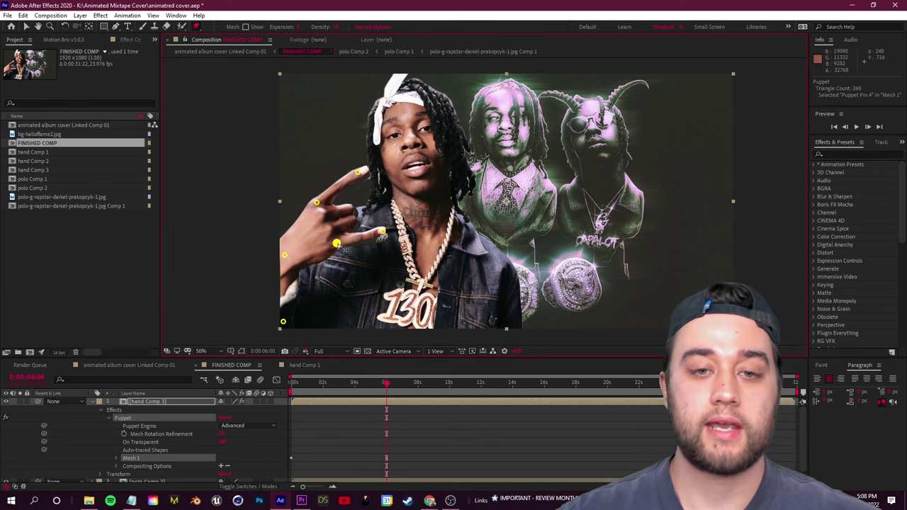
drag(285, 256, 283, 256)
drag(283, 322, 281, 322)
drag(386, 385, 286, 392)
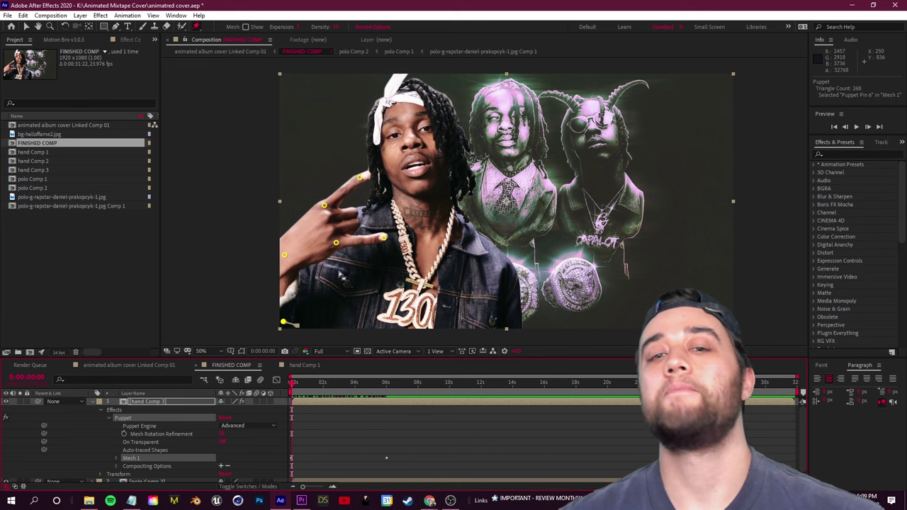
key(space)
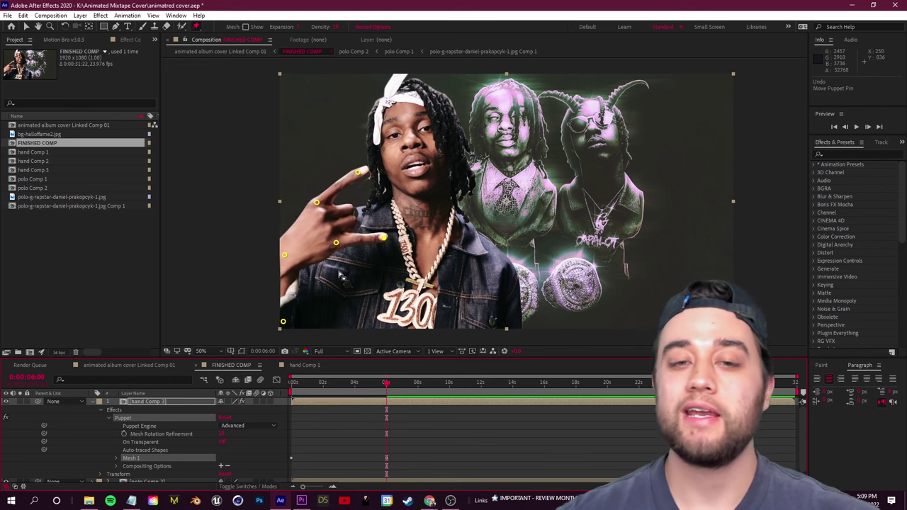
key(Home)
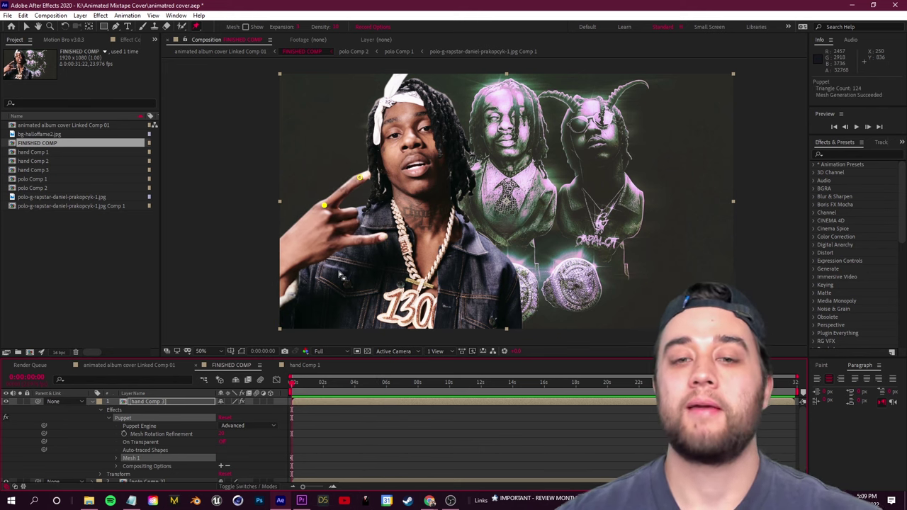
Place Puppet pins on the back of the hand and the wrist, shift the hand pin slightly outward at 6 seconds, and preview the motion.
click(326, 221)
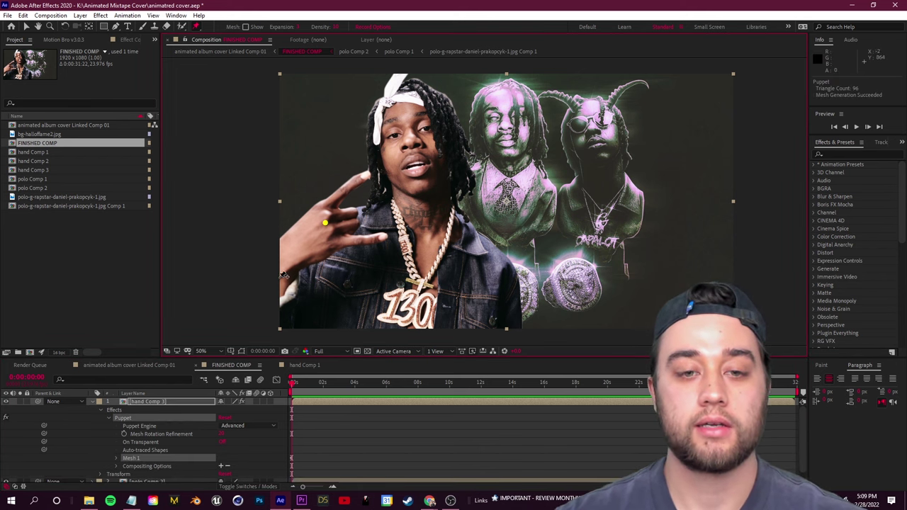
drag(326, 222, 316, 218)
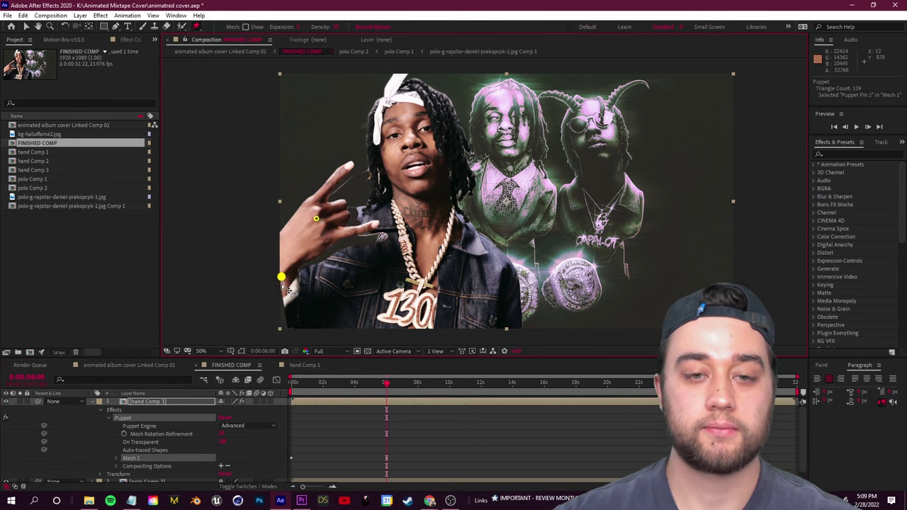
key(space)
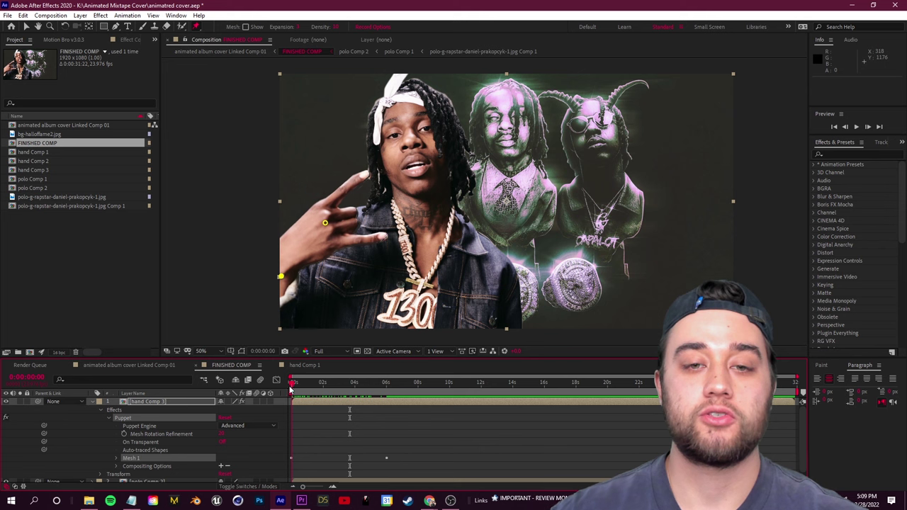
mouse_move(348, 389)
mouse_down()
mouse_move(295, 390)
mouse_move(353, 388)
mouse_up()
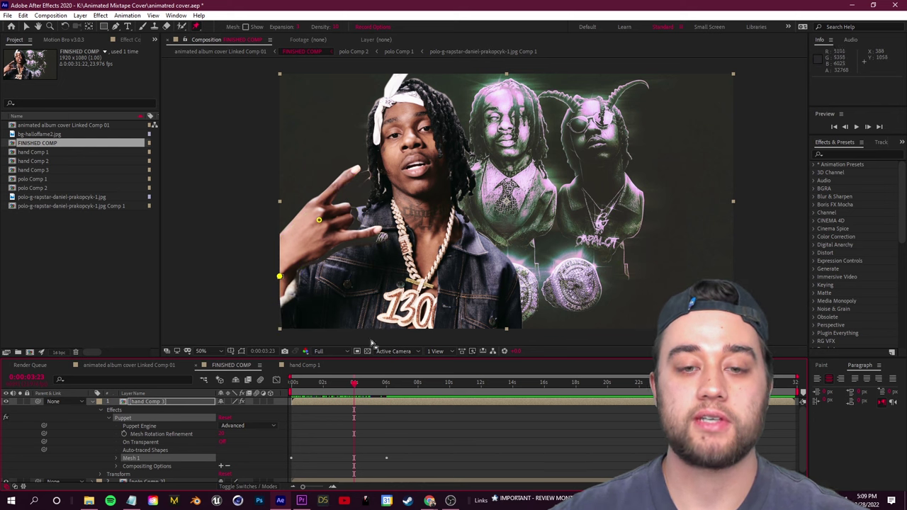
drag(353, 386, 261, 401)
Scale up hand Comp 3, make it a 3D layer repositioned at about 1208.2, 477.9 over the body, and select polo Comp 2.
click(147, 402)
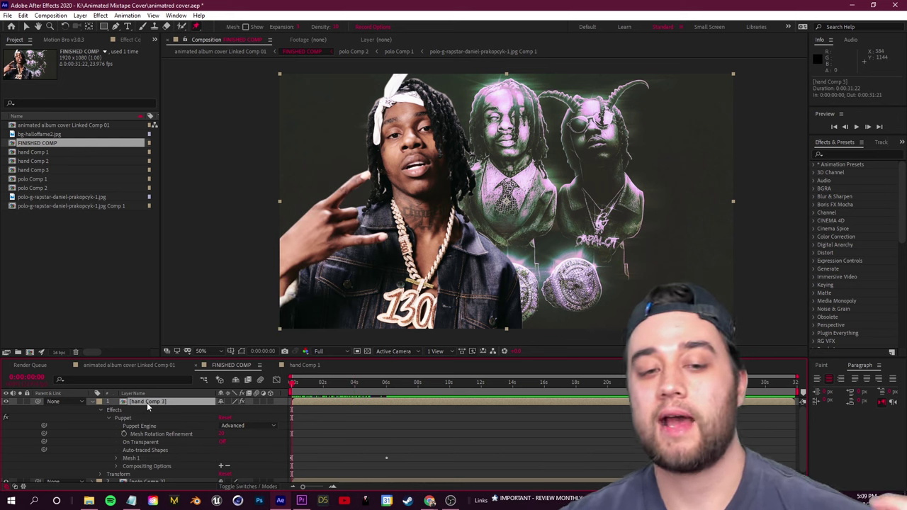
key(s)
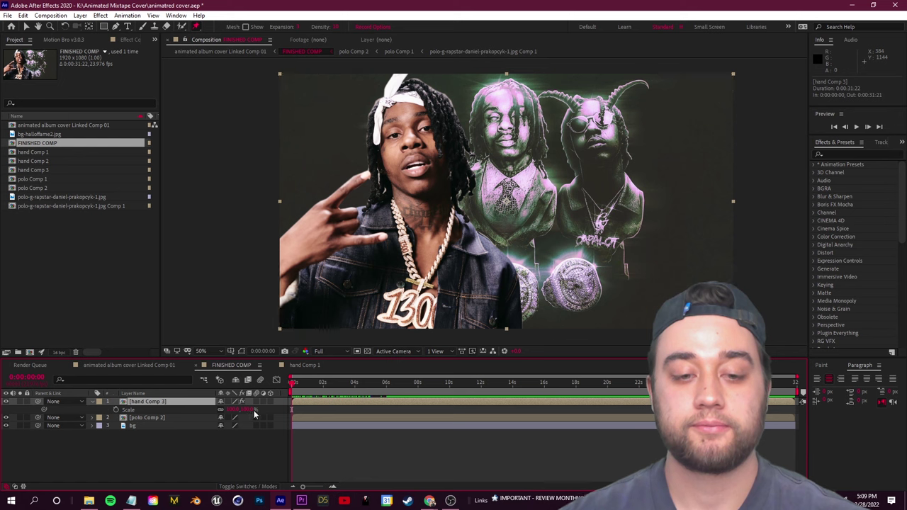
drag(243, 410, 255, 410)
drag(295, 238, 330, 231)
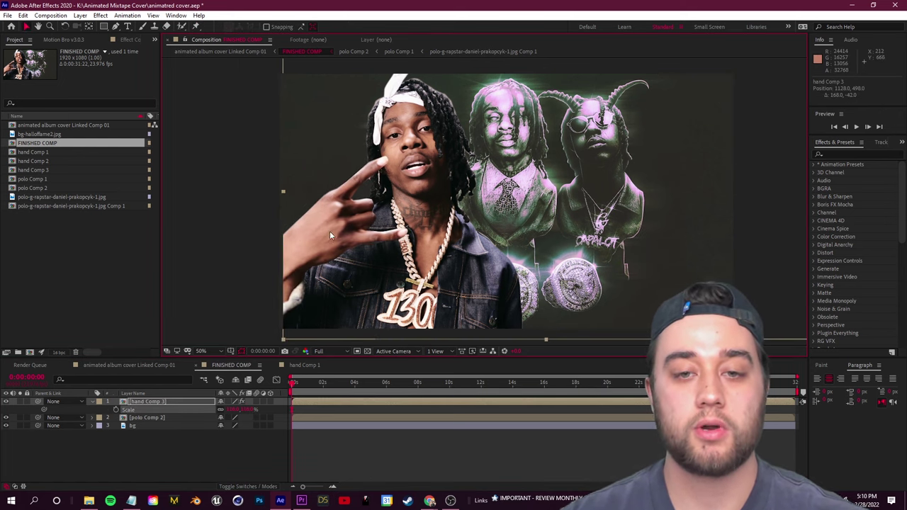
drag(317, 388, 289, 394)
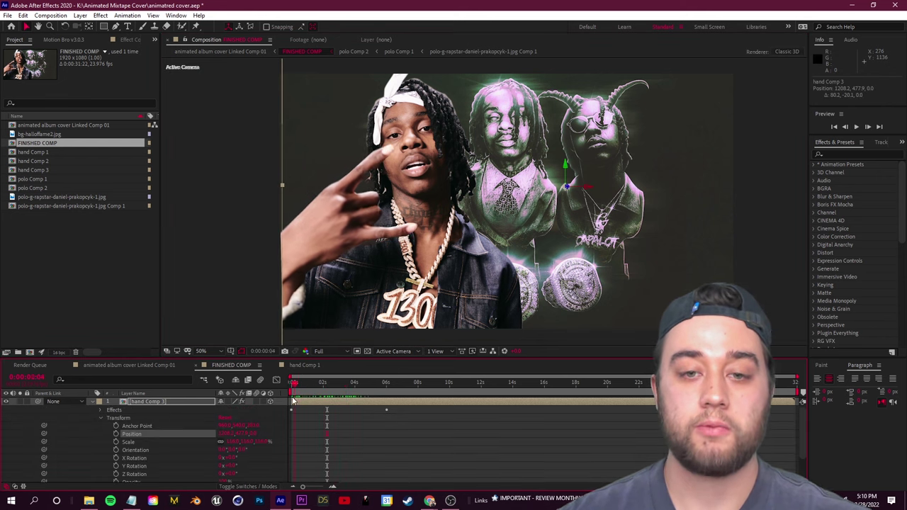
drag(294, 394, 252, 402)
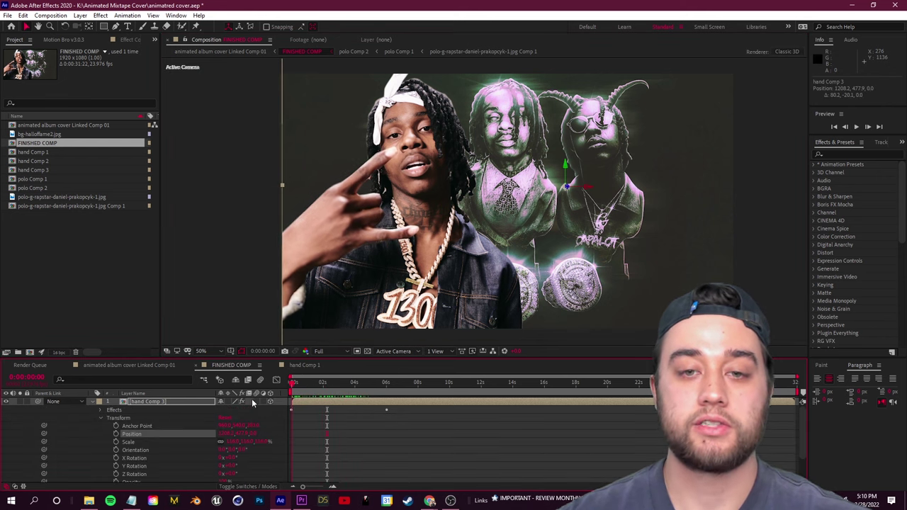
click(93, 402)
click(167, 410)
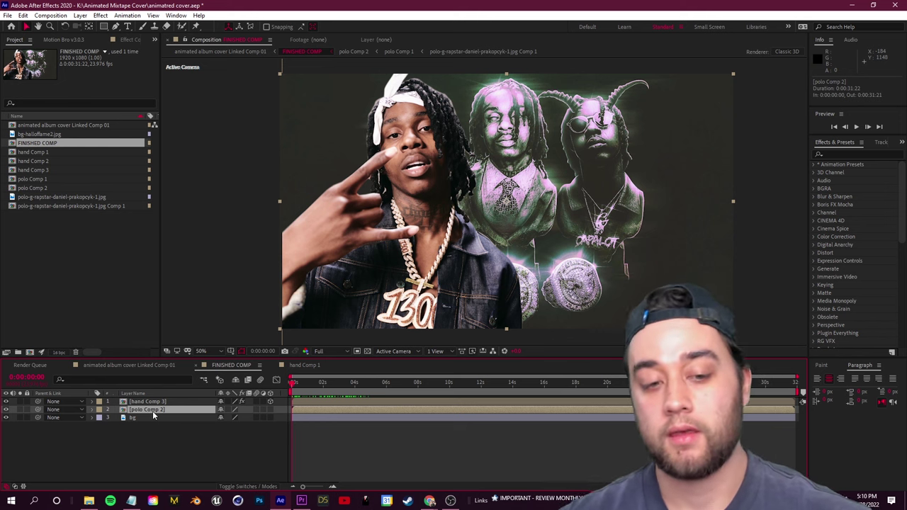
Place Puppet pins on polo Comp 2's forehead, chin, chest, shoulder and pendant, shift the forehead pin at about 6 seconds, and preview the movement.
click(196, 26)
click(406, 113)
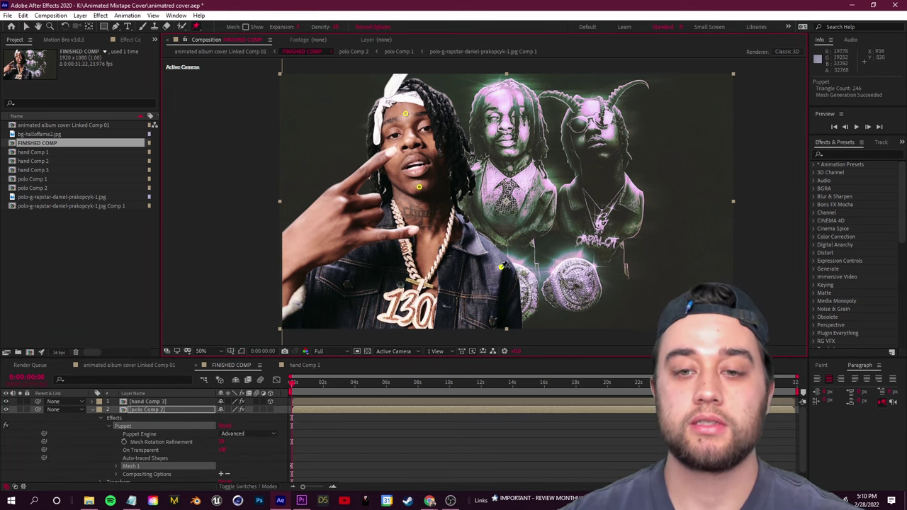
drag(296, 389, 392, 400)
drag(407, 117, 399, 119)
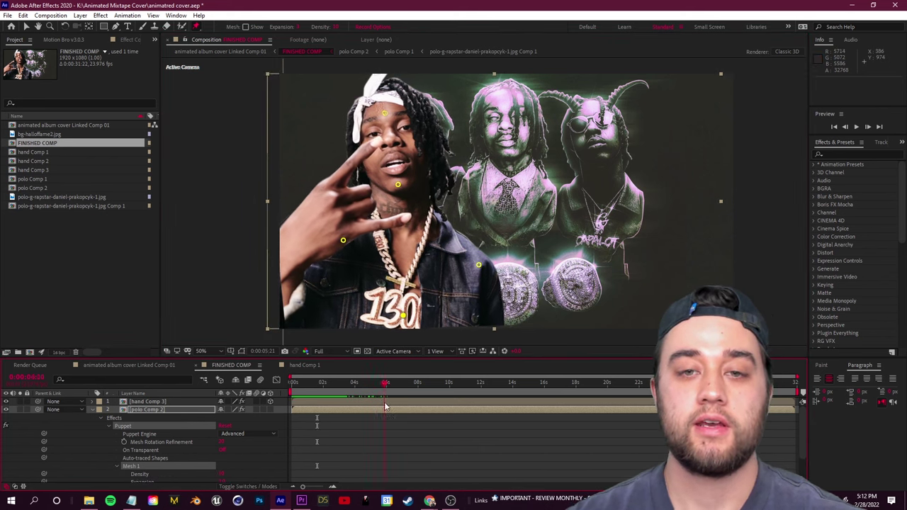
mouse_move(385, 403)
mouse_down()
mouse_move(321, 407)
mouse_move(400, 409)
mouse_up()
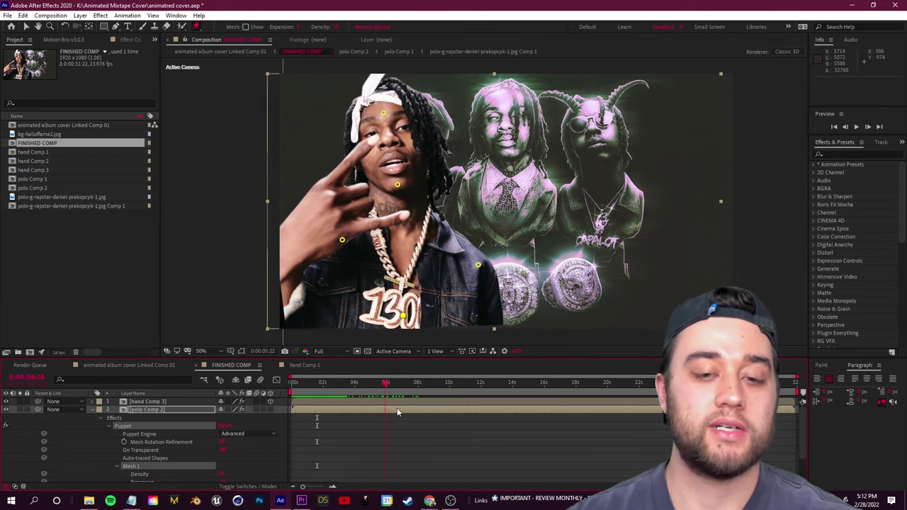
key(Home)
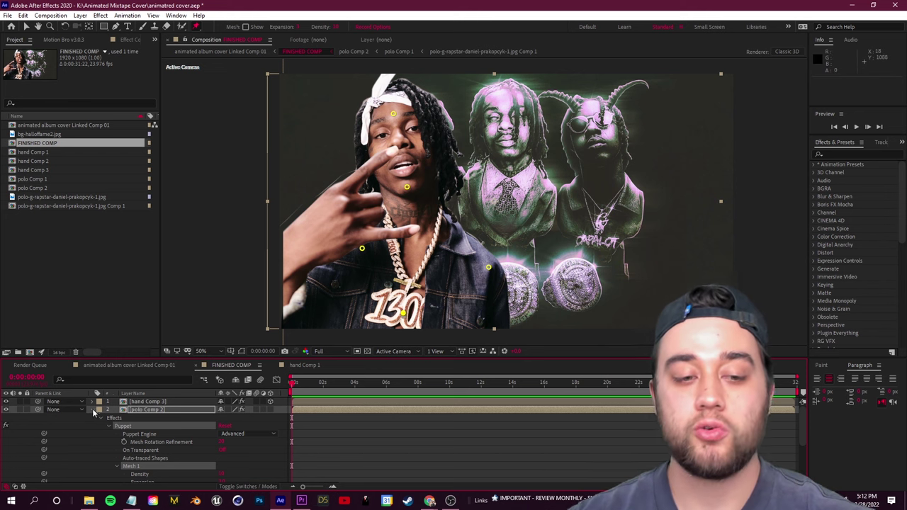
Reveal hand Comp 3's Puppet pin position keyframes and move both pins' 6-second keyframes to about 0:00:01:22.
click(93, 410)
click(42, 401)
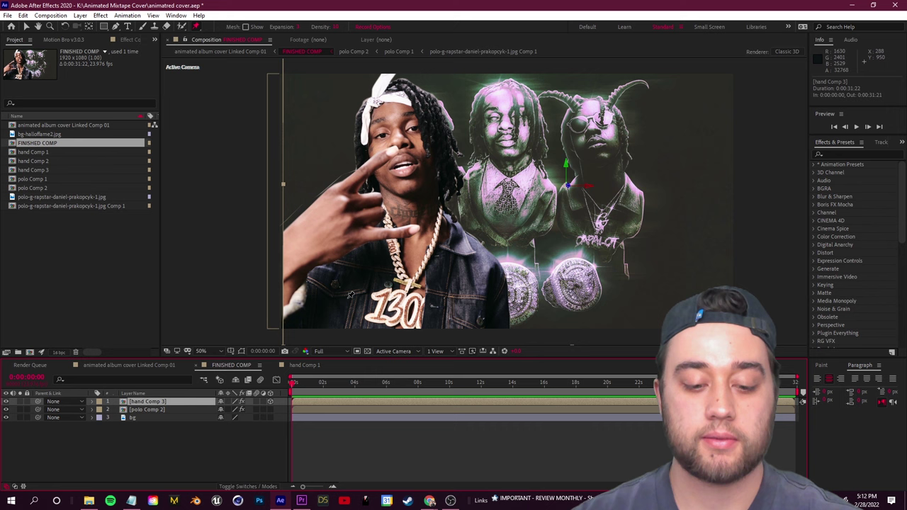
key(space)
click(98, 402)
click(92, 402)
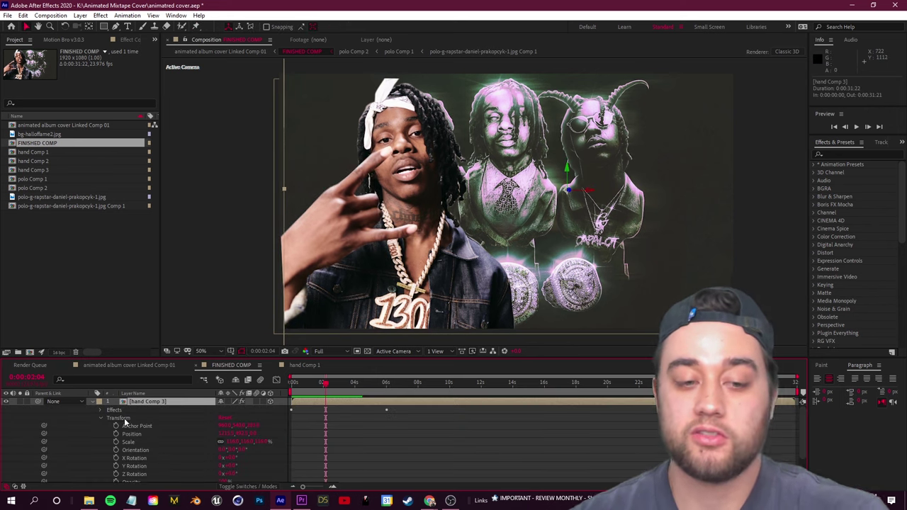
click(101, 410)
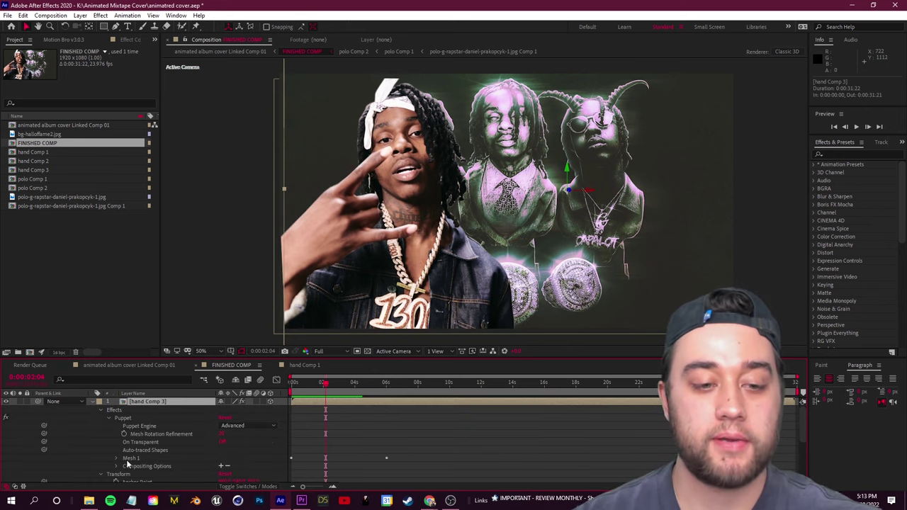
click(117, 457)
scroll(126, 454, down, 2)
click(133, 465)
scroll(385, 447, down, 1)
drag(378, 424, 331, 434)
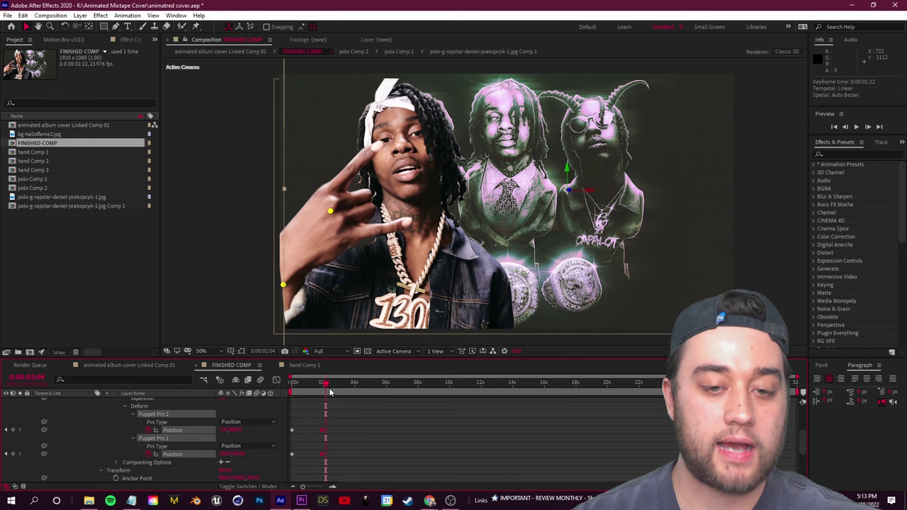
Preview the combined hand and body Puppet animation in FINISHED COMP.
key(space)
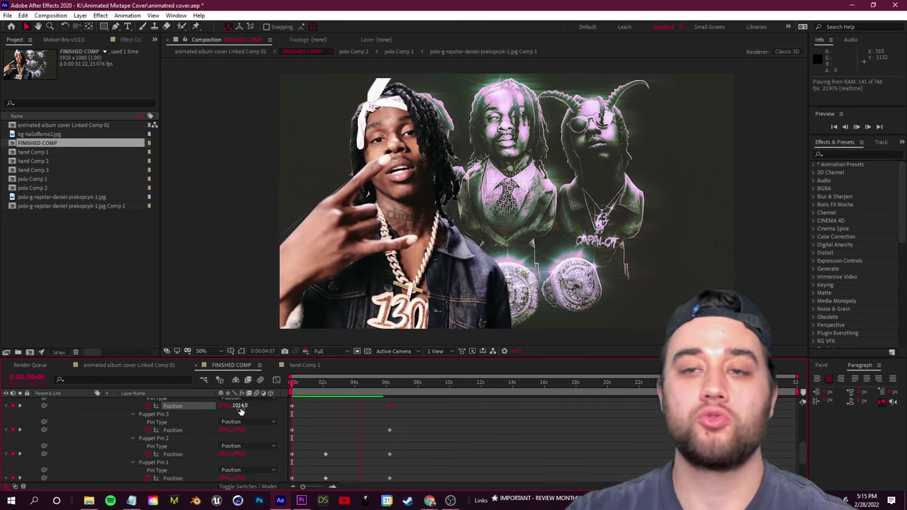
key(space)
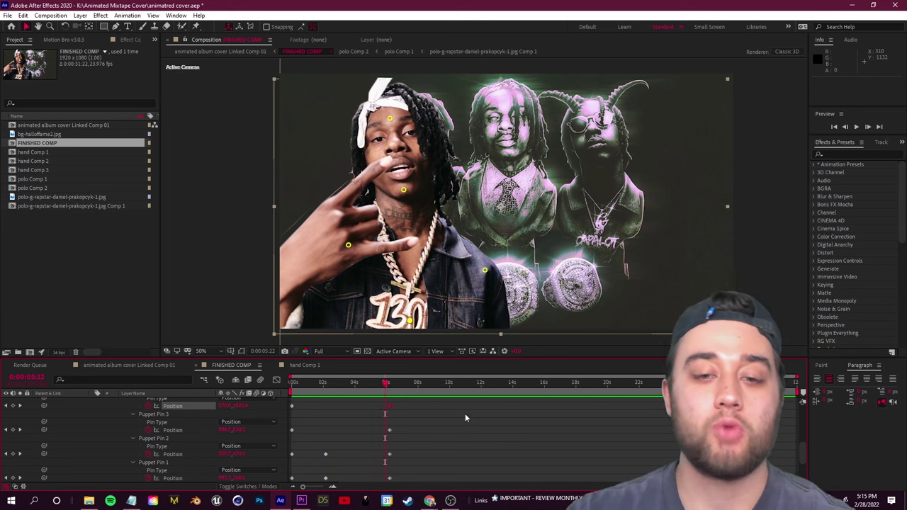
key(space)
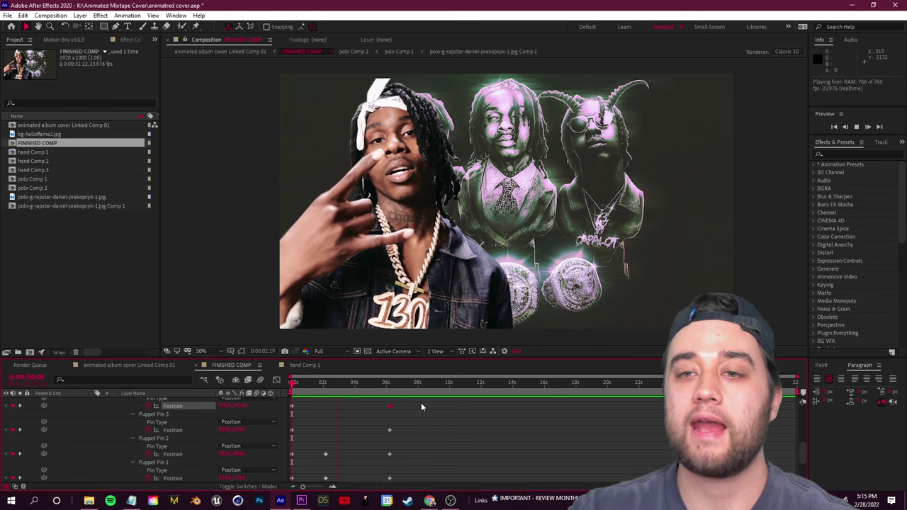
key(space)
Review the hand, body and camera motion together in animated album cover Linked Comp 01, replaying the first few seconds.
click(142, 366)
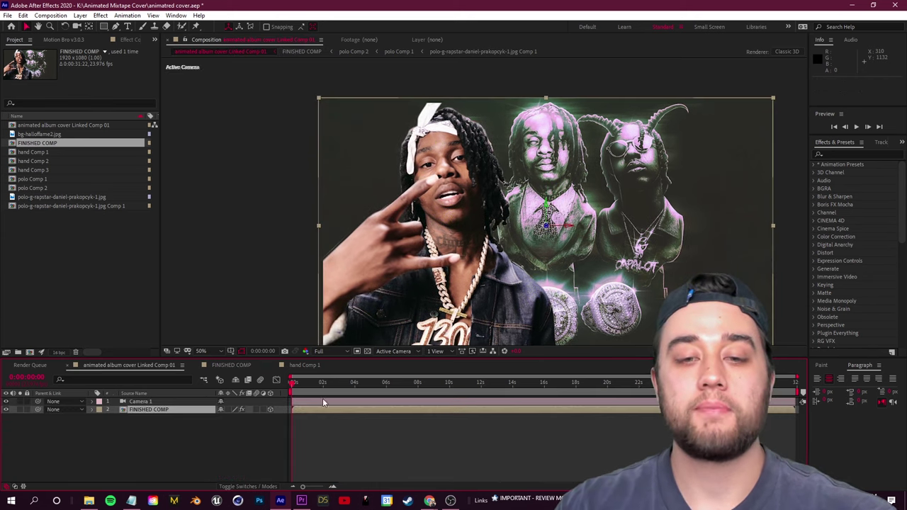
key(space)
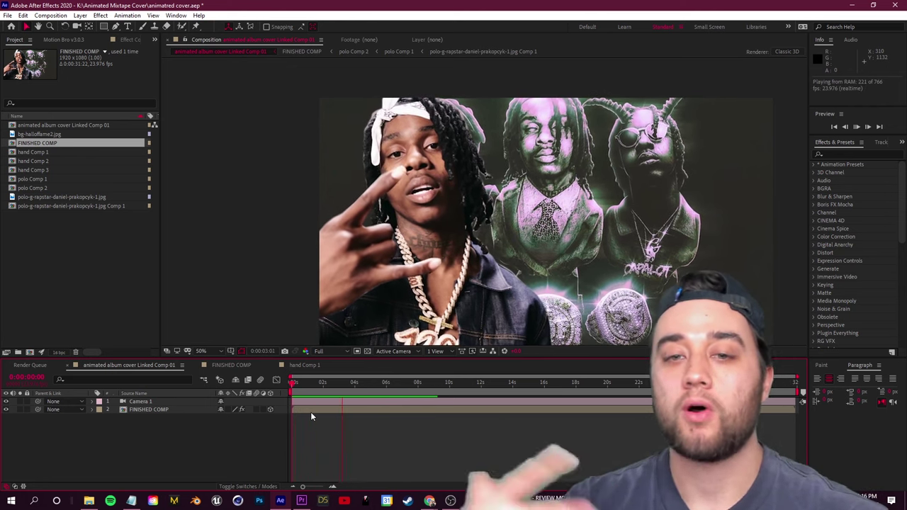
drag(353, 386, 299, 392)
key(space)
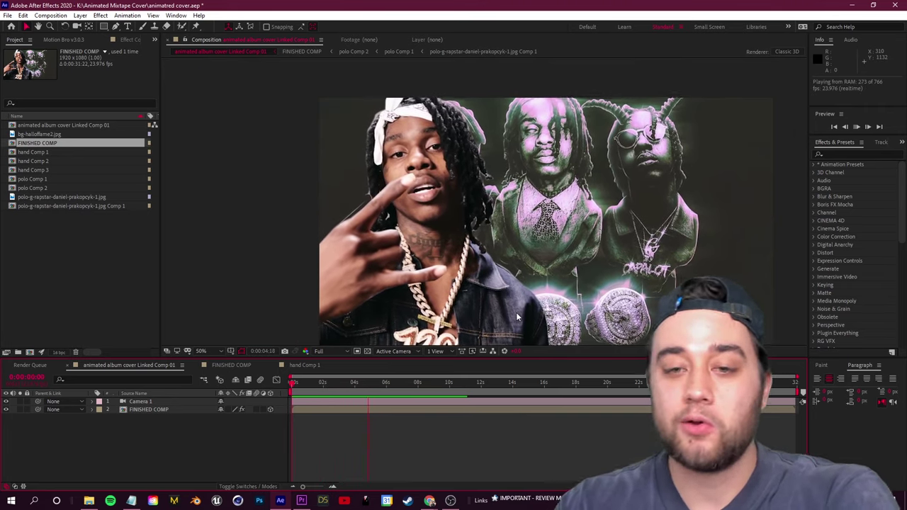
click(294, 388)
key(space)
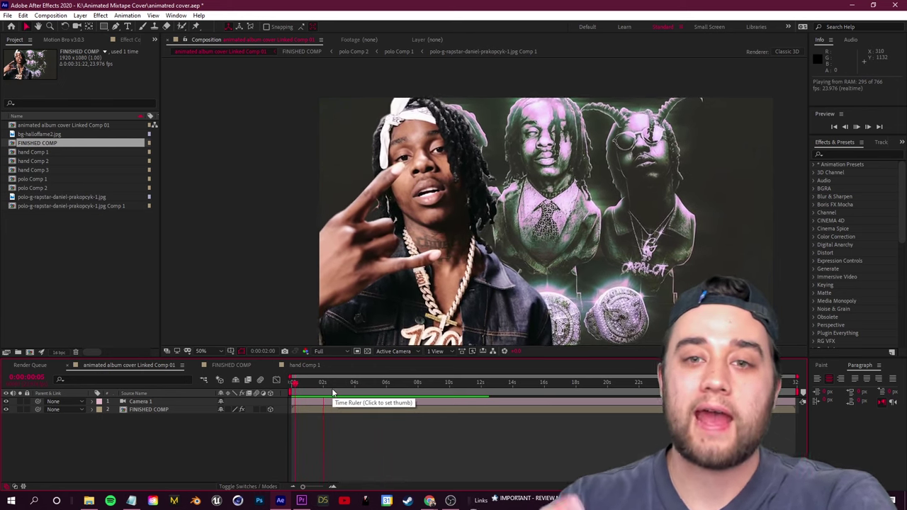
key(space)
drag(334, 385, 353, 390)
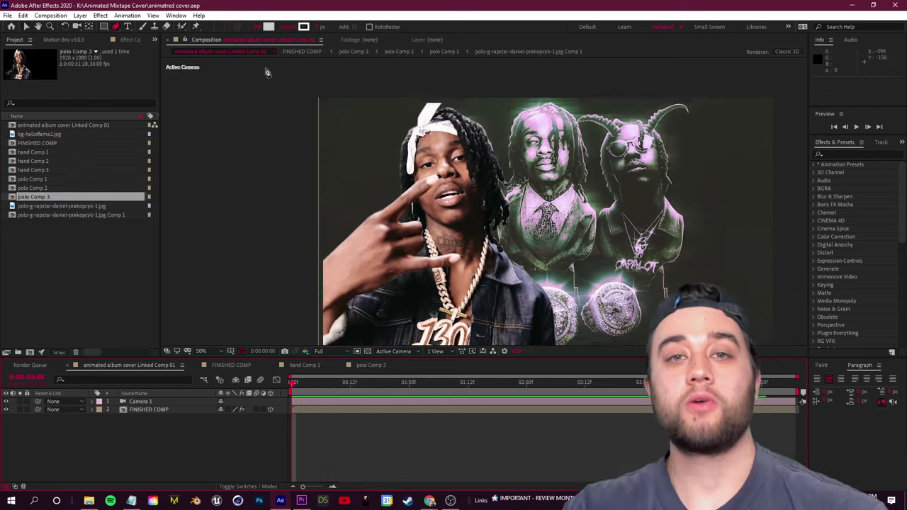
key(space)
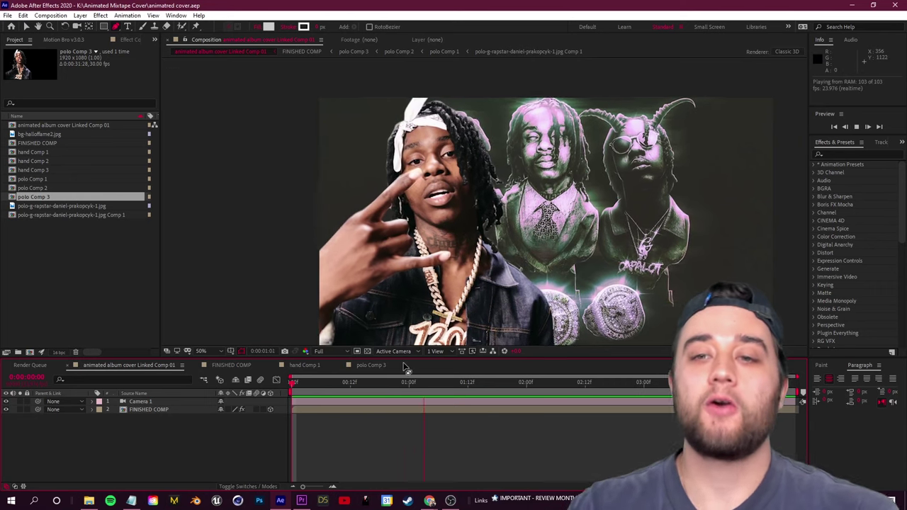
key(space)
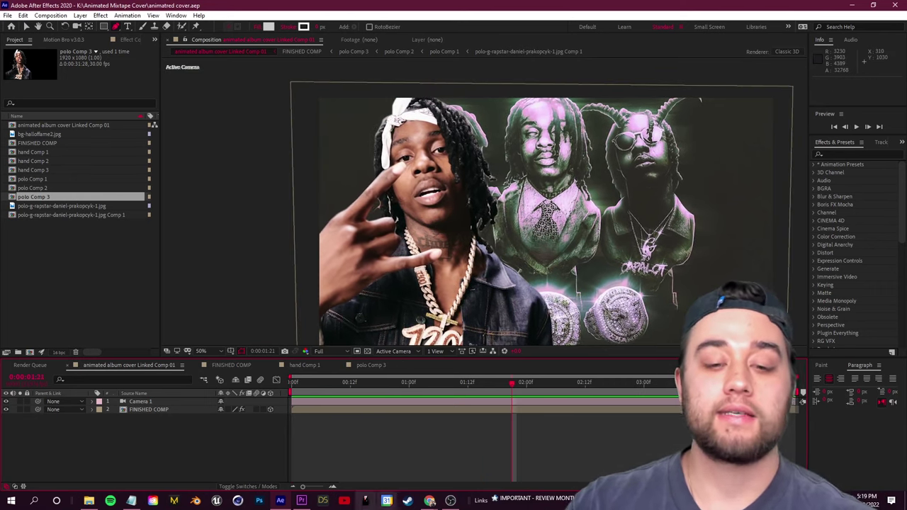
Switch to Chrome and study the iayze - 556 [Green Tip] video's animation and cloth texture at several points and in full screen.
click(429, 502)
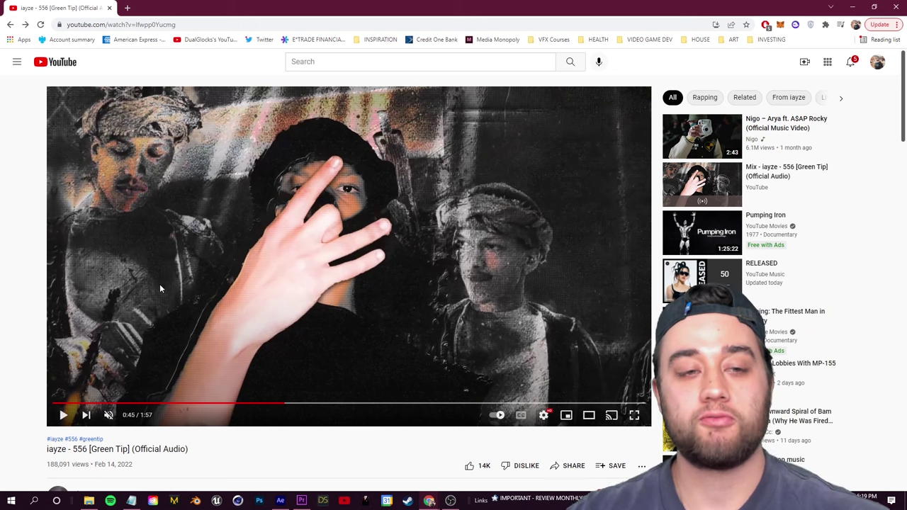
click(157, 146)
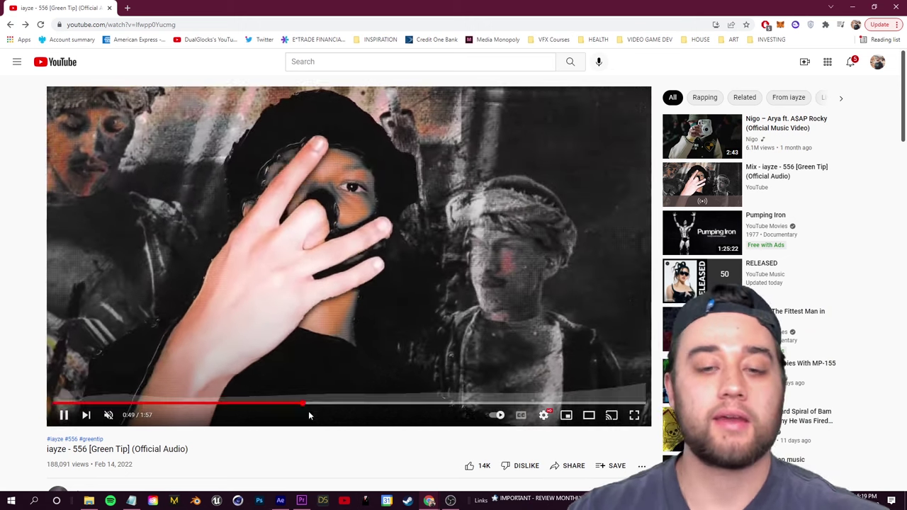
click(267, 402)
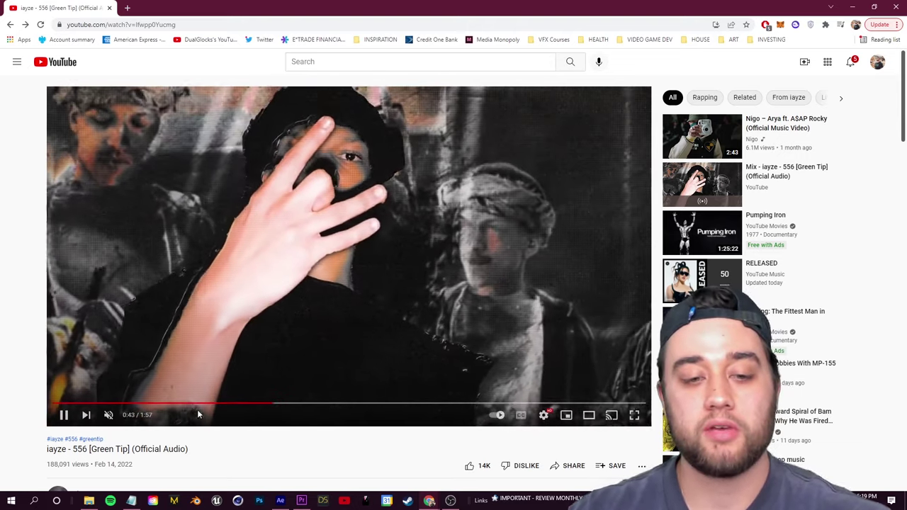
click(199, 403)
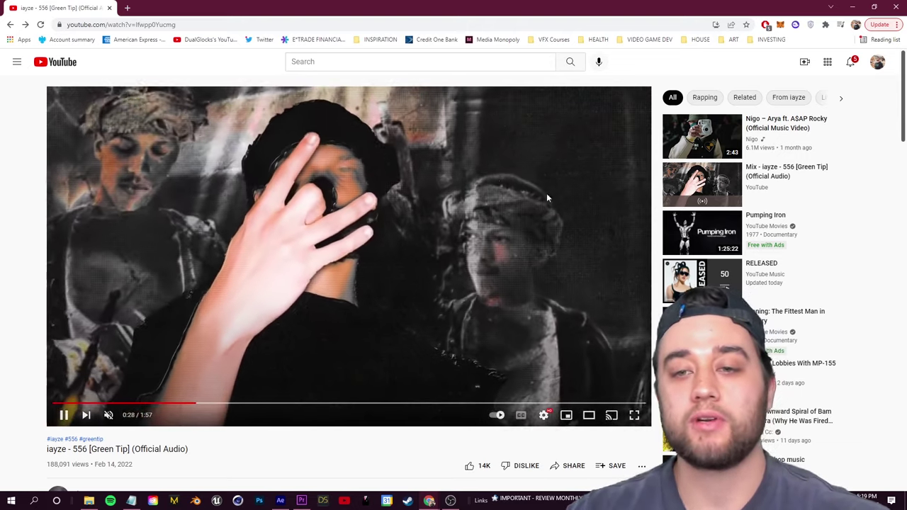
click(375, 284)
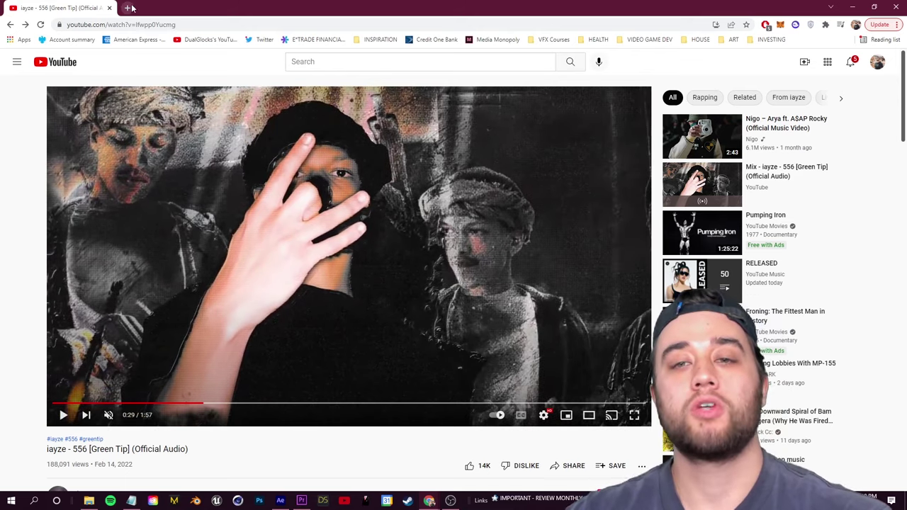
click(635, 416)
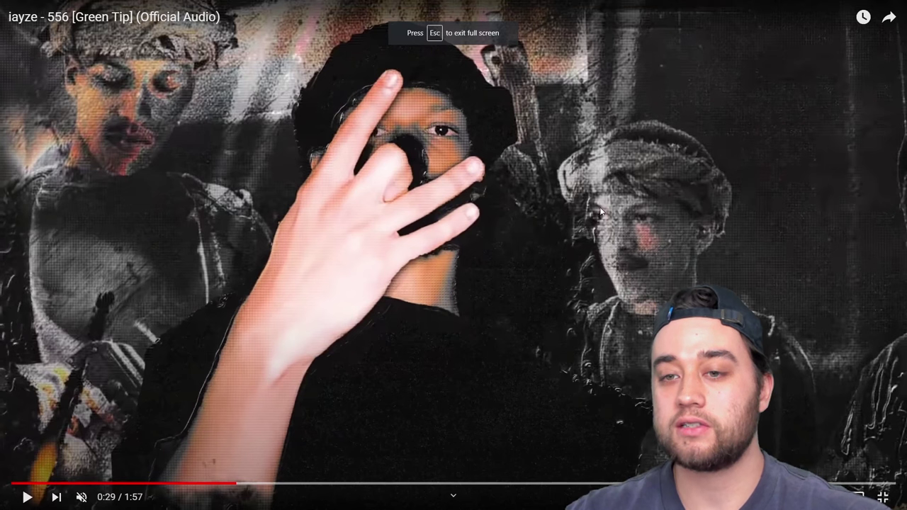
click(298, 215)
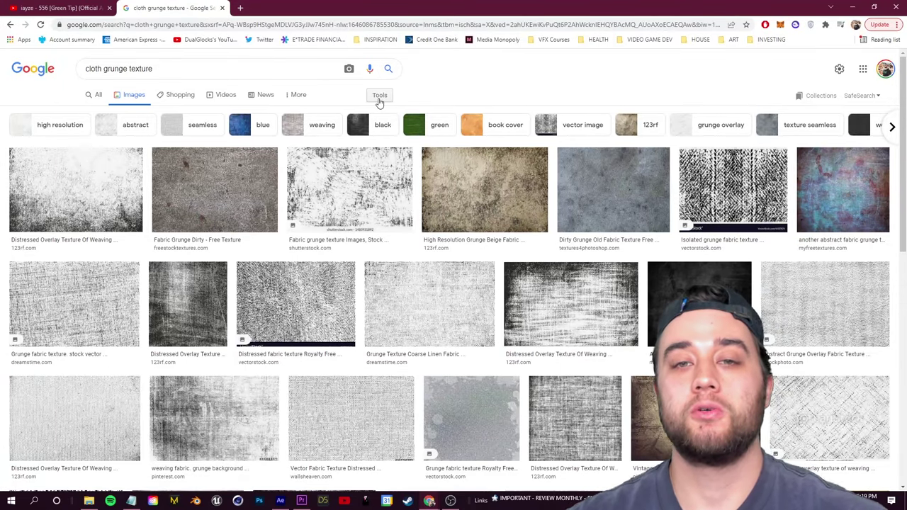
Browse the cloth grunge texture image results and compare several fabric textures in larger previews.
click(379, 98)
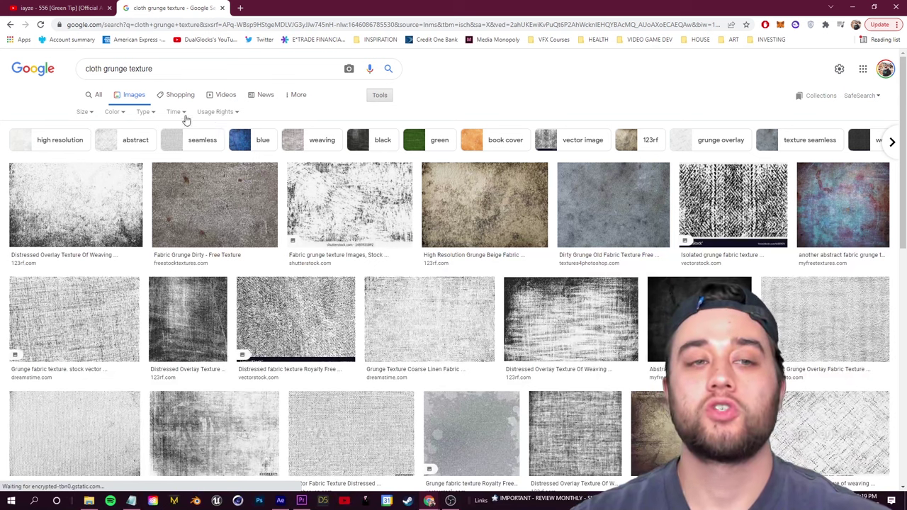
click(89, 115)
click(221, 132)
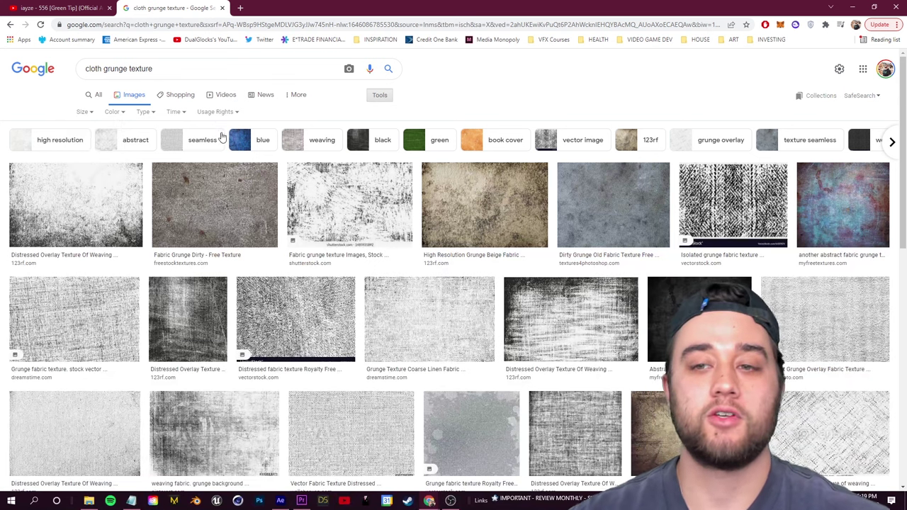
click(612, 215)
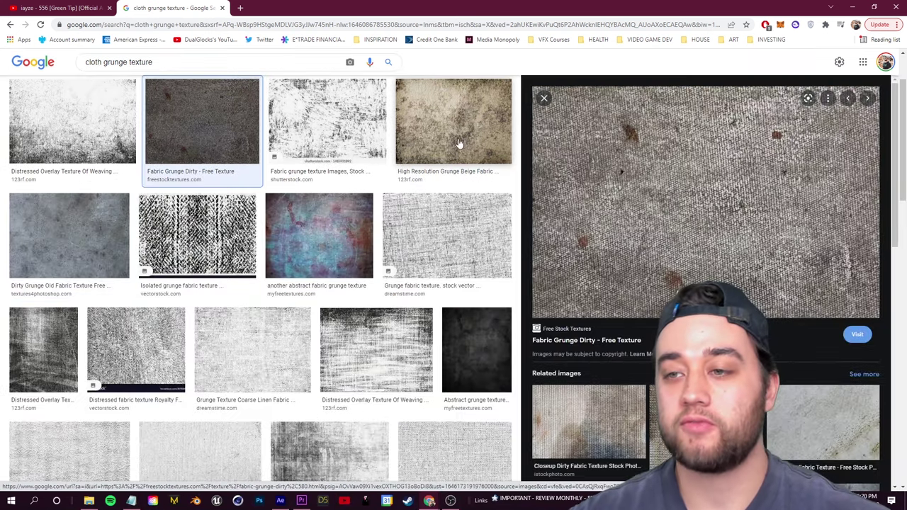
click(163, 355)
click(255, 354)
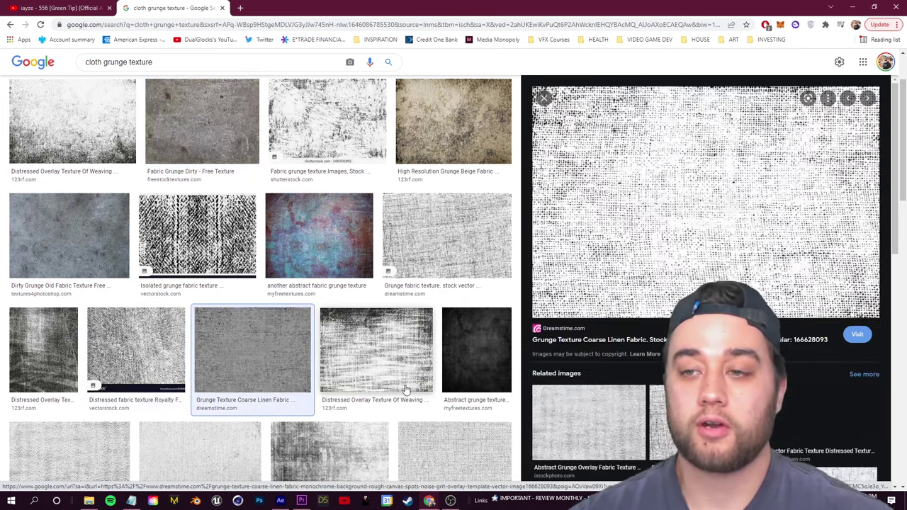
Save the blue and red "another abstract fabric grunge texture" image into the Animated Mixtape Cover folder.
scroll(406, 390, up, 1)
click(319, 284)
right_click(690, 232)
click(737, 342)
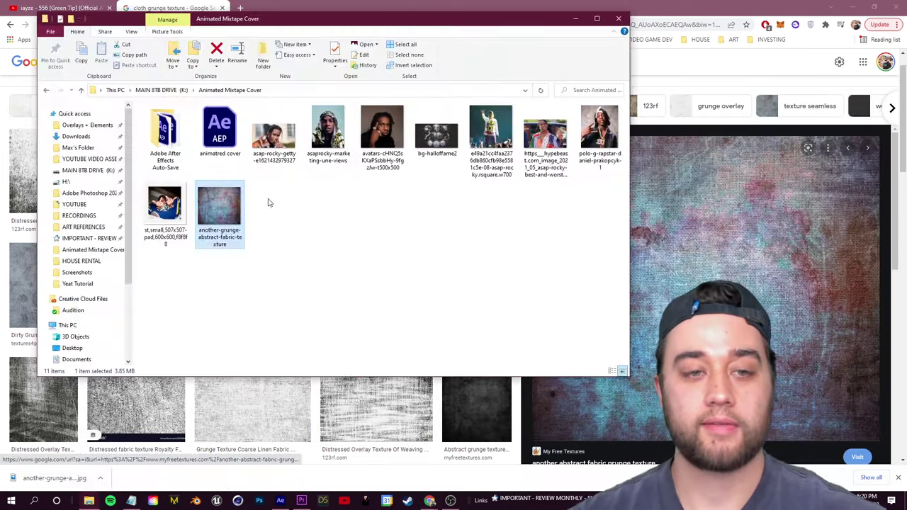
Import the fabric texture into After Effects as the top layer, scale it to cover the frame, and set its blending mode to Soft Light.
drag(213, 213, 238, 413)
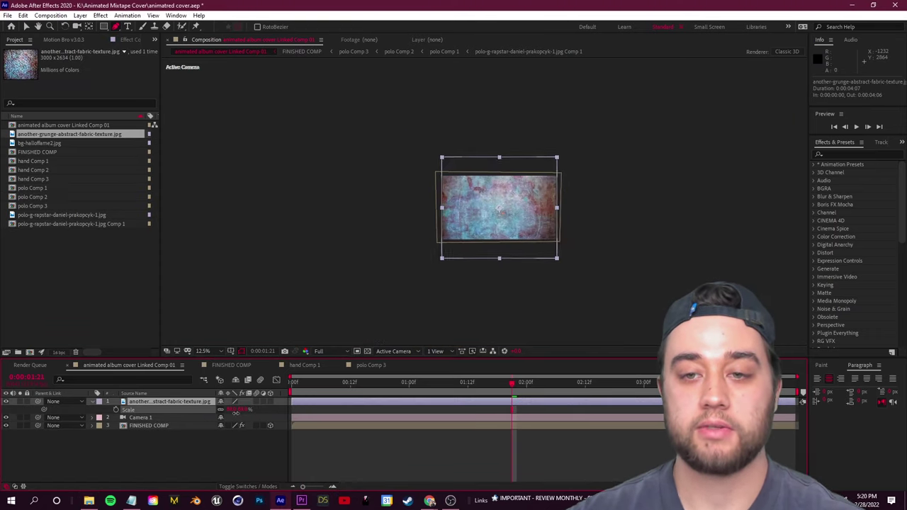
click(235, 486)
click(228, 401)
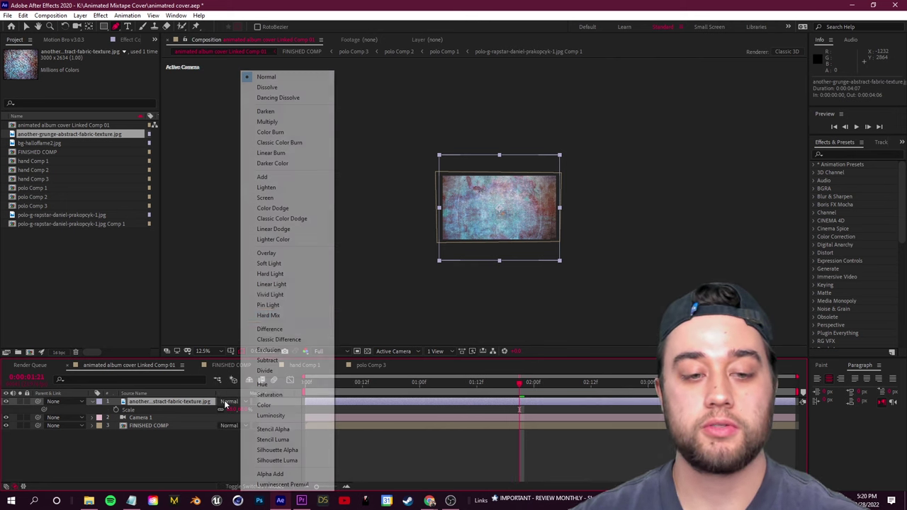
click(293, 263)
key(period)
key(period)
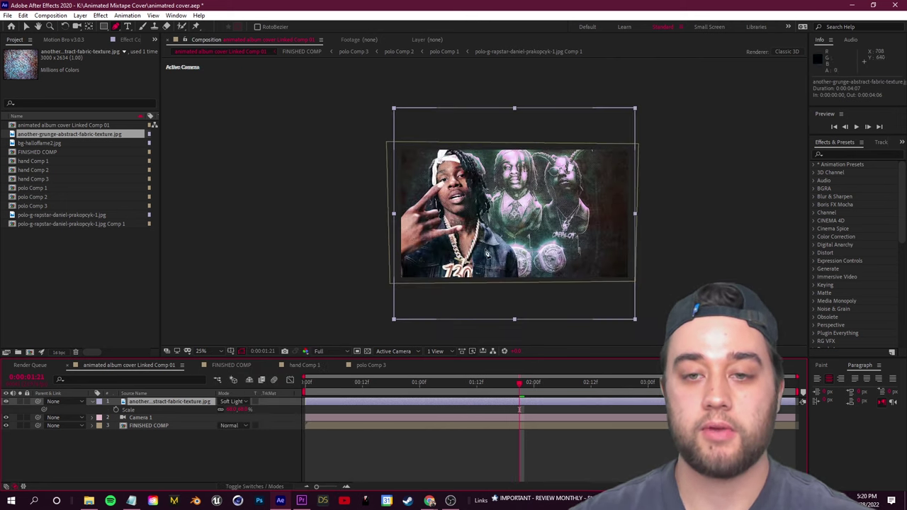
Try the Linear Light blending mode on the fabric texture layer and switch it to Hard Light.
click(246, 402)
click(277, 285)
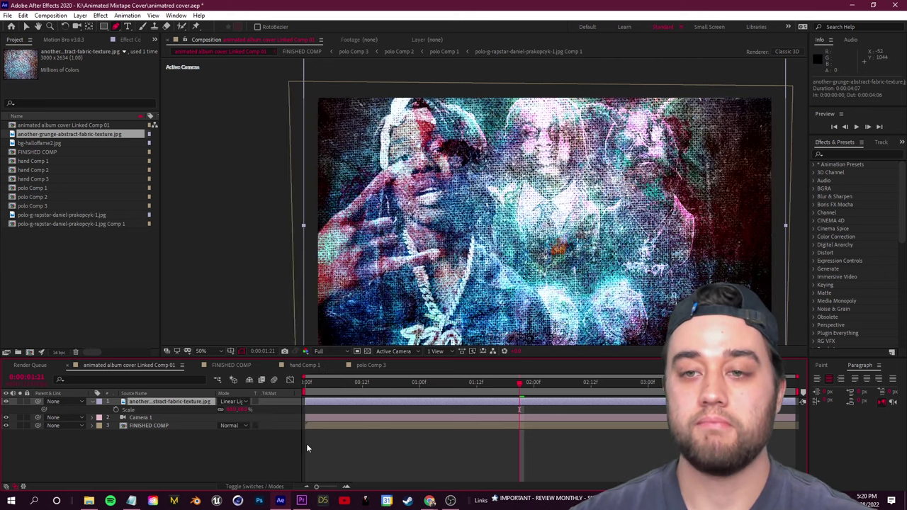
click(234, 401)
click(273, 274)
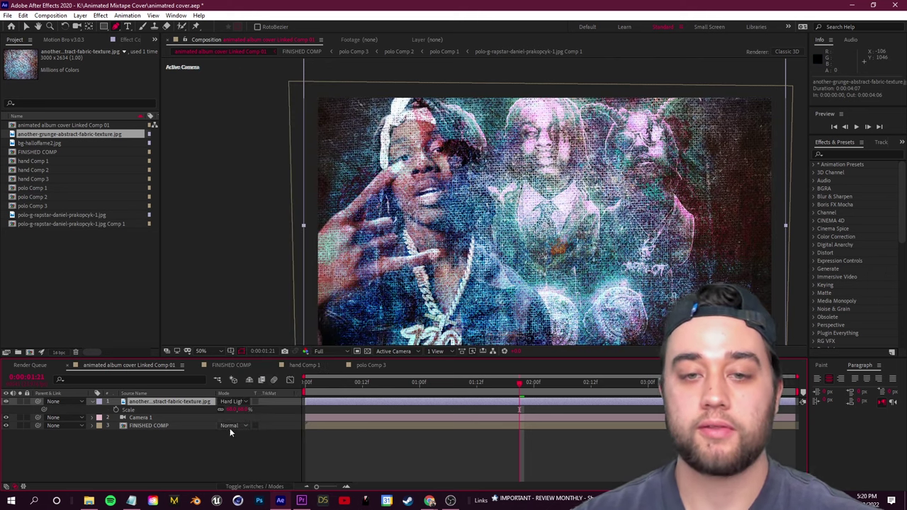
Set the fabric texture layer's blending mode to Lighten and lower its opacity.
click(235, 402)
click(265, 188)
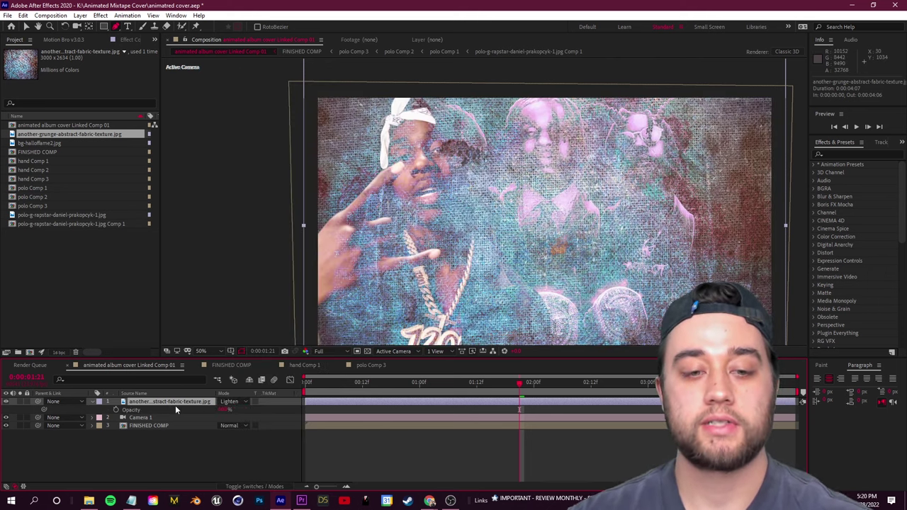
drag(224, 410, 196, 407)
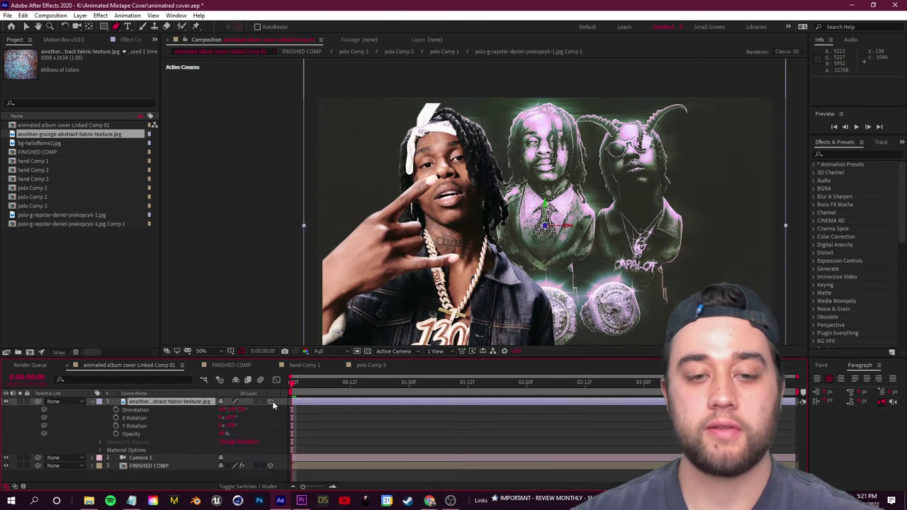
Try switching the fabric texture layer's 3D setting off and on, and undo the last change.
click(270, 401)
click(269, 401)
key(v)
key(comma)
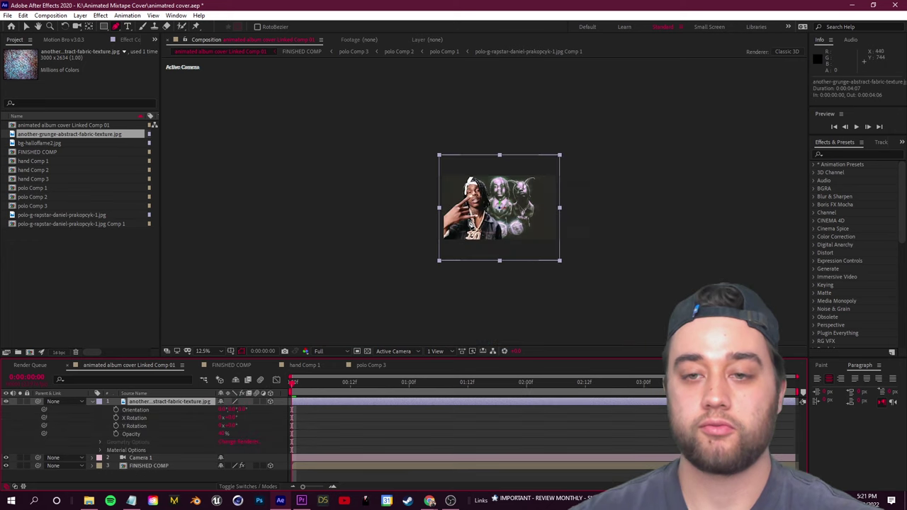
key(ctrl+z)
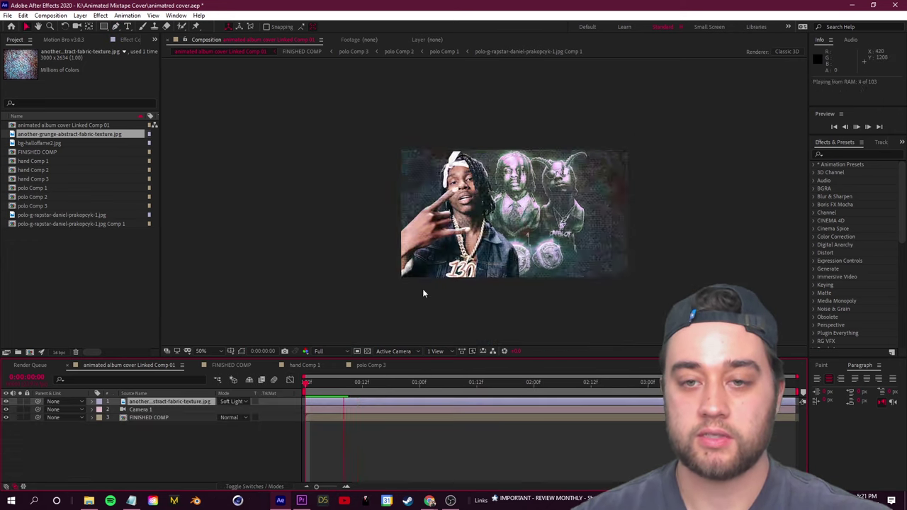
Preview the textured cover animation and play the iayze "556 [Green Tip]" reference video in the browser for comparison.
scroll(578, 235, up, 1)
key(space)
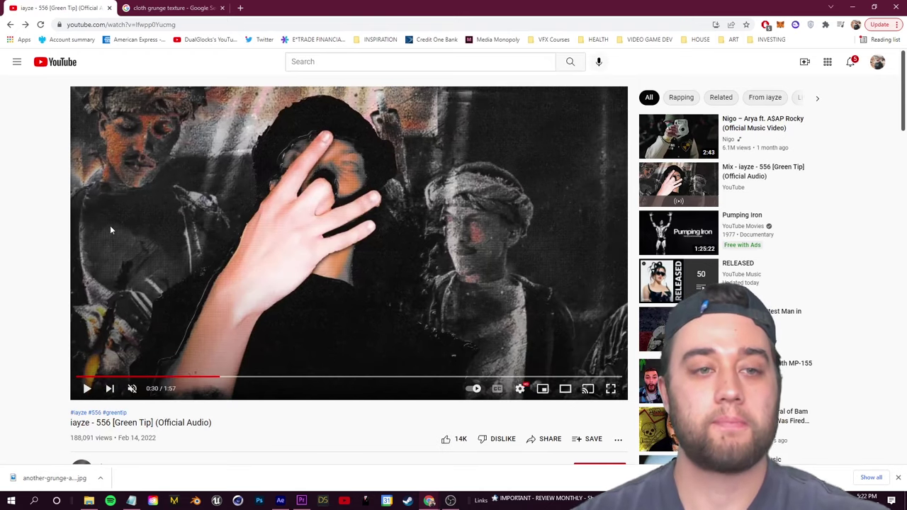
click(110, 226)
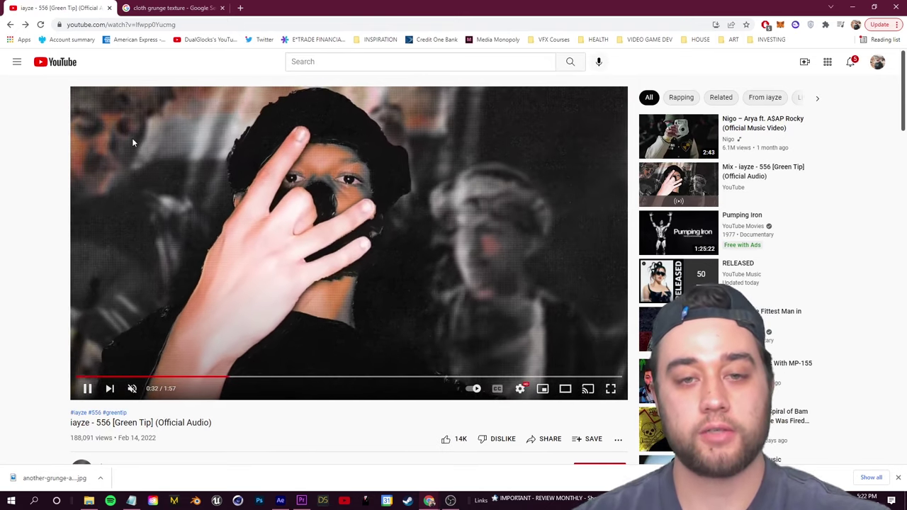
click(281, 501)
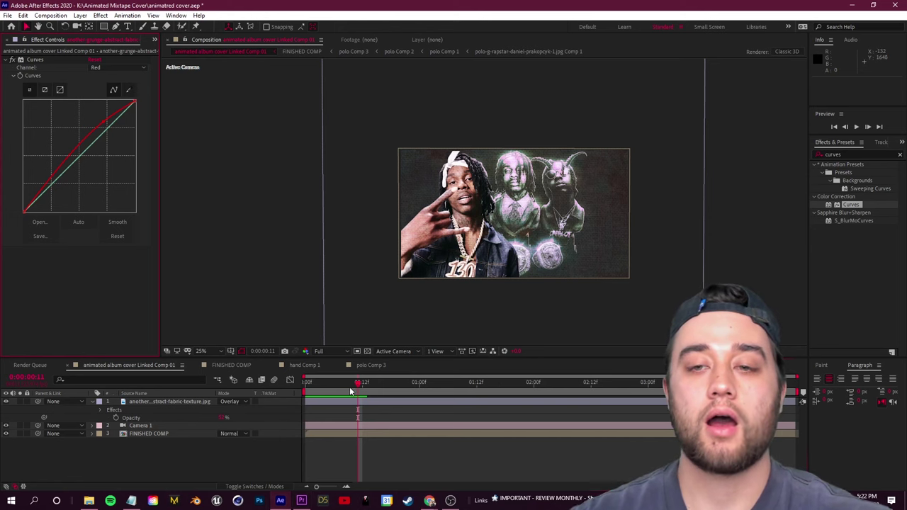
Find the Colorama effect and apply it to the bg layer inside FINISHED COMP.
drag(350, 390, 305, 389)
drag(856, 154, 699, 146)
text(color)
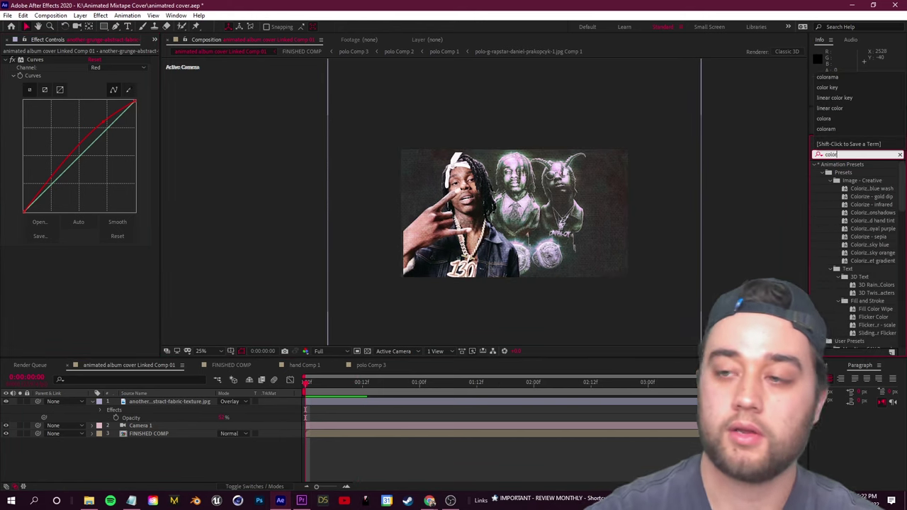
text(ama)
click(836, 172)
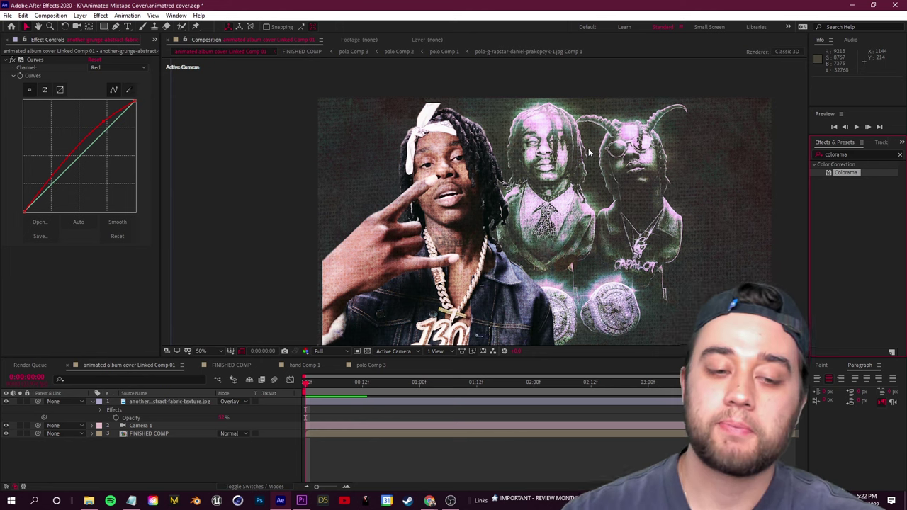
double_click(152, 433)
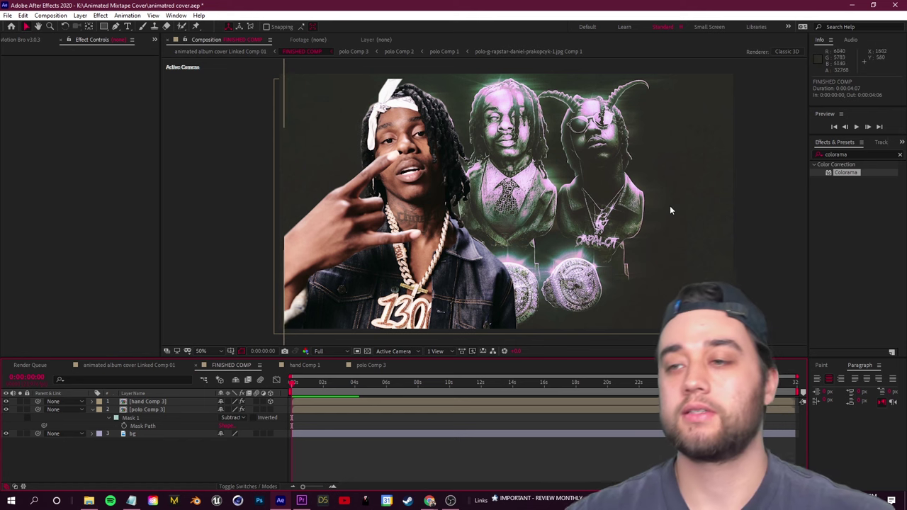
drag(853, 177, 145, 435)
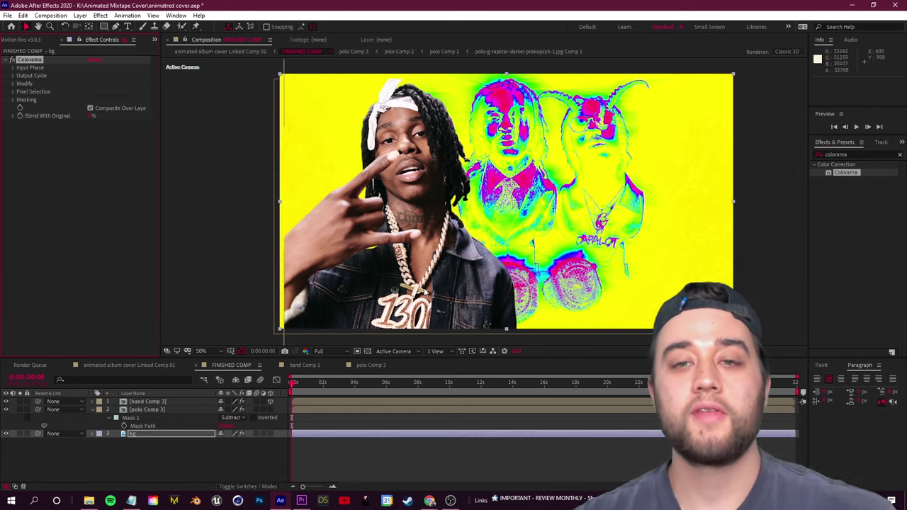
Try the Clay, Solarize Red and Earthenware preset palettes in the output cycle of the bg layer's Colorama.
click(12, 67)
click(12, 67)
click(12, 83)
click(12, 75)
click(16, 100)
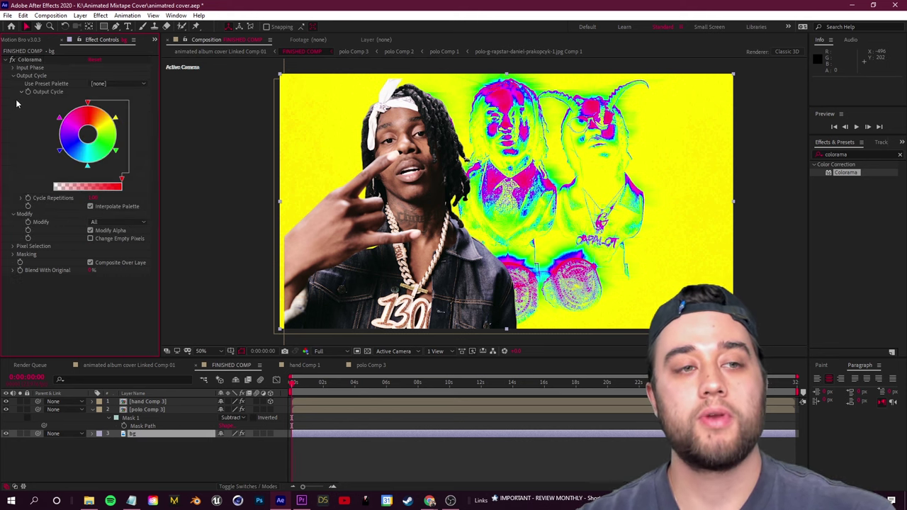
click(117, 84)
click(132, 252)
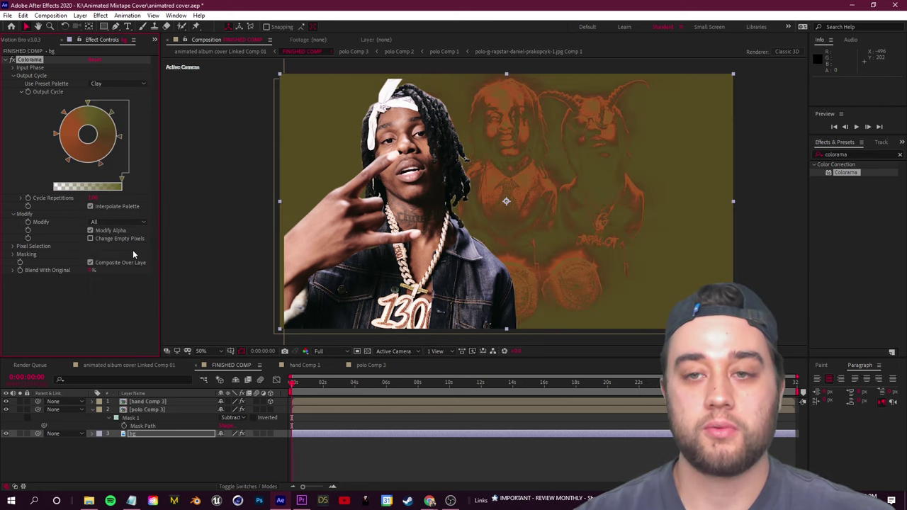
click(107, 84)
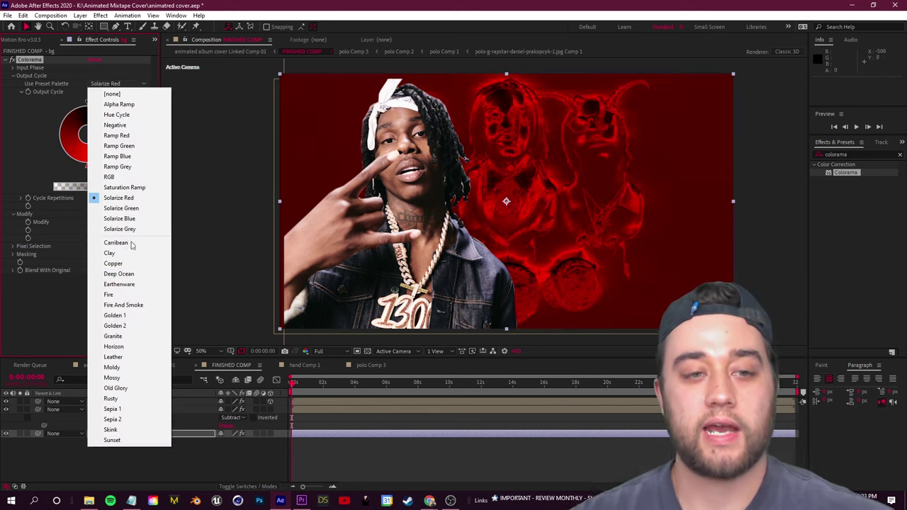
click(132, 284)
click(117, 84)
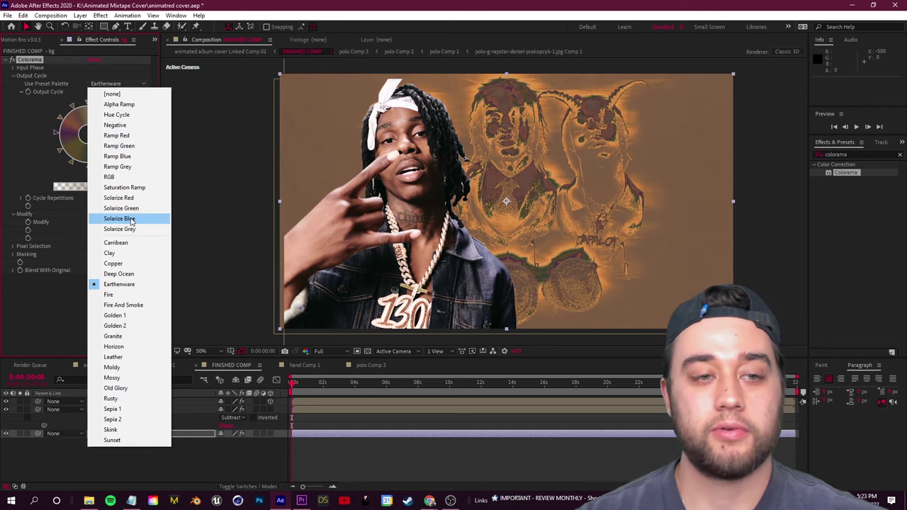
click(133, 255)
Adjust the Phase Shift of the bg layer's Colorama with the Fire palette and review the color change along the timeline.
drag(95, 122, 70, 113)
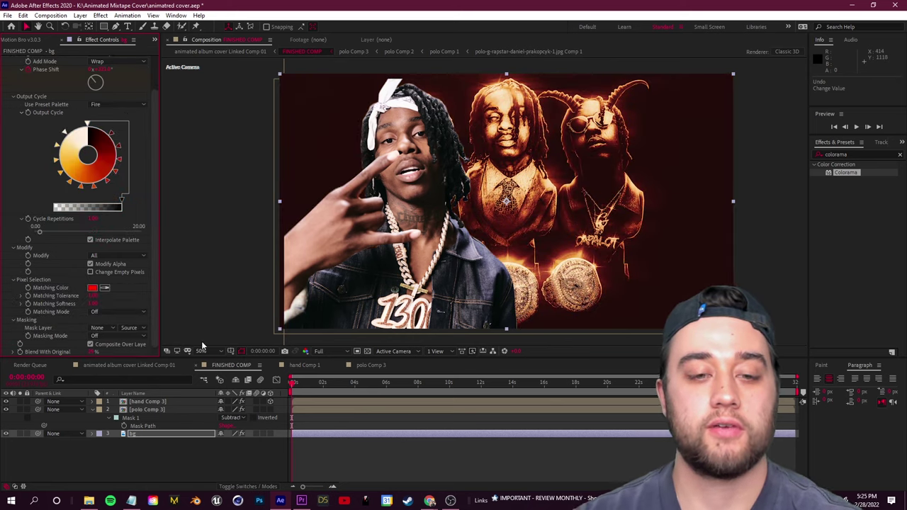
drag(296, 385, 387, 390)
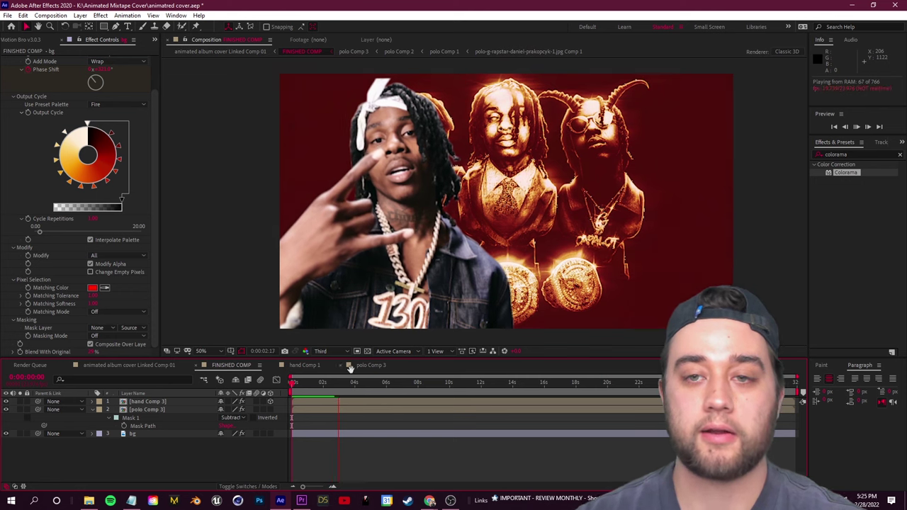
mouse_move(341, 386)
mouse_down()
mouse_move(386, 396)
mouse_move(340, 397)
mouse_move(388, 397)
mouse_move(354, 397)
mouse_up()
click(122, 105)
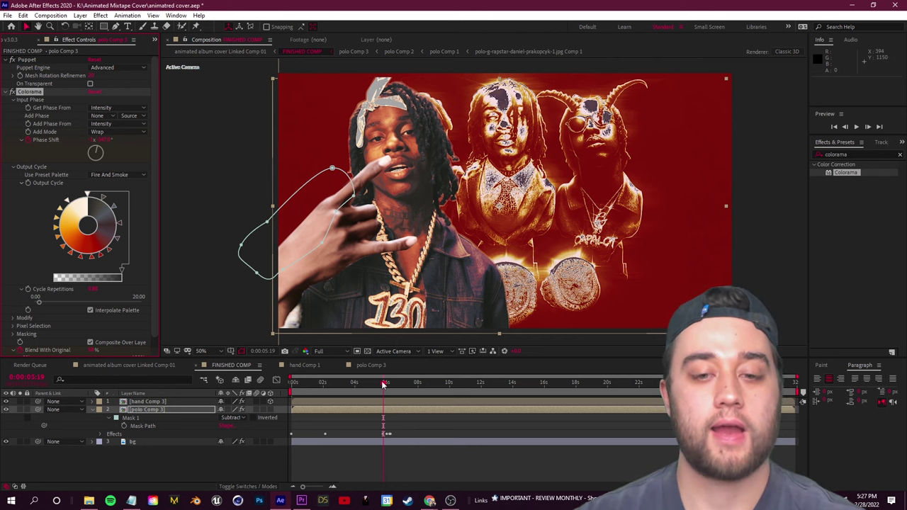
Paste the Colorama effect from polo Comp 3 onto the hand Comp 3 layer at the start of the timeline.
drag(382, 385, 225, 409)
click(164, 402)
key(ctrl+v)
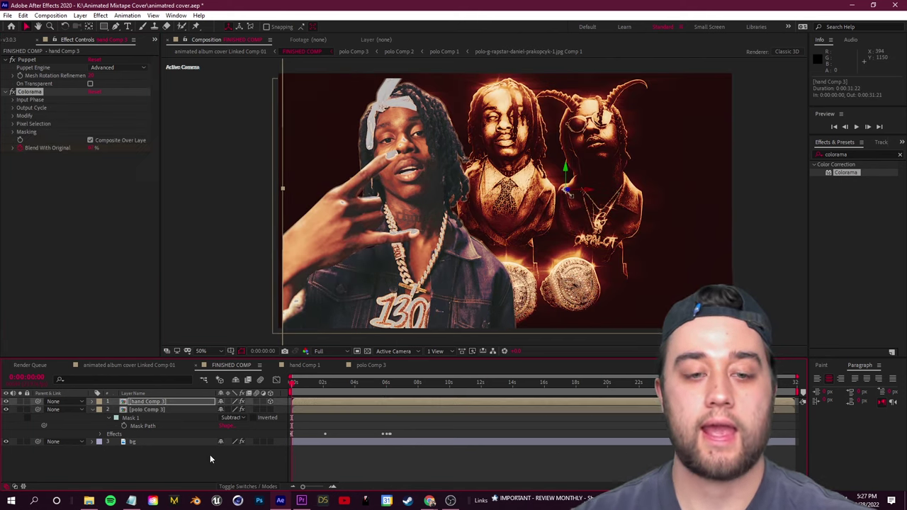
click(210, 460)
Preview the recolored animation in FINISHED COMP and in the linked album cover composition with the texture overlay.
key(space)
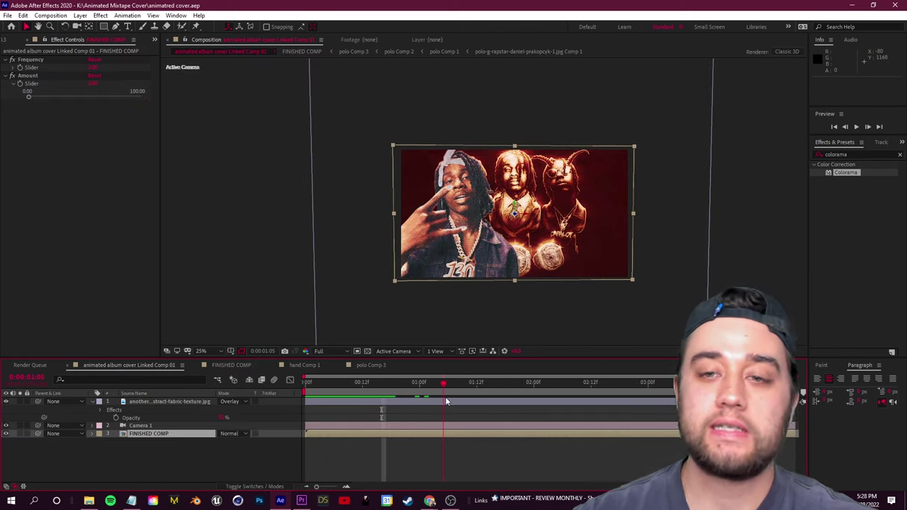
key(space)
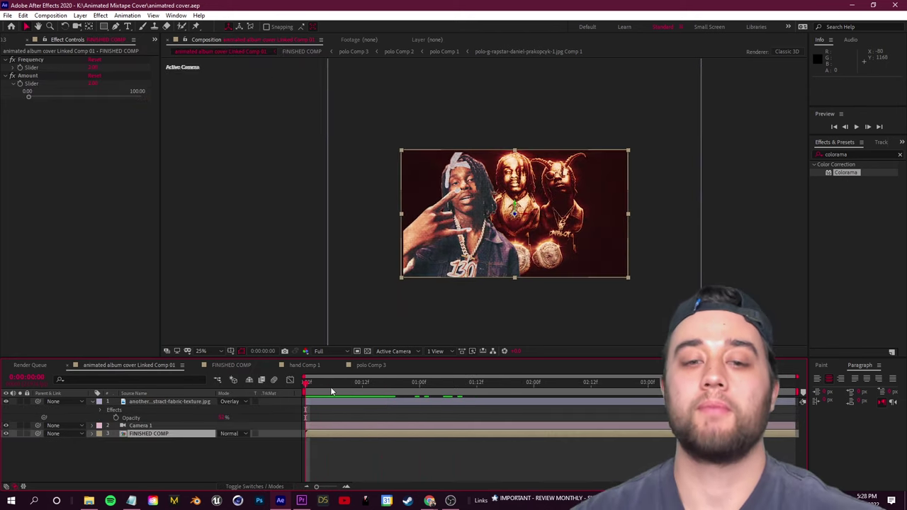
key(space)
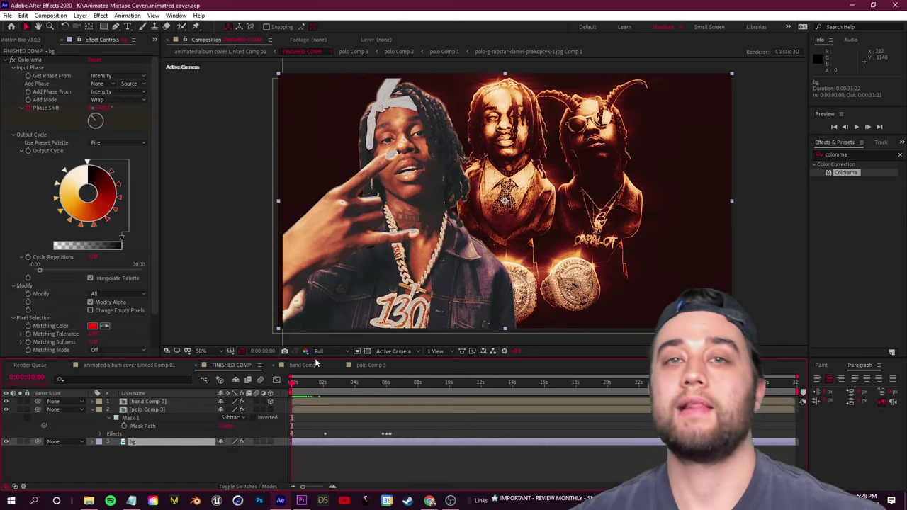
Find the Camera Lens Blur effect and apply it to the bg layer.
click(846, 155)
text(blur)
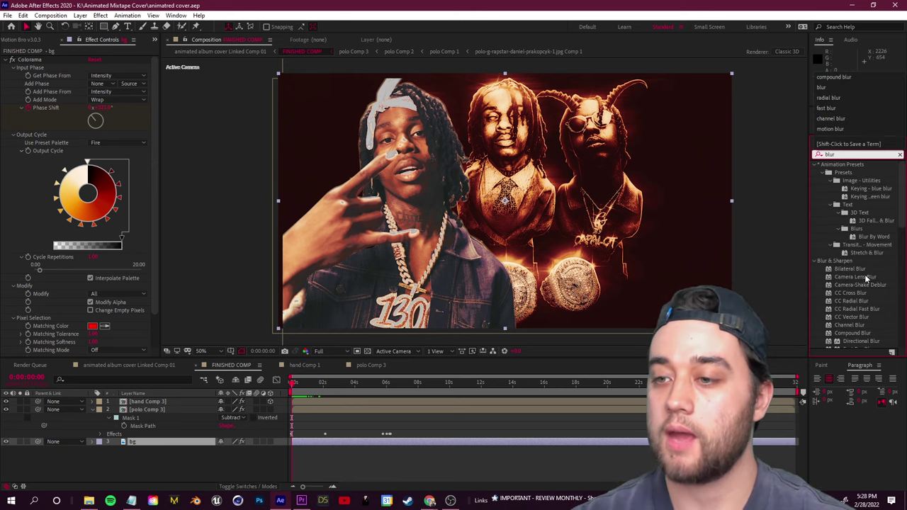
drag(866, 279, 225, 459)
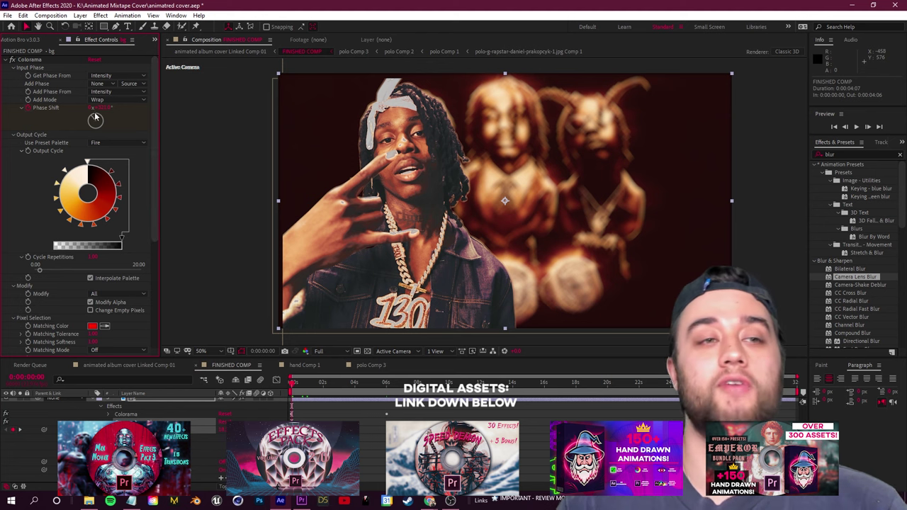
Turn off the Colorama effect on the bg, polo Comp 3 and hand Comp 3 layers.
scroll(142, 411, up, 2)
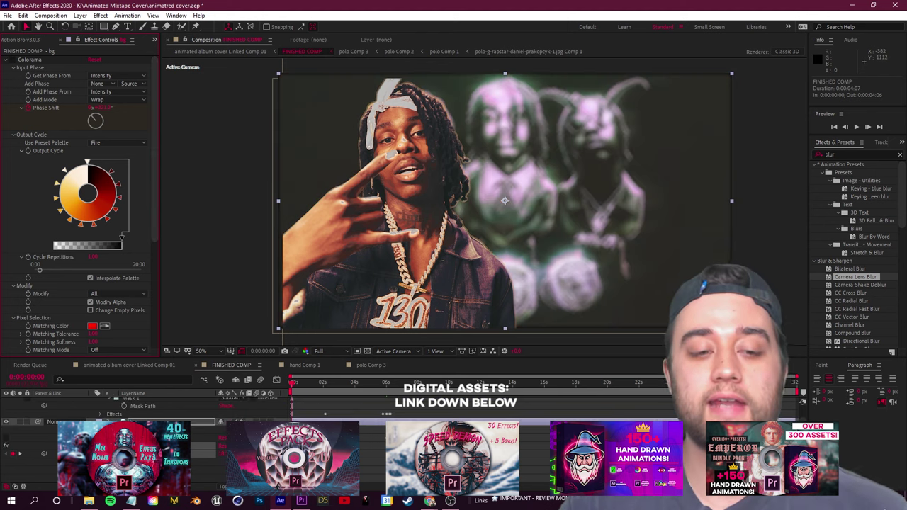
click(148, 411)
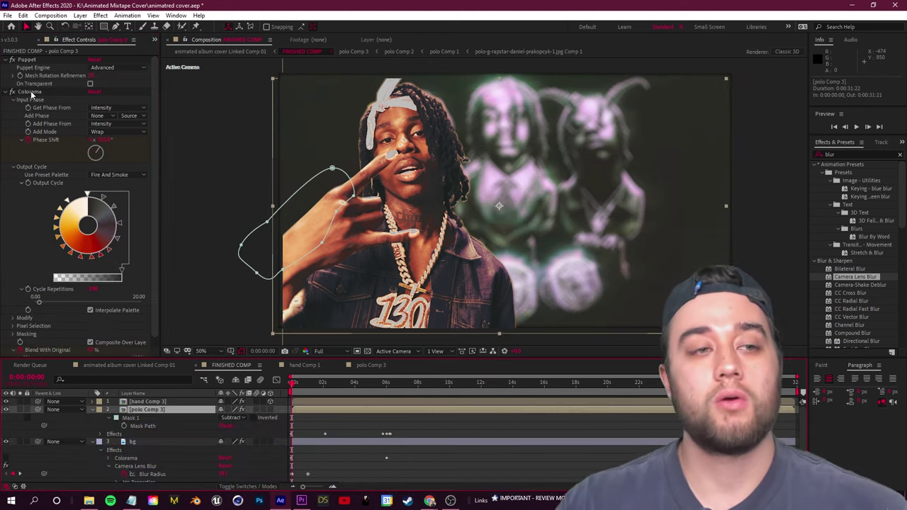
click(13, 92)
click(164, 401)
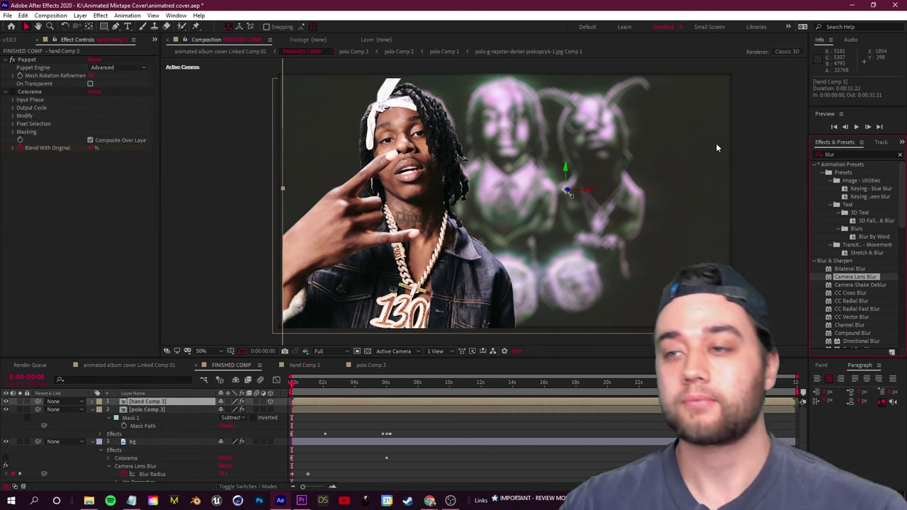
Search the effects and presets for "max novak" and look through the preset names with the list widened.
click(857, 155)
text(max novak)
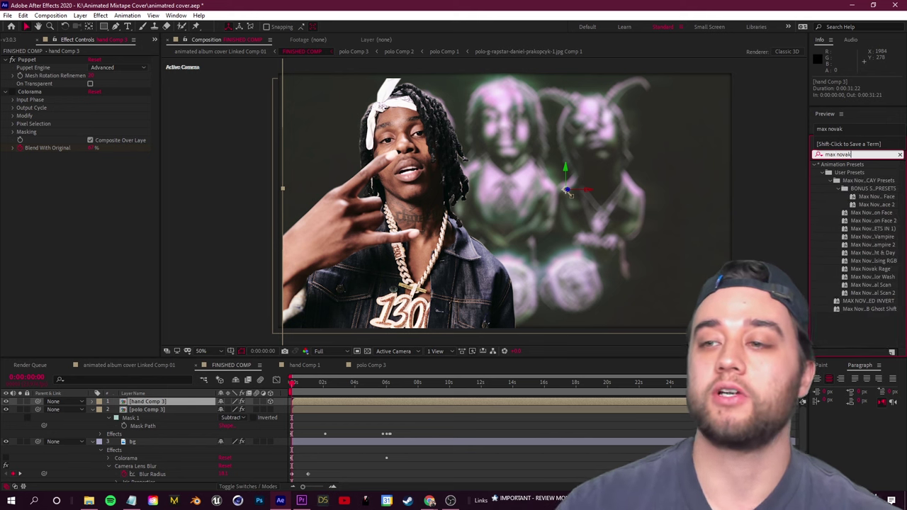
drag(809, 215, 721, 216)
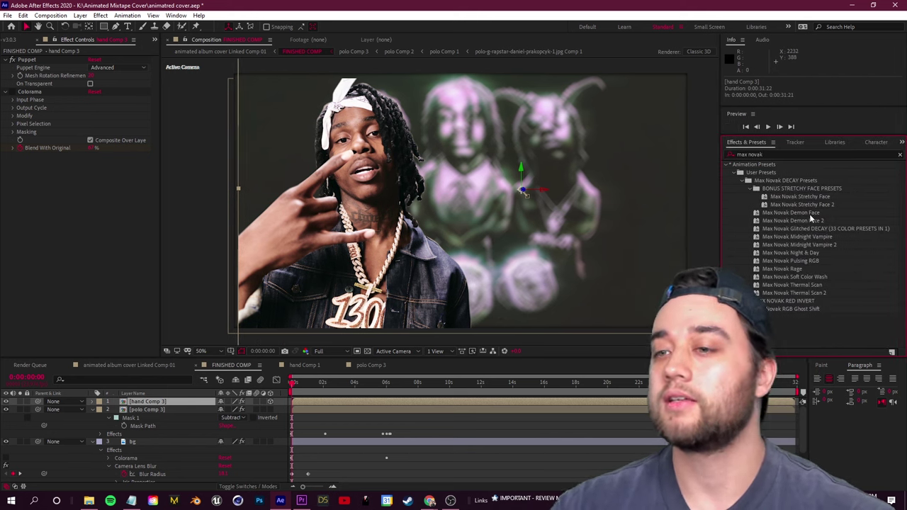
click(814, 229)
click(808, 246)
click(822, 229)
click(808, 237)
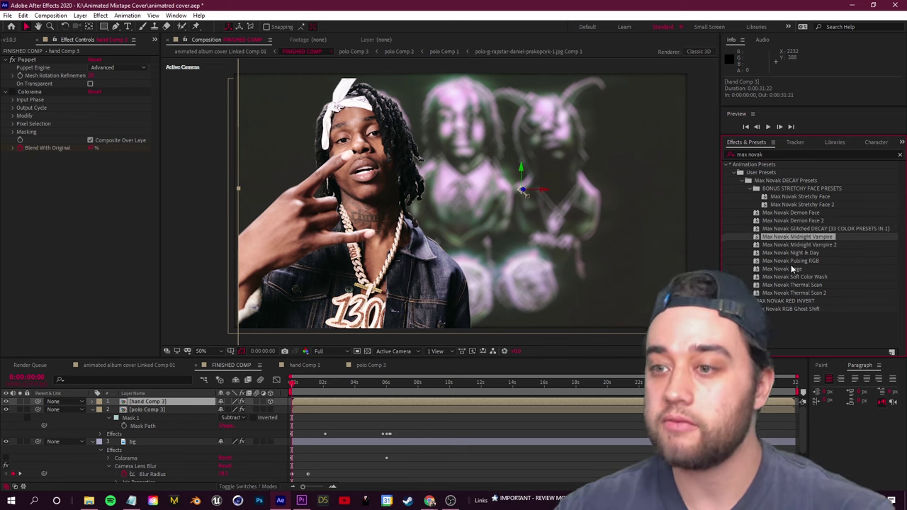
Try the Max Novak Rage preset on the polo Comp 3 layer, preview it and undo it.
click(792, 269)
drag(776, 270, 163, 409)
key(space)
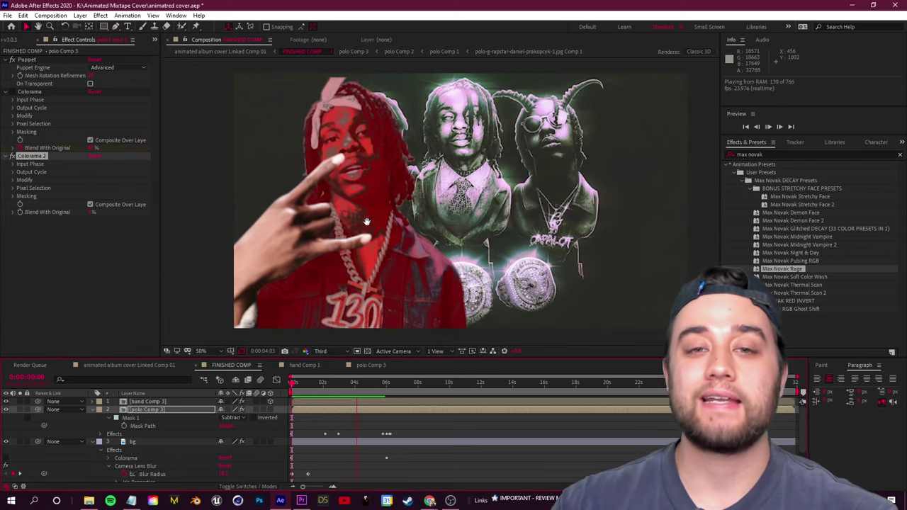
key(ctrl+z)
Try the Max Novak Soft Color Wash, Thermal Scan and Demon Face presets on polo Comp 3 and preview them.
drag(801, 278, 309, 409)
key(space)
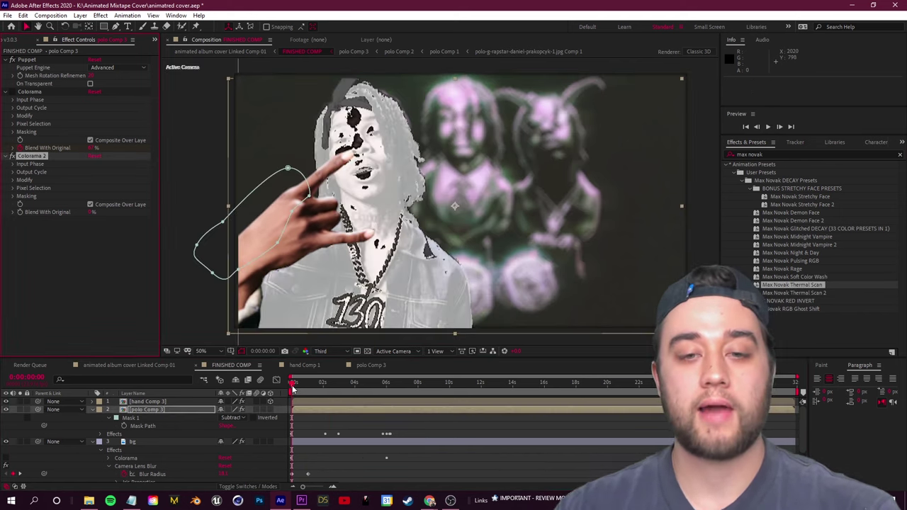
key(space)
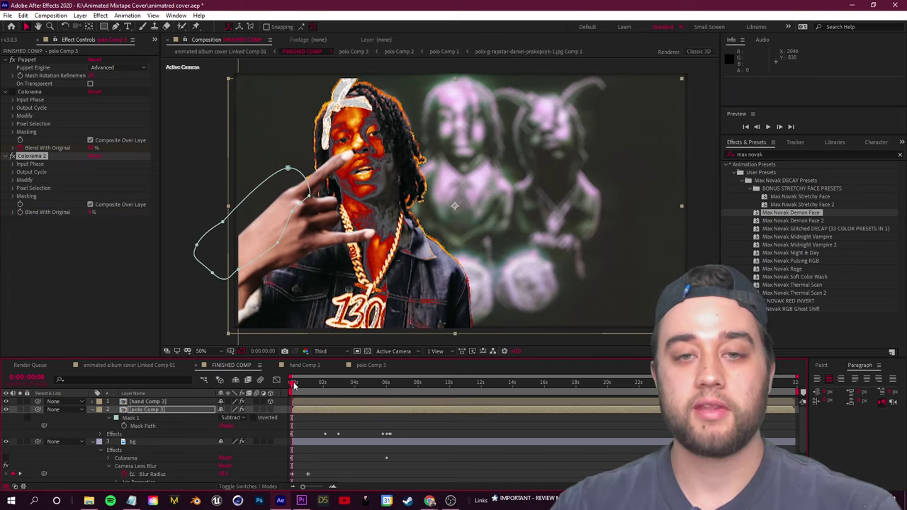
key(space)
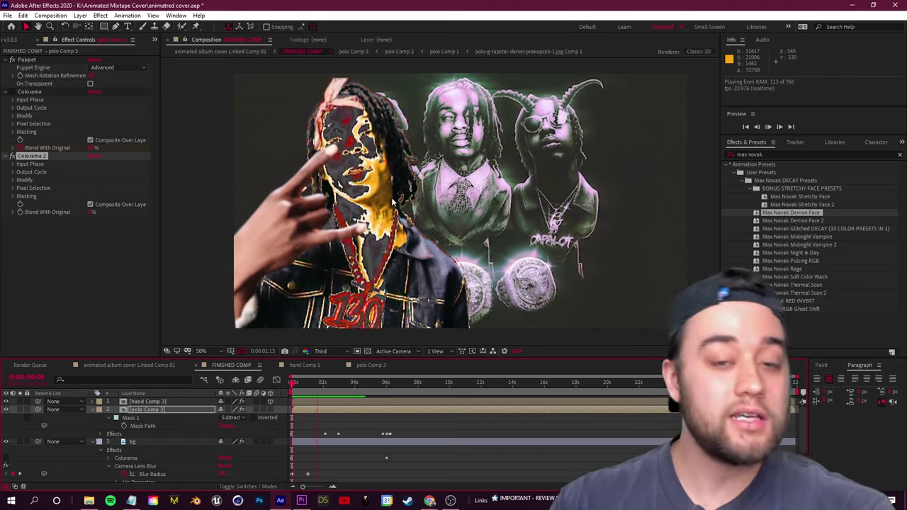
key(space)
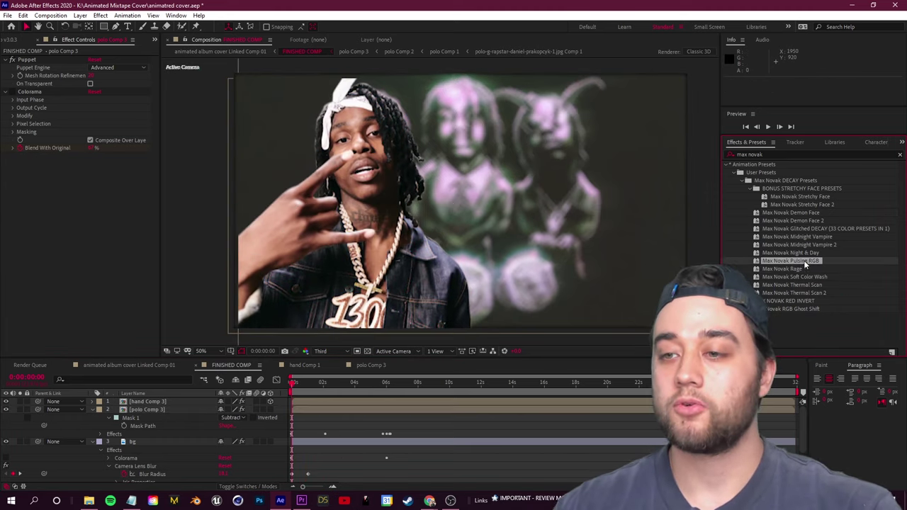
Try the Max Novak Pulsing RGB preset on polo Comp 3, undo it, pick Max Novak Midnight Vampire 2 and preview the composition.
double_click(790, 260)
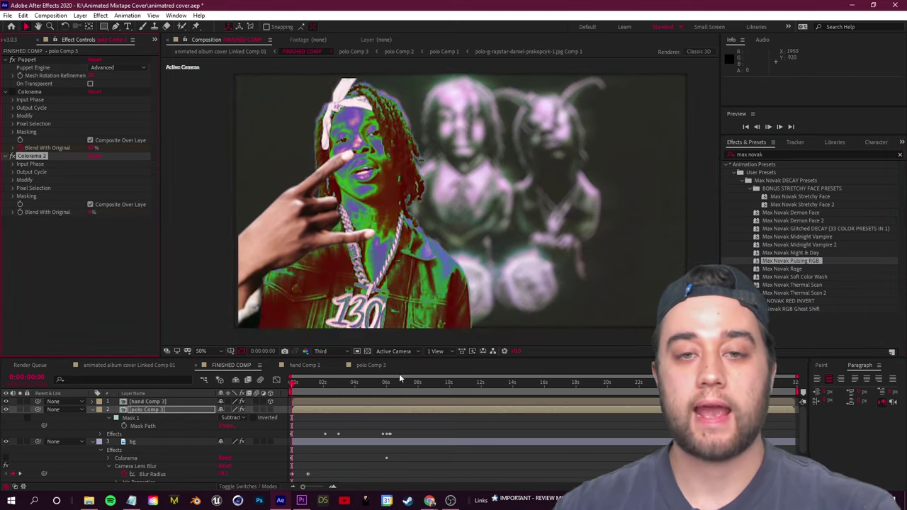
key(ctrl+z)
click(795, 244)
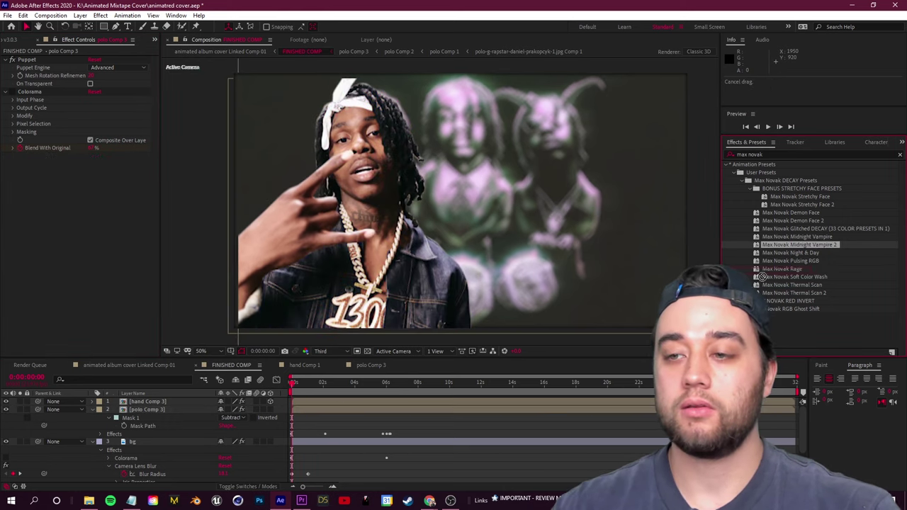
key(space)
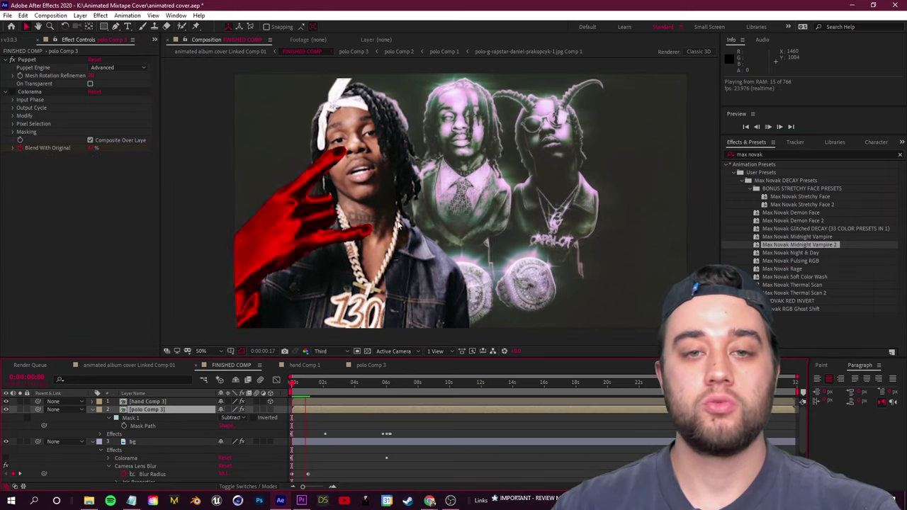
key(space)
Try the Max Novak Midnight Vampire 2 preset on the bg layer, undo it, then try Max Novak Midnight Vampire there and preview.
drag(805, 246, 170, 440)
key(ctrl+z)
drag(786, 237, 145, 443)
key(space)
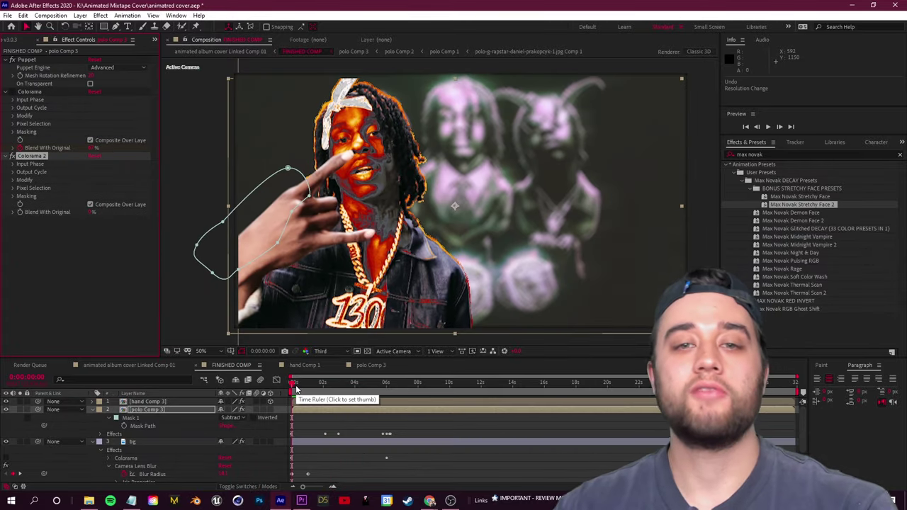
Save the After Effects project and switch to the animated album cover project in Premiere Pro.
click(7, 15)
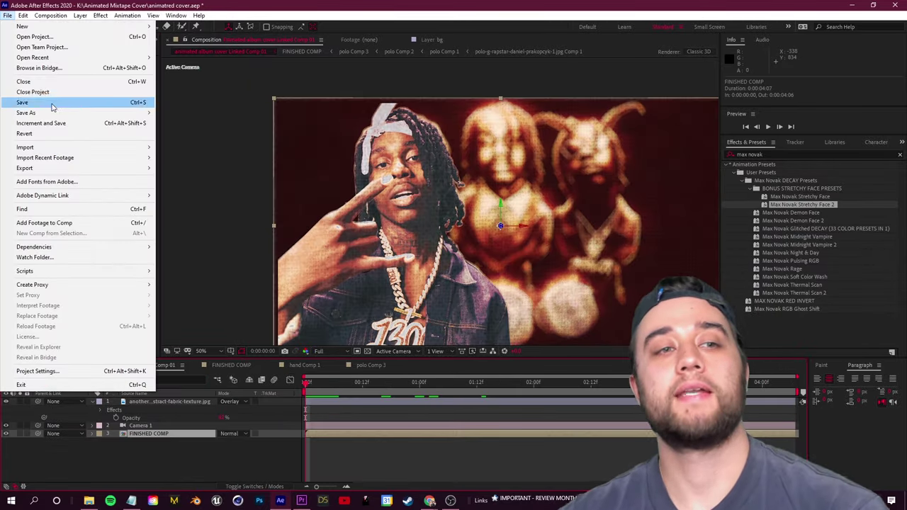
click(52, 104)
click(301, 500)
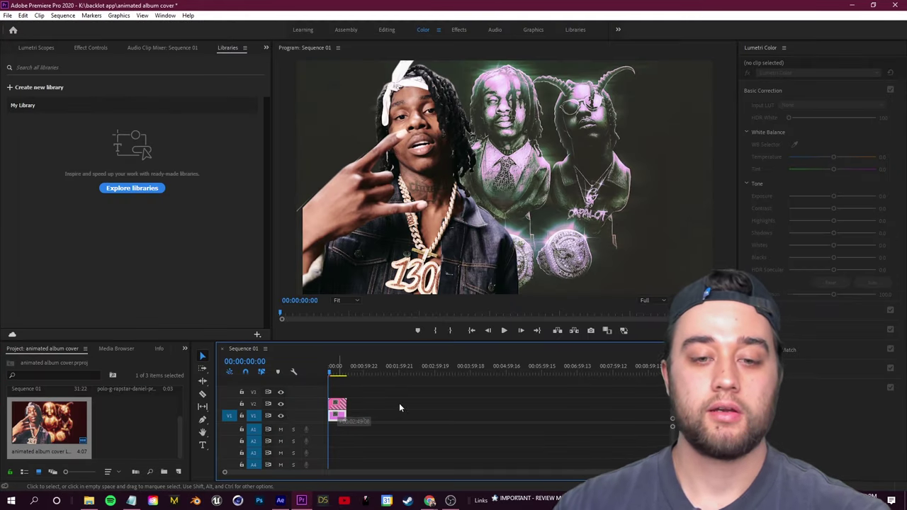
Duplicate the linked album cover clip on track V2 directly after the original.
scroll(334, 415, up, 6)
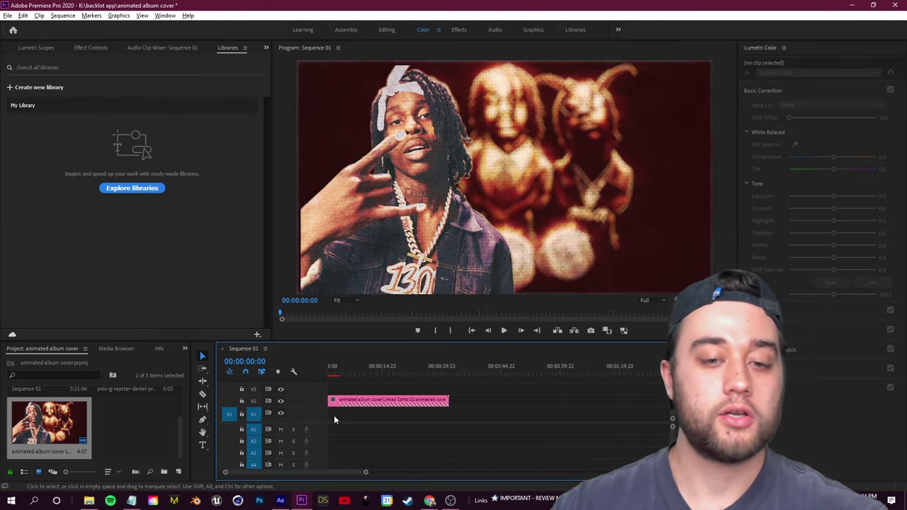
scroll(334, 416, up, 3)
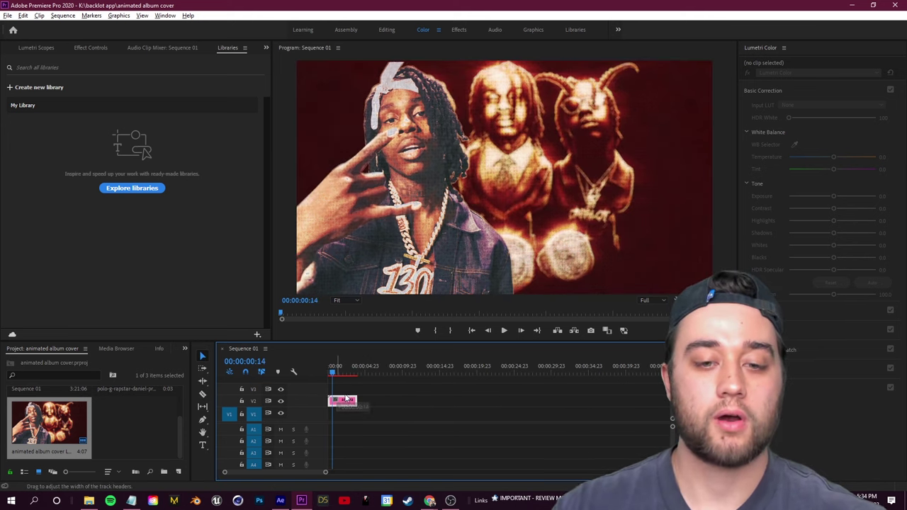
drag(347, 400, 371, 405)
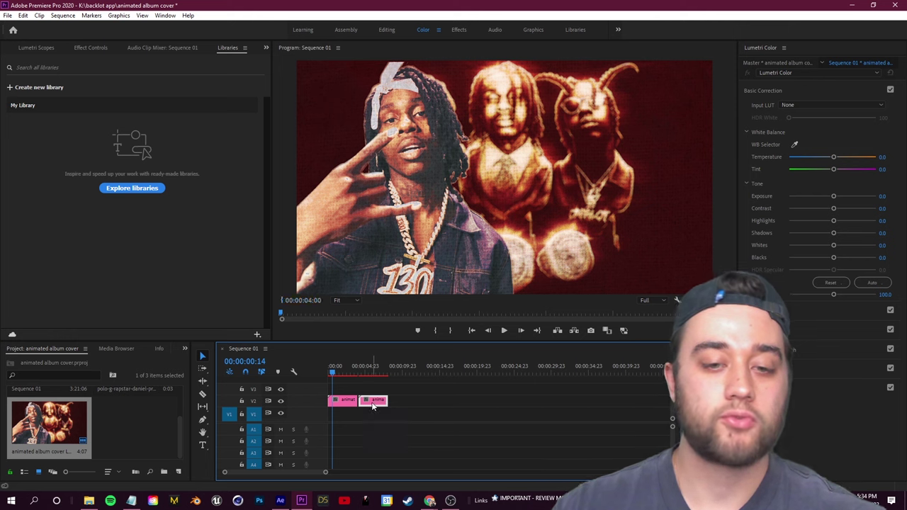
Reverse the duplicated clip at 100% speed and return the playhead to the start of the sequence.
right_click(371, 401)
click(348, 226)
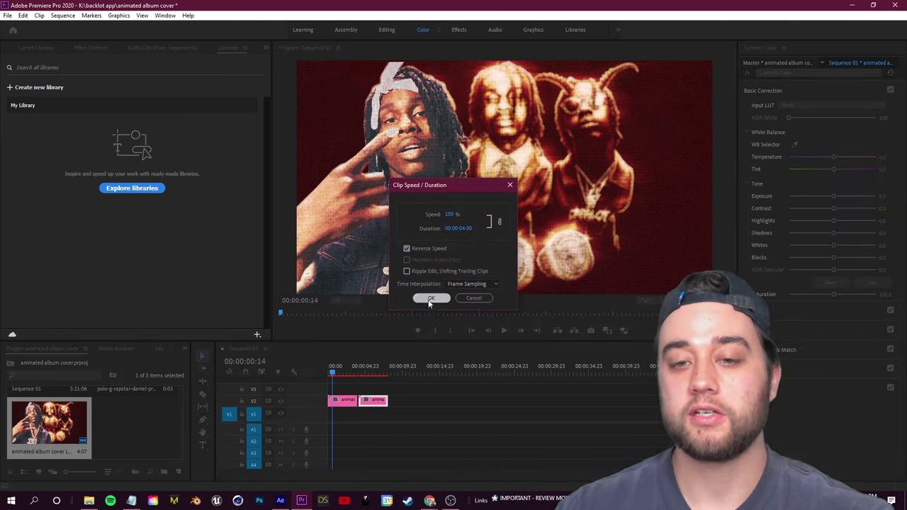
click(430, 299)
click(476, 402)
mouse_move(333, 372)
mouse_down()
mouse_move(341, 378)
mouse_move(328, 378)
mouse_up()
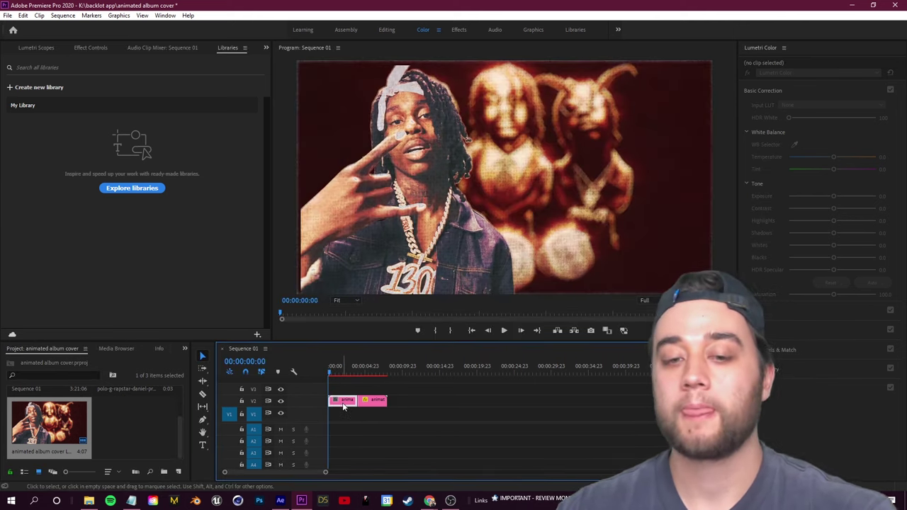
Apply a Creative Look in Lumetri Color to the first album cover clip, leaving the Basic Correction input LUT at None.
click(344, 404)
click(786, 105)
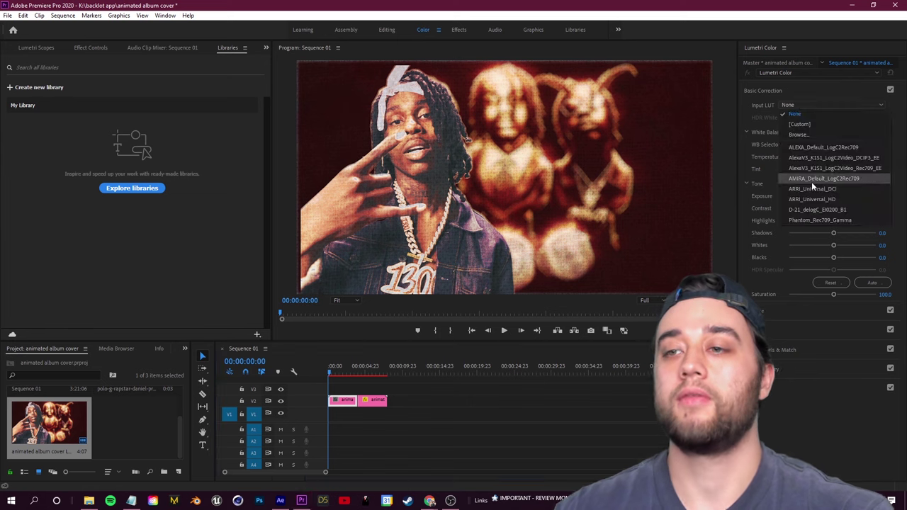
click(770, 90)
click(770, 108)
click(800, 125)
click(808, 281)
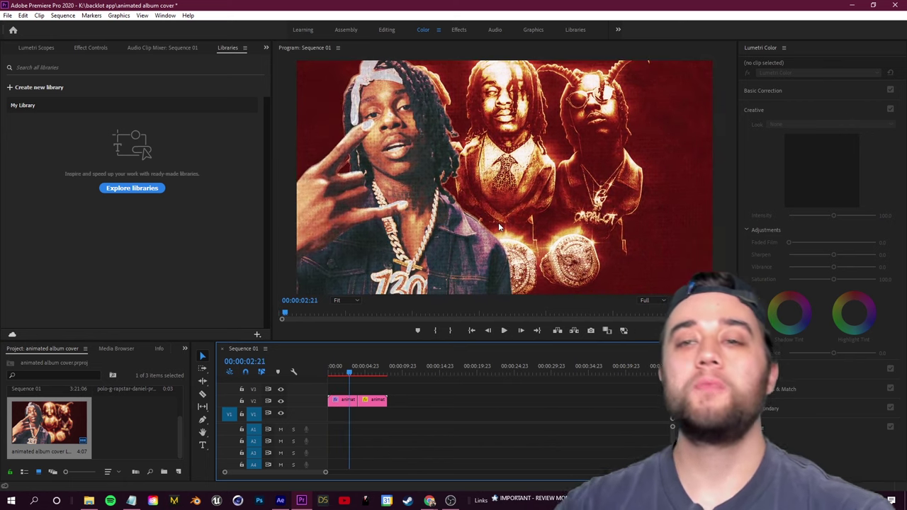
Copy the first clip's Motion and Lumetri Color attributes onto the reversed second clip and save the project.
mouse_move(327, 374)
mouse_down()
mouse_move(353, 377)
mouse_move(327, 386)
mouse_up()
right_click(344, 402)
click(397, 63)
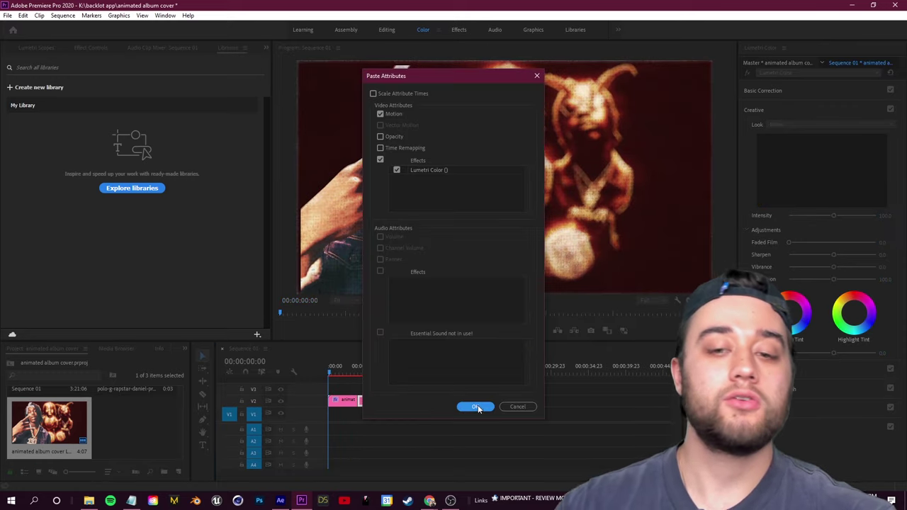
click(473, 407)
key(ctrl+s)
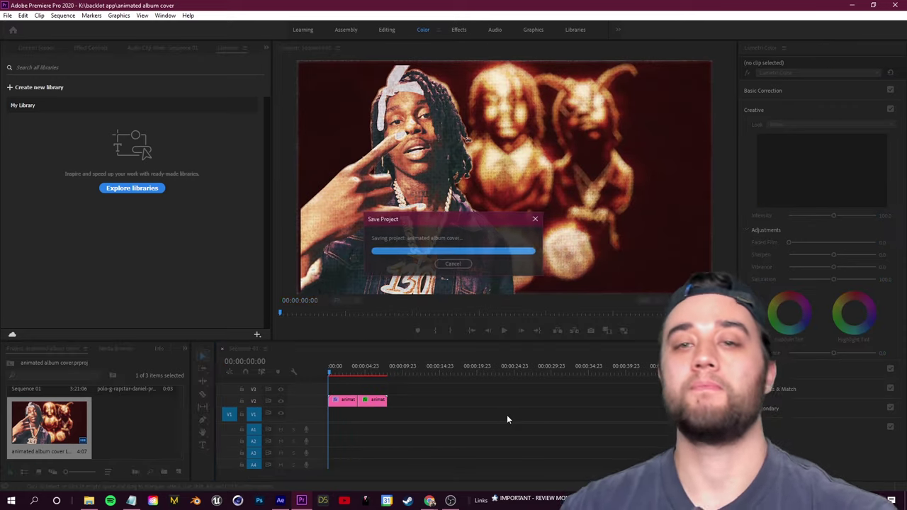
Play back the looped sequence, return the playhead to the start and save the project.
key(space)
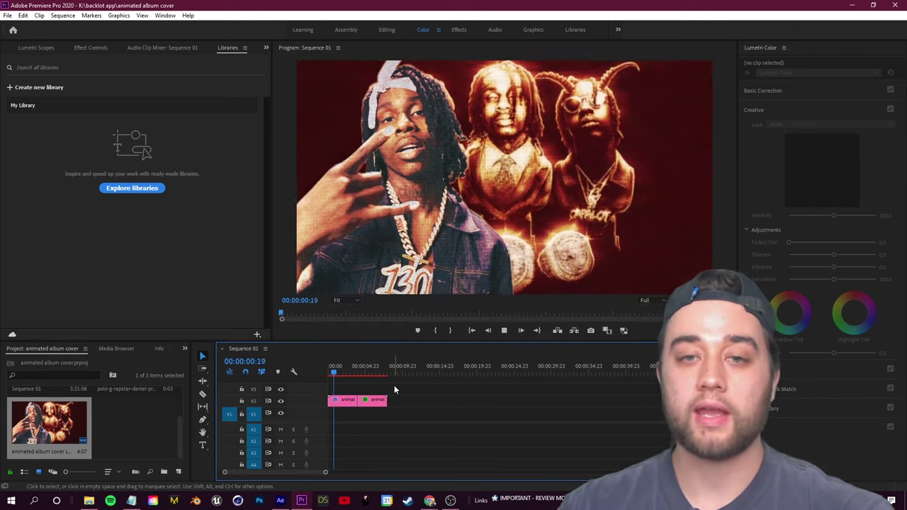
key(space)
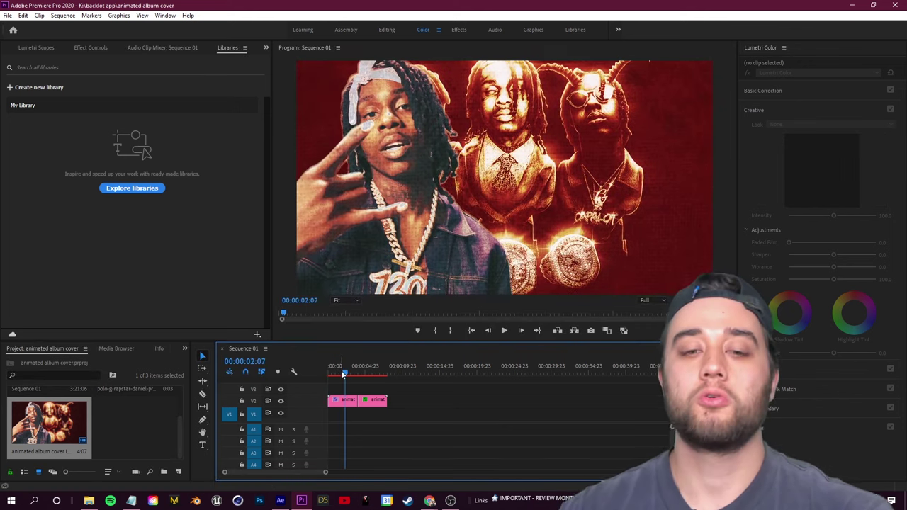
key(Home)
key(ctrl+s)
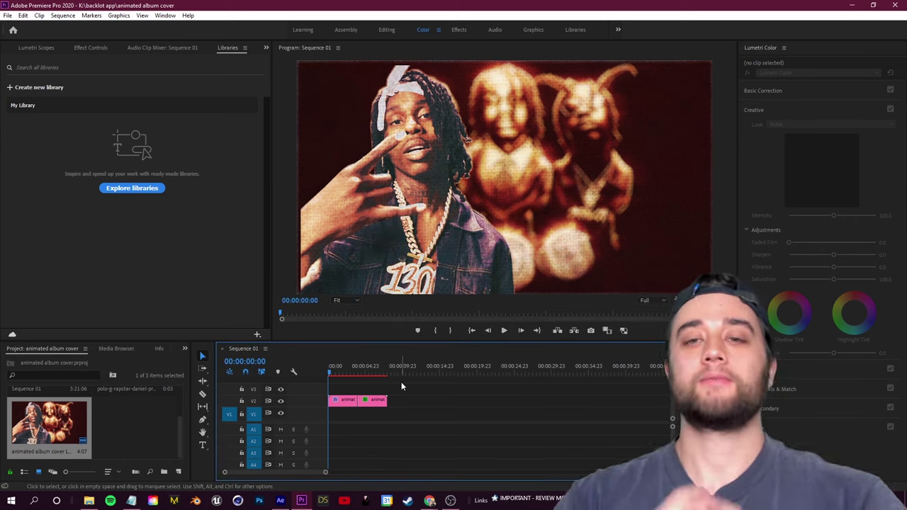